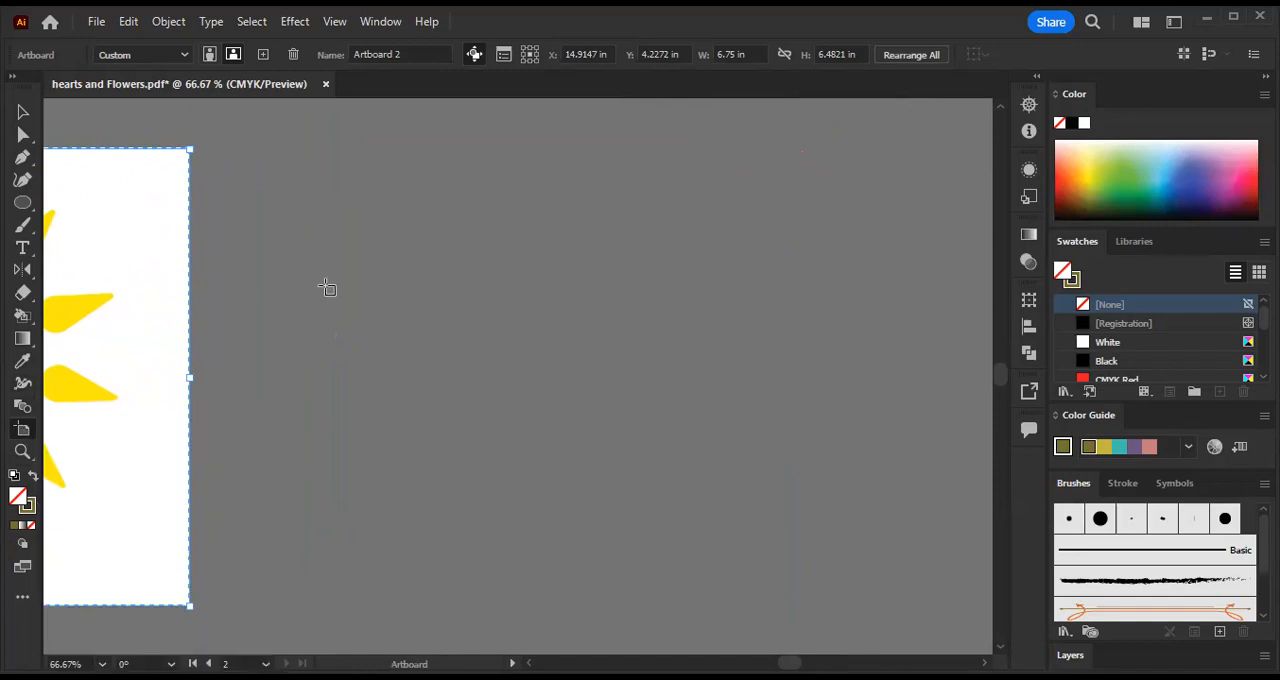
# - Draw a new blank artboard about 7.04 by 6.48 in next to the smiling sun artboard
pyautogui.moveTo(302, 257); pyautogui.dragTo(655, 255)
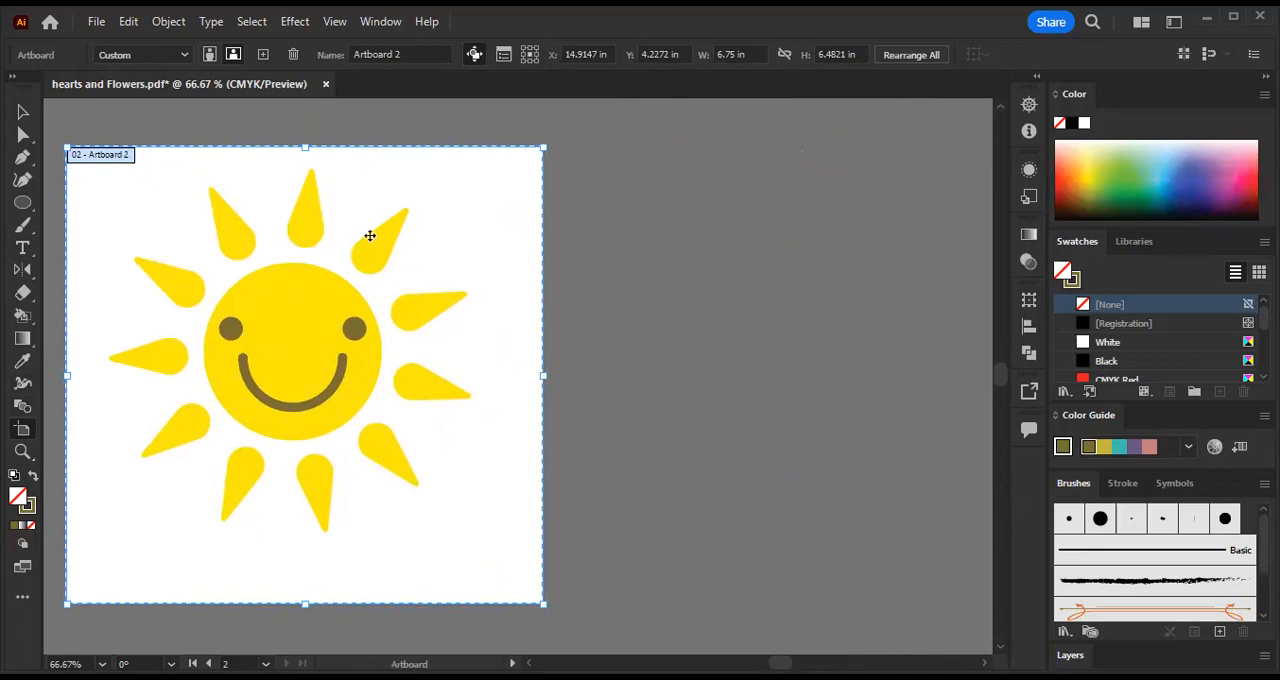
pyautogui.moveTo(757, 260); pyautogui.dragTo(429, 266)
pyautogui.moveTo(271, 157); pyautogui.dragTo(772, 614)
pyautogui.scroll(3, 352, 377)
pyautogui.scroll(-4, 355, 377)
pyautogui.scroll(1, 817, 290)
pyautogui.scroll(-1, 740, 313)
pyautogui.click(22, 114)
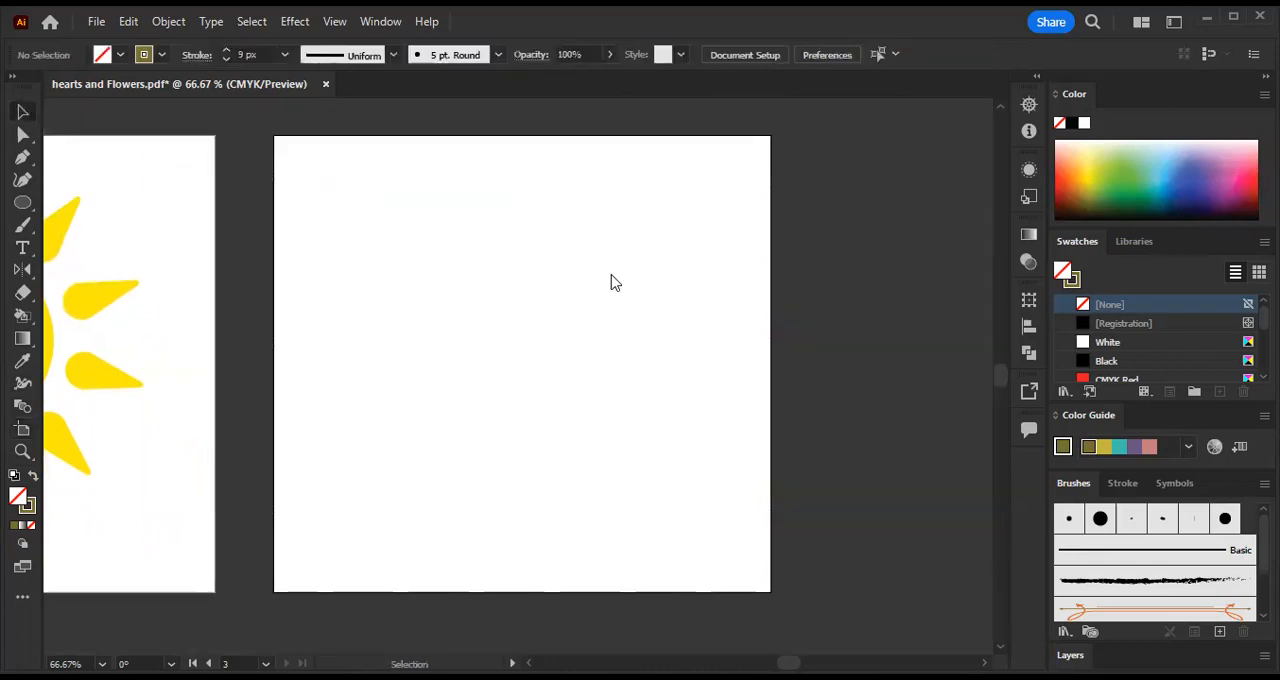
# - Place the eye sketch photo 20230206_131952.jpg on the blank artboard and scale it down about its centre to slightly taller than the artboard
pyautogui.hotkey('ctrl', '1')
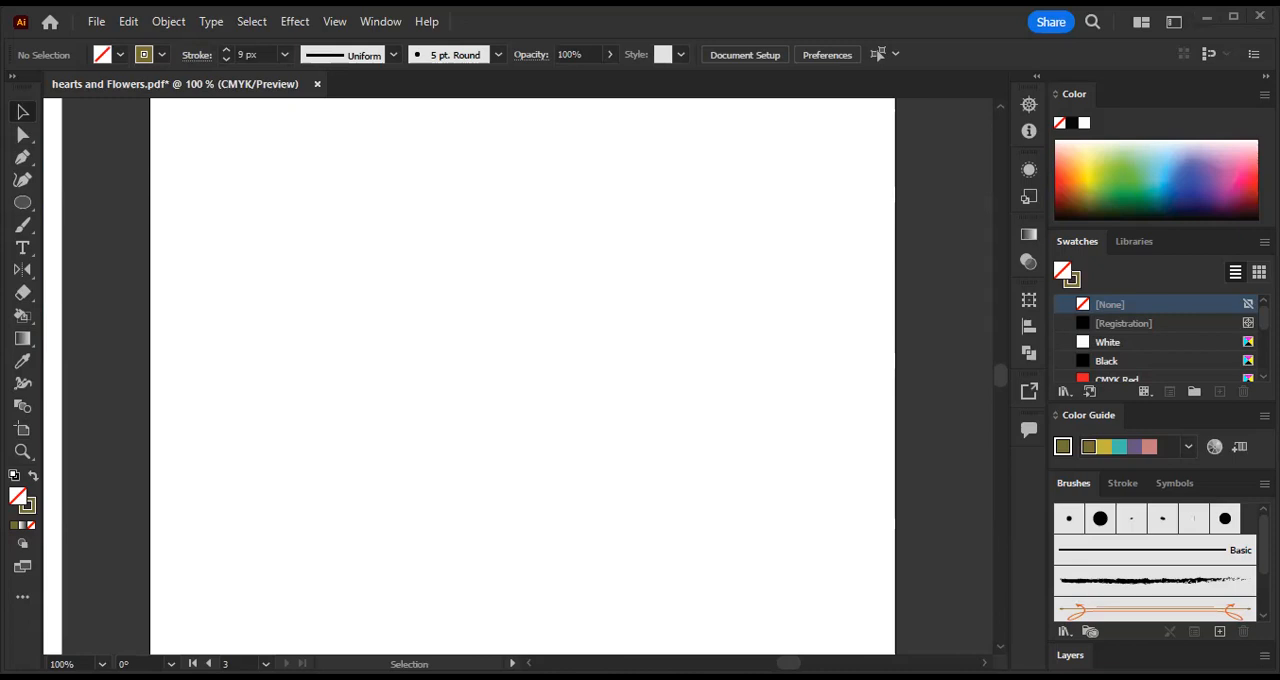
pyautogui.click(423, 334)
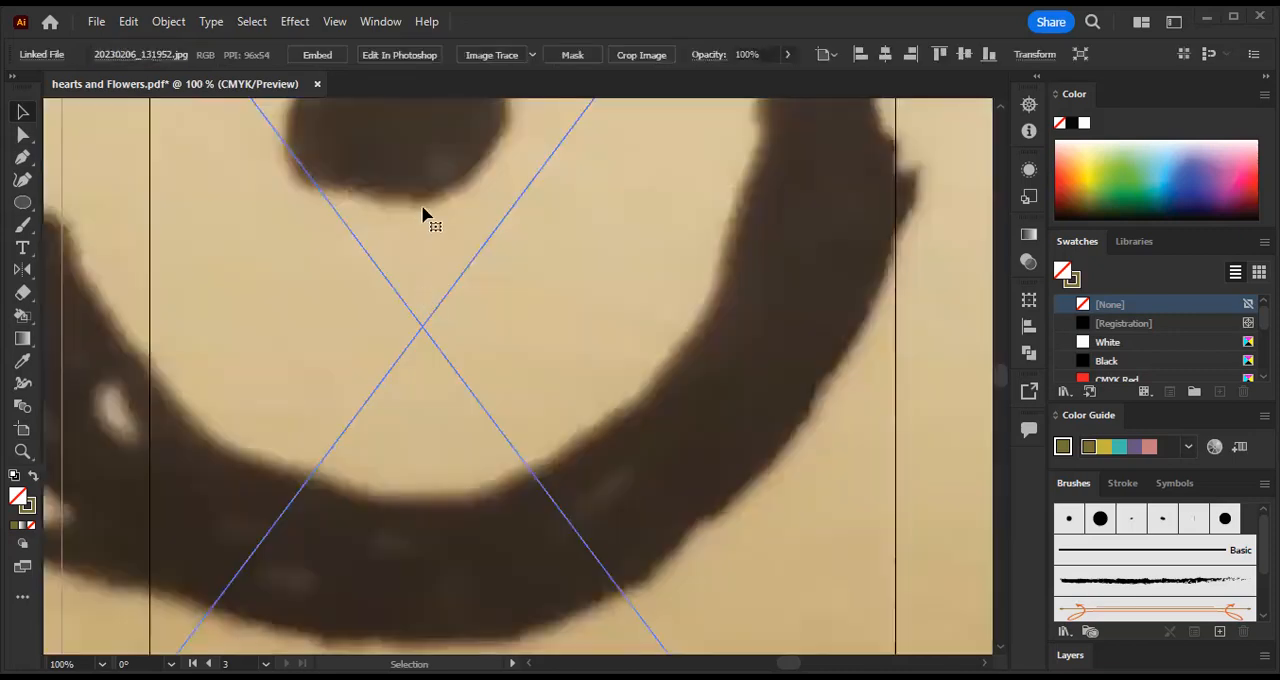
pyautogui.press('a')
pyautogui.hotkey('ctrl', '0')
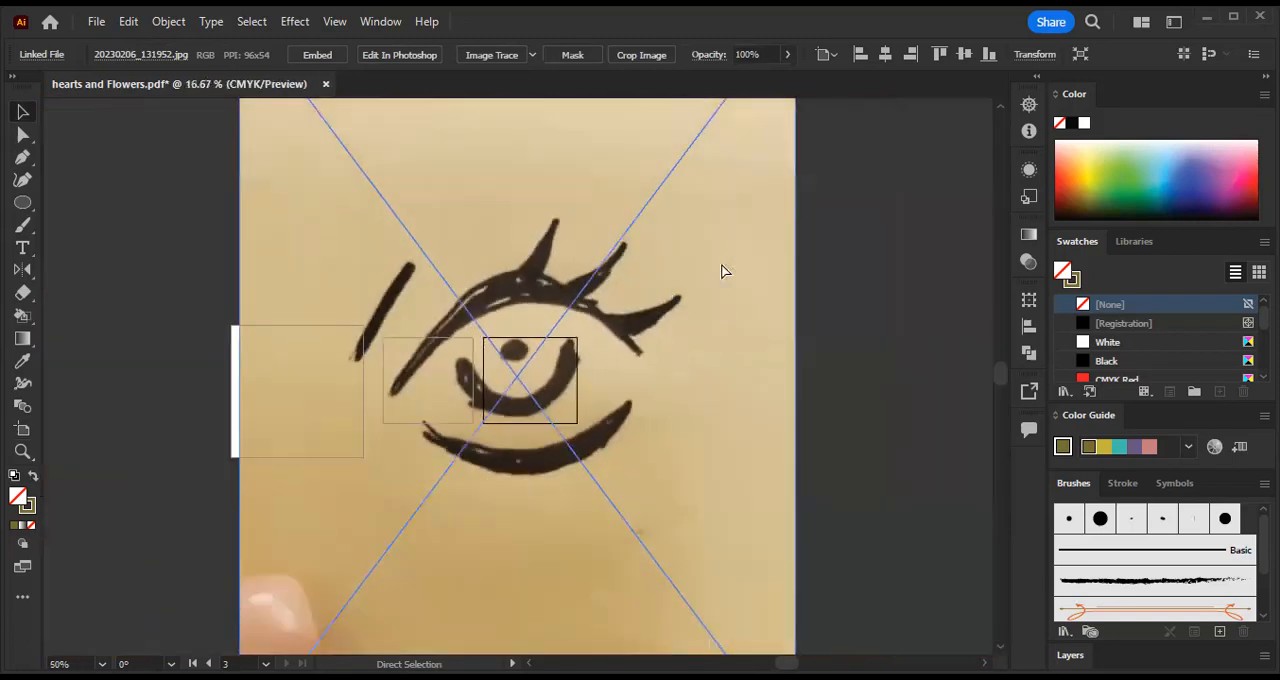
pyautogui.hotkey('ctrl', '-')
pyautogui.press('v')
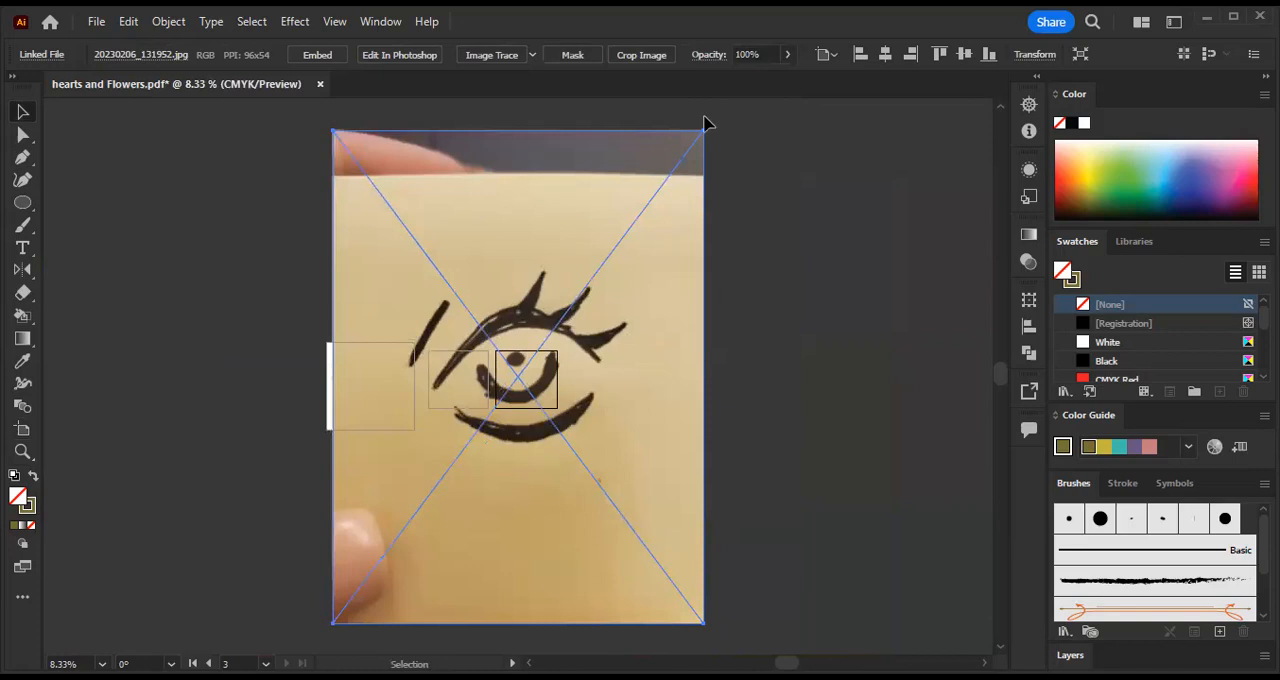
pyautogui.moveTo(700, 131); pyautogui.dragTo(524, 373)
pyautogui.hotkey('ctrl', '=')
pyautogui.hotkey('ctrl', '=')
pyautogui.hotkey('ctrl', '=')
pyautogui.hotkey('ctrl', '=')
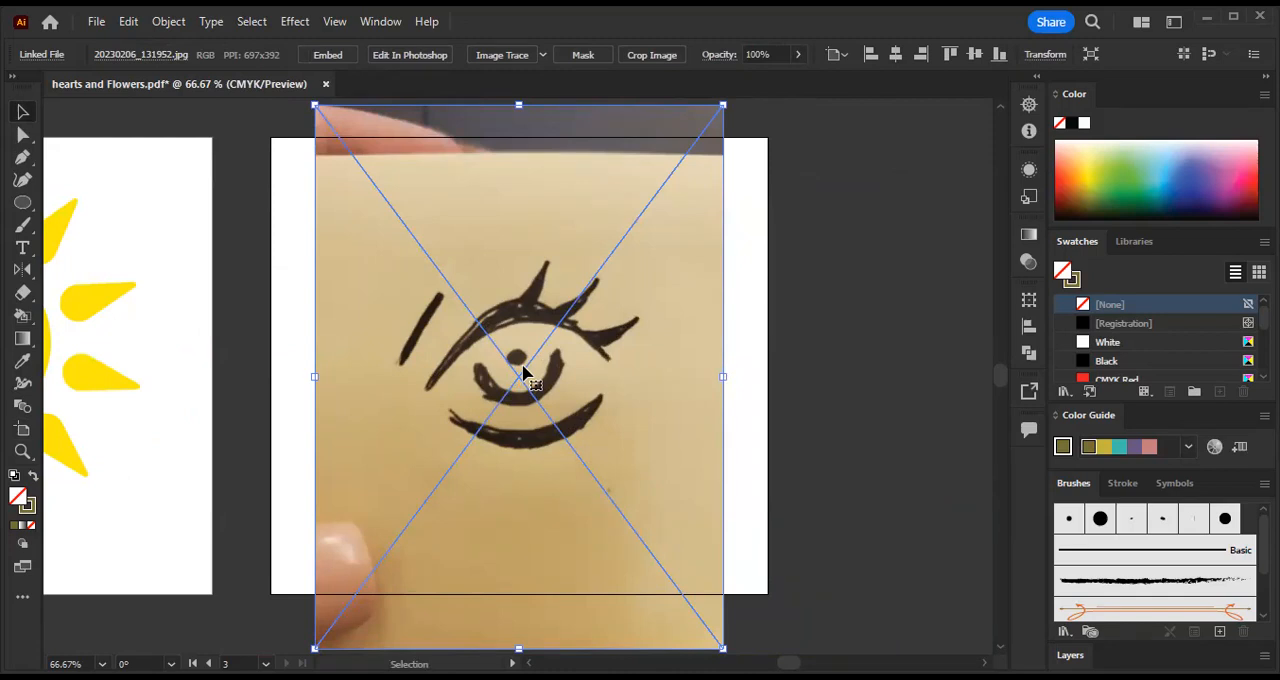
# - Duplicate the eye sketch artboard together with its photo, placing the copy directly to its right
pyautogui.press('space')
pyautogui.moveTo(857, 303); pyautogui.dragTo(674, 294)
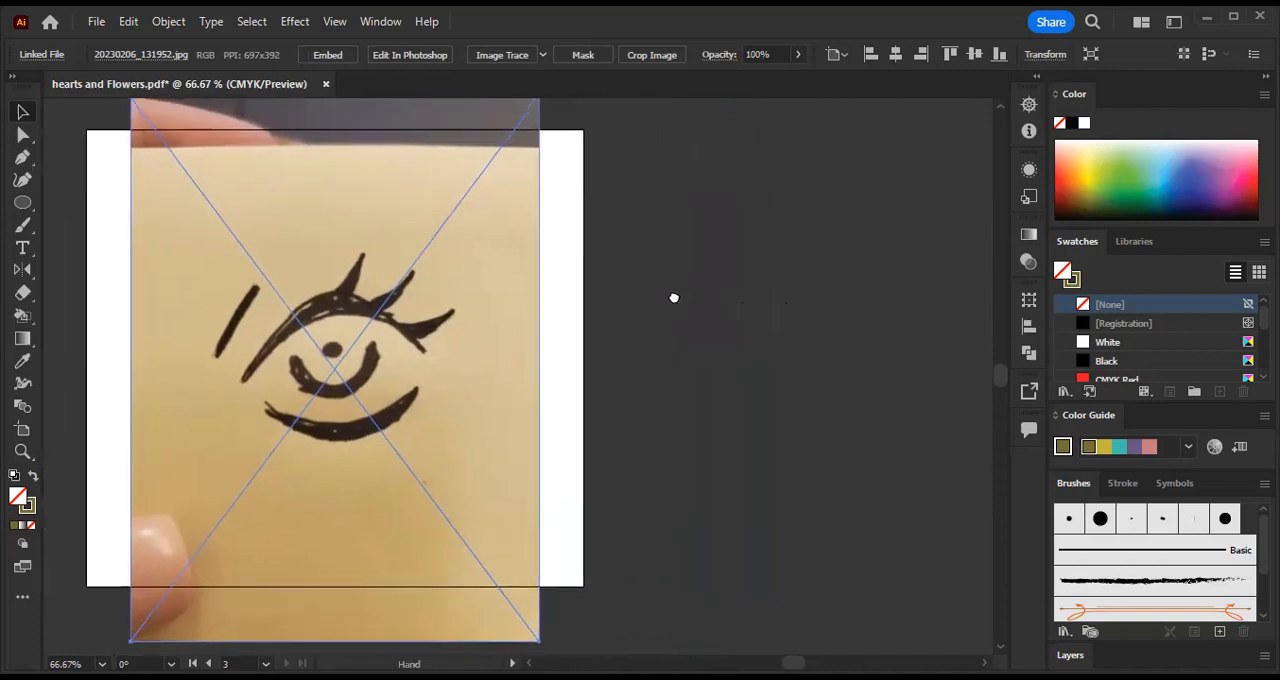
pyautogui.click(22, 433)
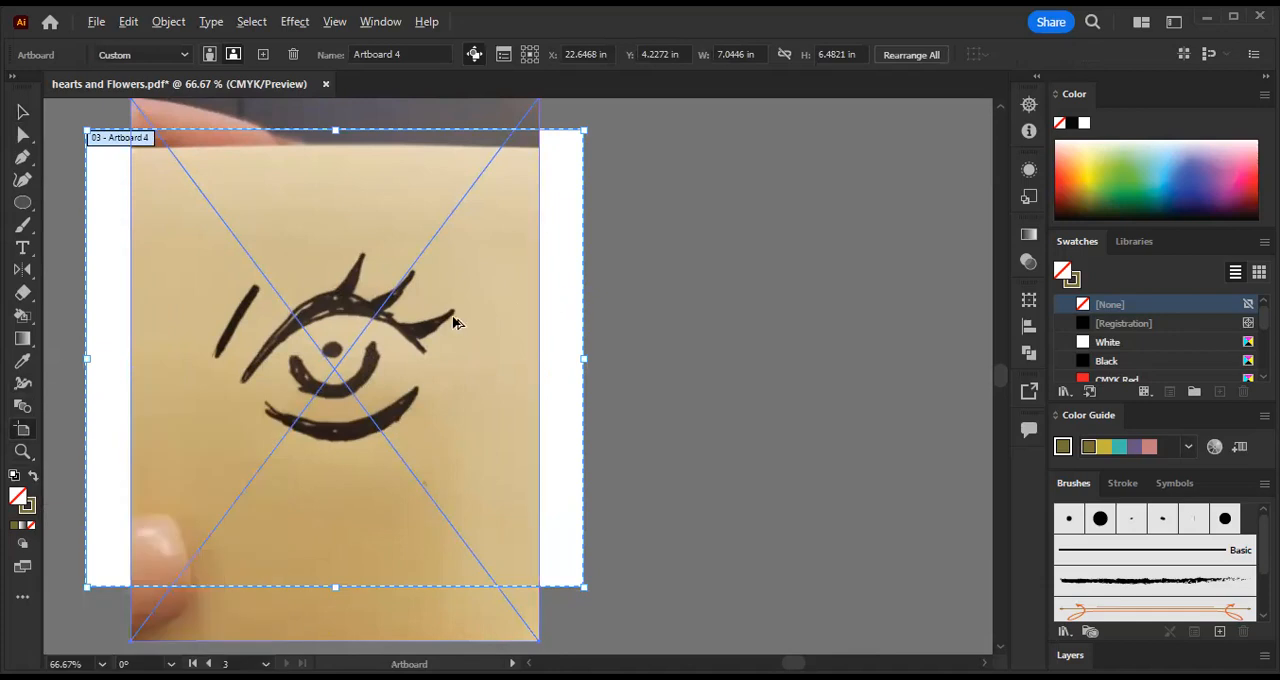
pyautogui.moveTo(453, 317); pyautogui.dragTo(971, 290)
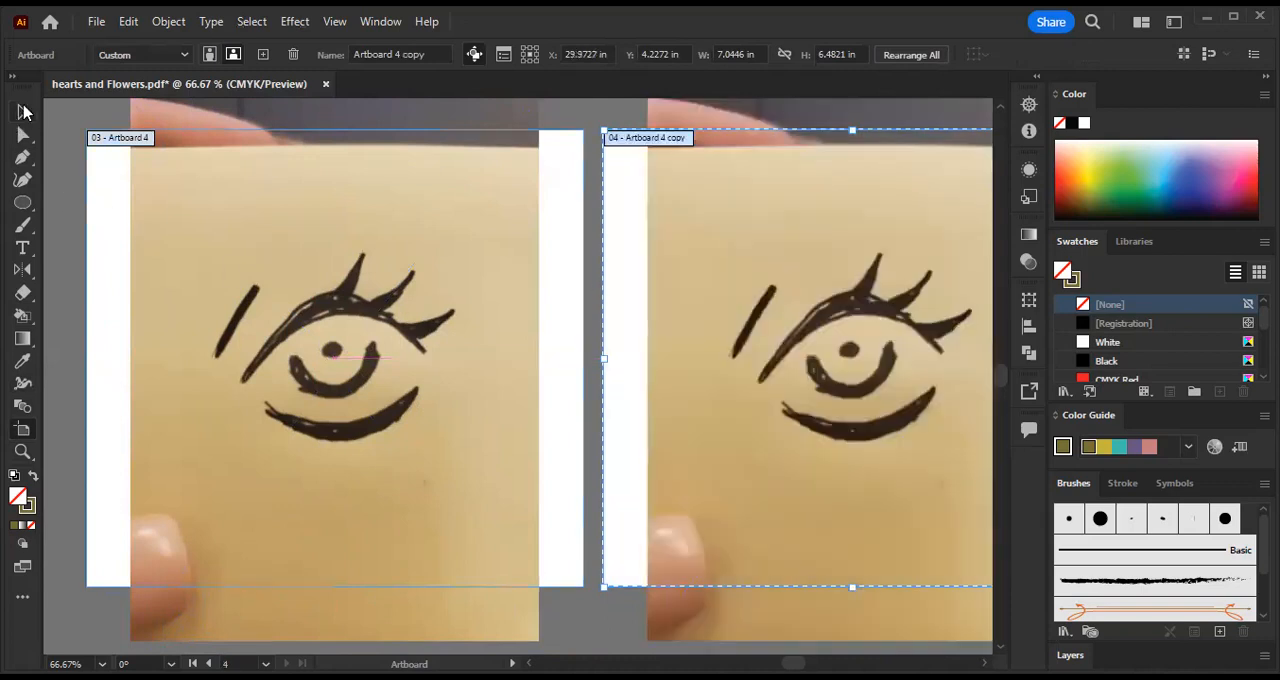
pyautogui.click(22, 111)
# - Image Trace the original eye photo with the Black and White Logo preset and open the detailed trace settings
pyautogui.scroll(-1, 580, 395)
pyautogui.scroll(2, 580, 395)
pyautogui.press('space')
pyautogui.moveTo(686, 354); pyautogui.dragTo(603, 331)
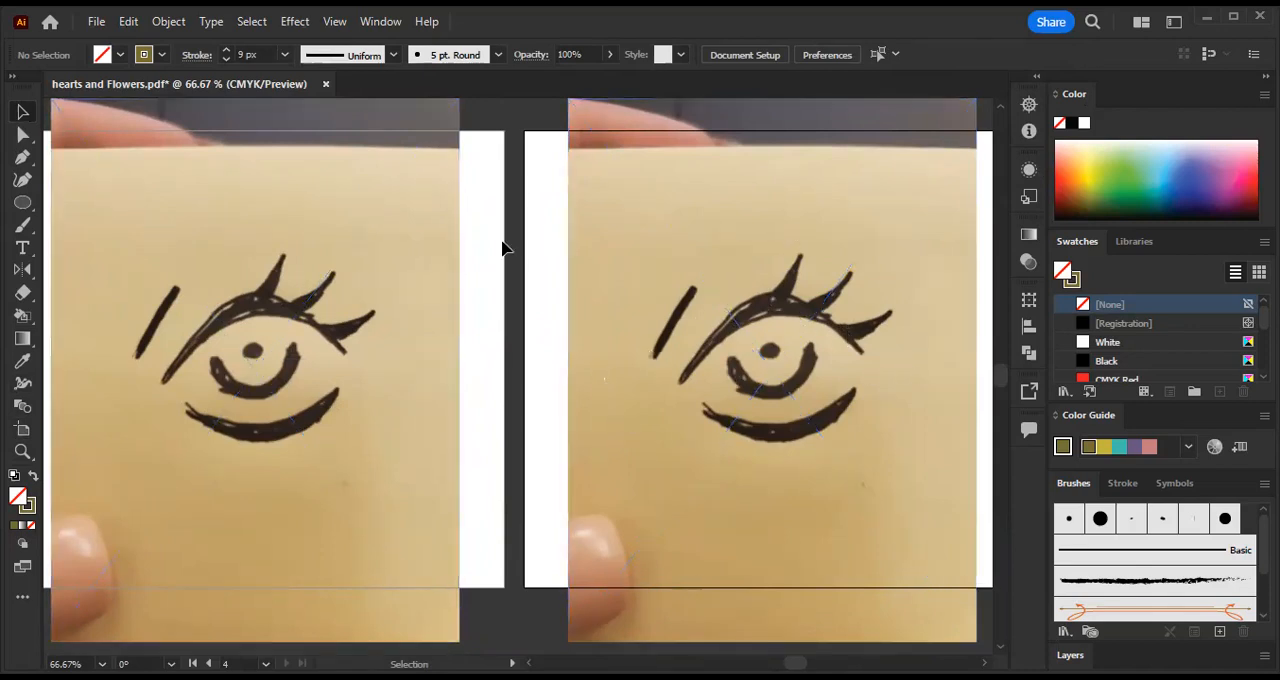
pyautogui.click(318, 276)
pyautogui.hscroll(-3, 530, 248)
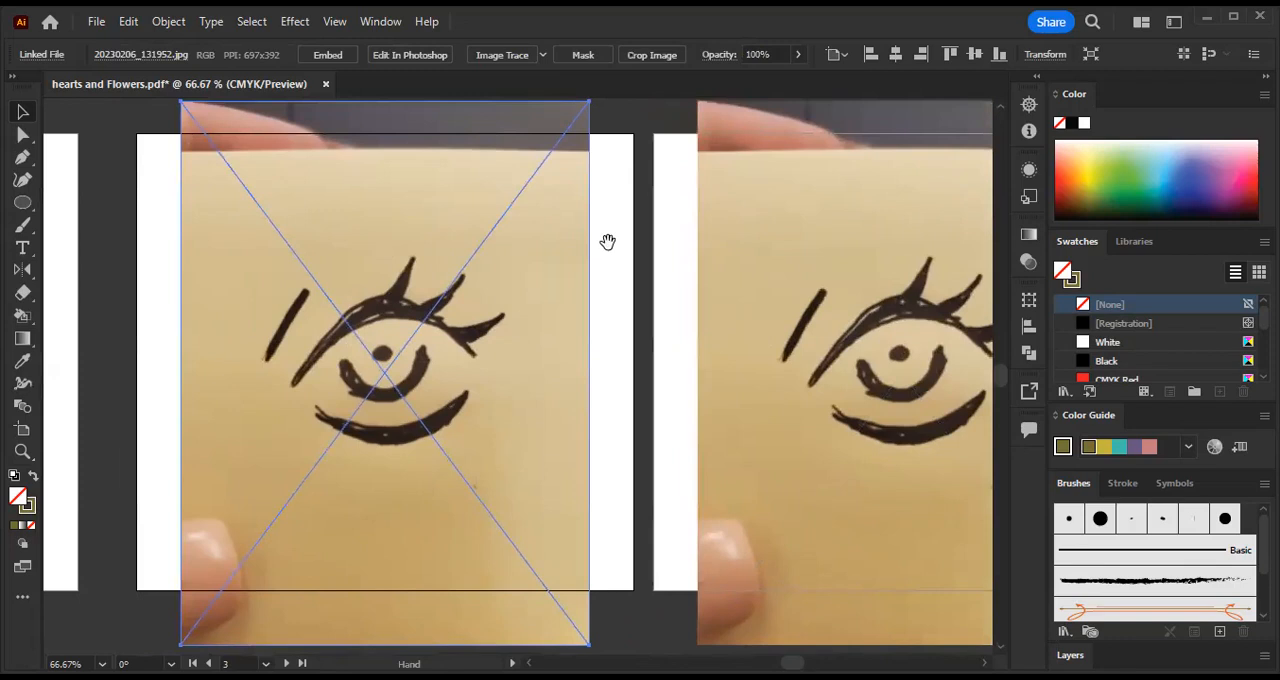
pyautogui.click(155, 252)
pyautogui.click(355, 230)
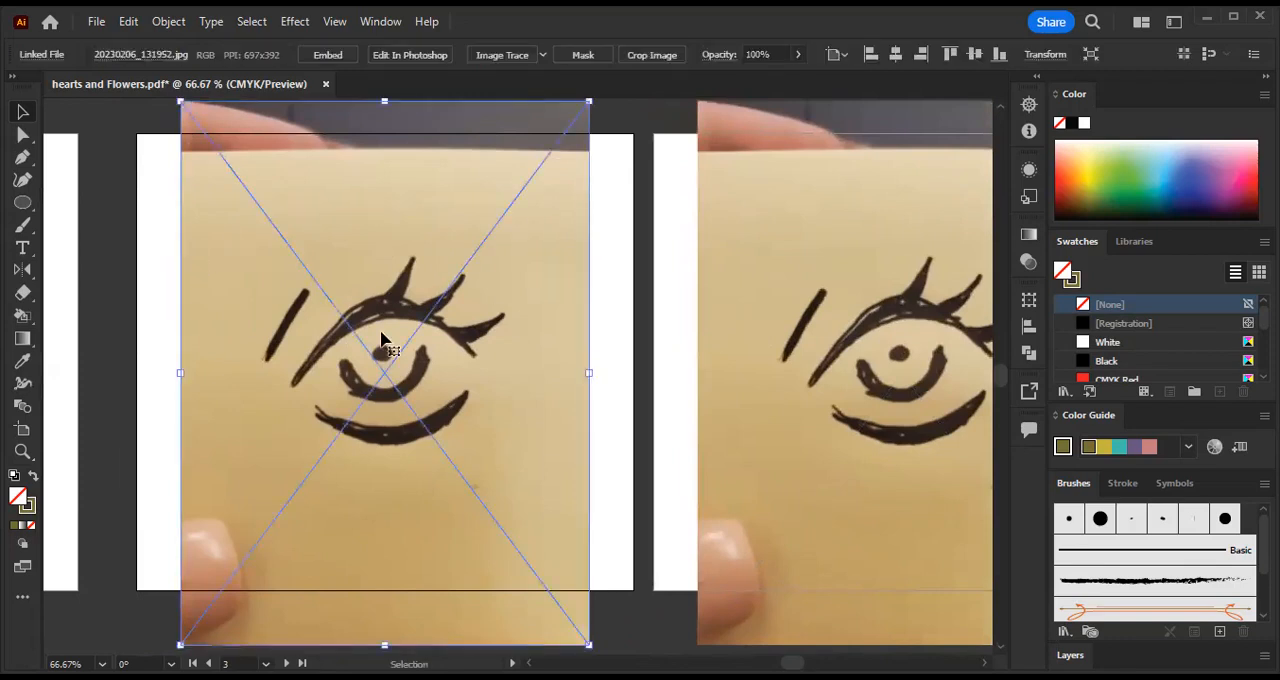
pyautogui.click(543, 56)
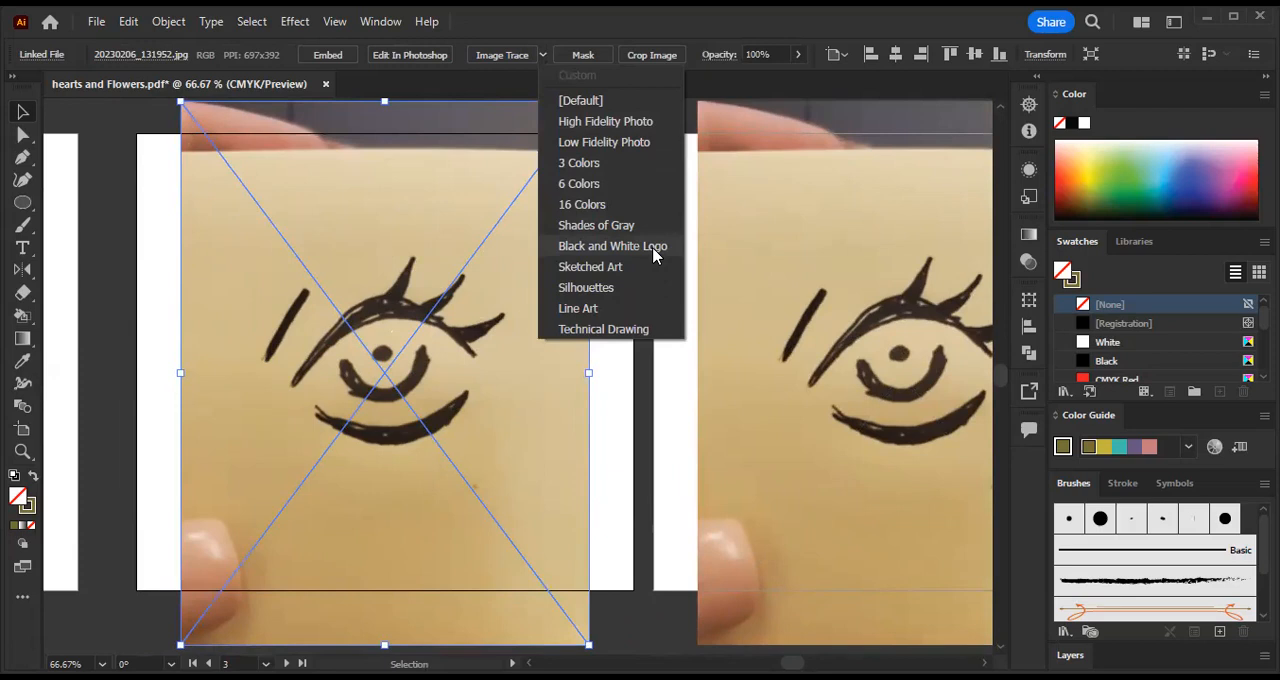
pyautogui.click(612, 246)
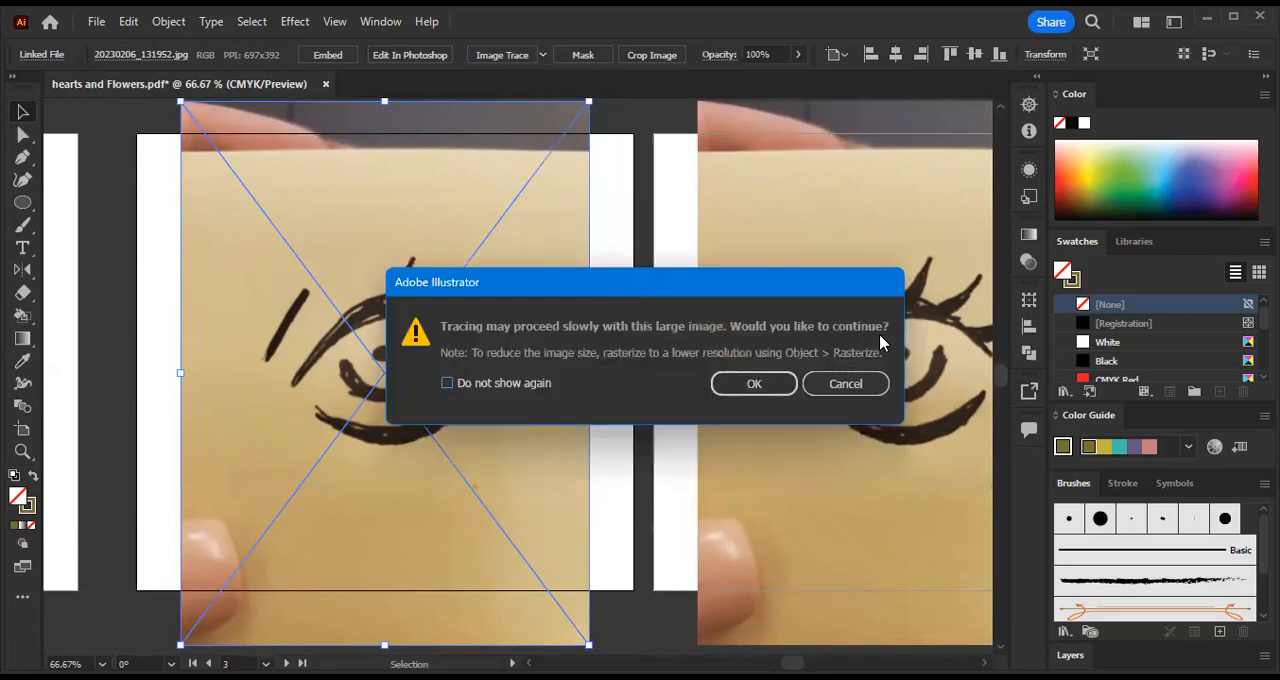
pyautogui.click(756, 387)
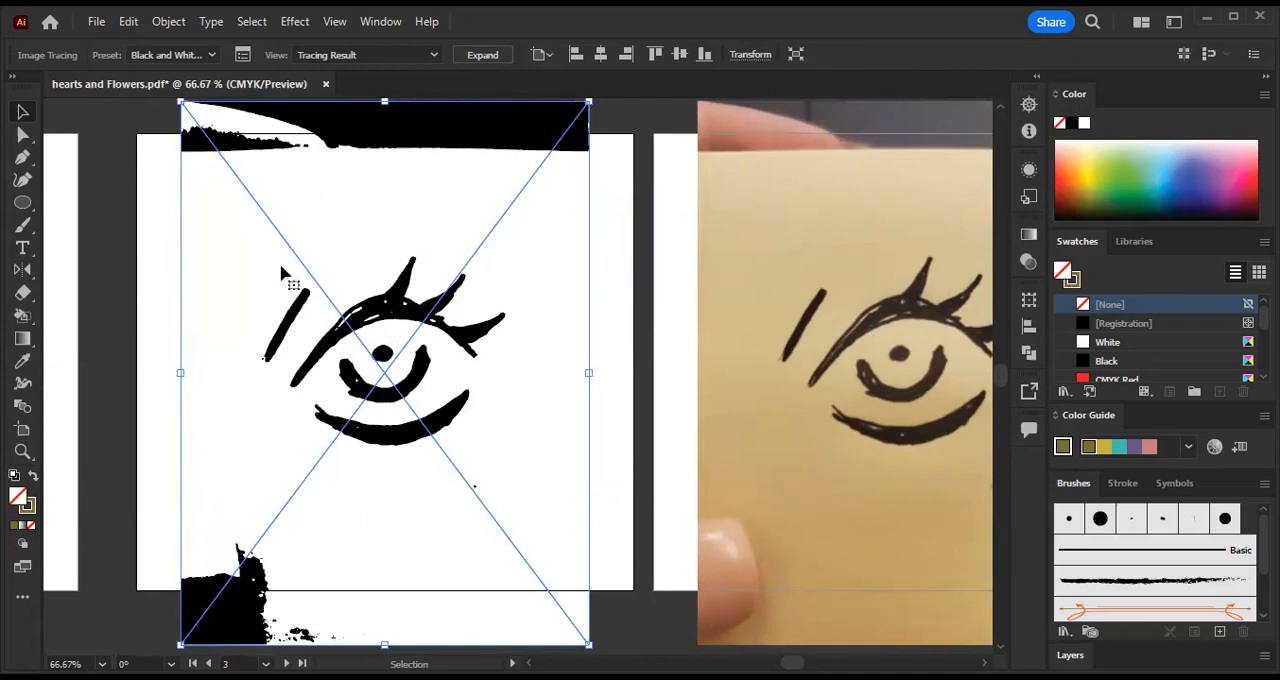
pyautogui.click(244, 55)
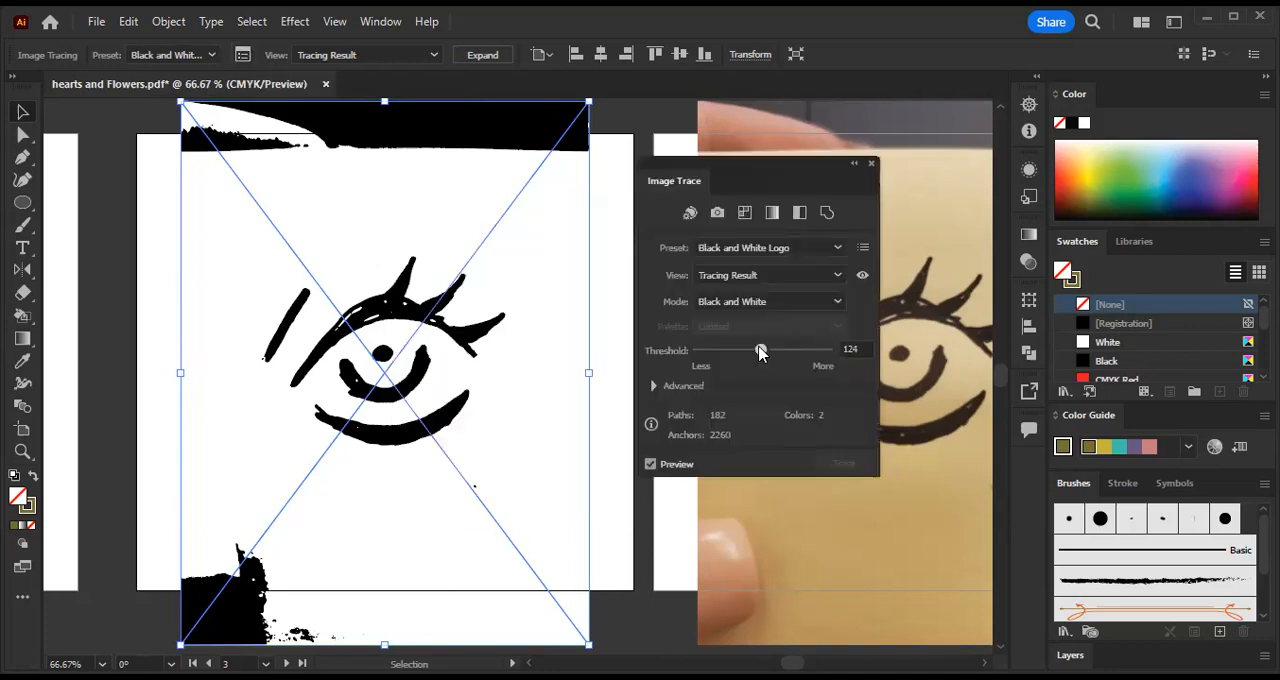
# - Try trace thresholds of 130 and 113 and the Sketched Art preset at 132, and restore the Black and White Logo preset
pyautogui.moveTo(760, 350)
pyautogui.mouseDown()
pyautogui.moveTo(742, 351)
pyautogui.moveTo(780, 358)
pyautogui.moveTo(763, 351)
pyautogui.mouseUp()
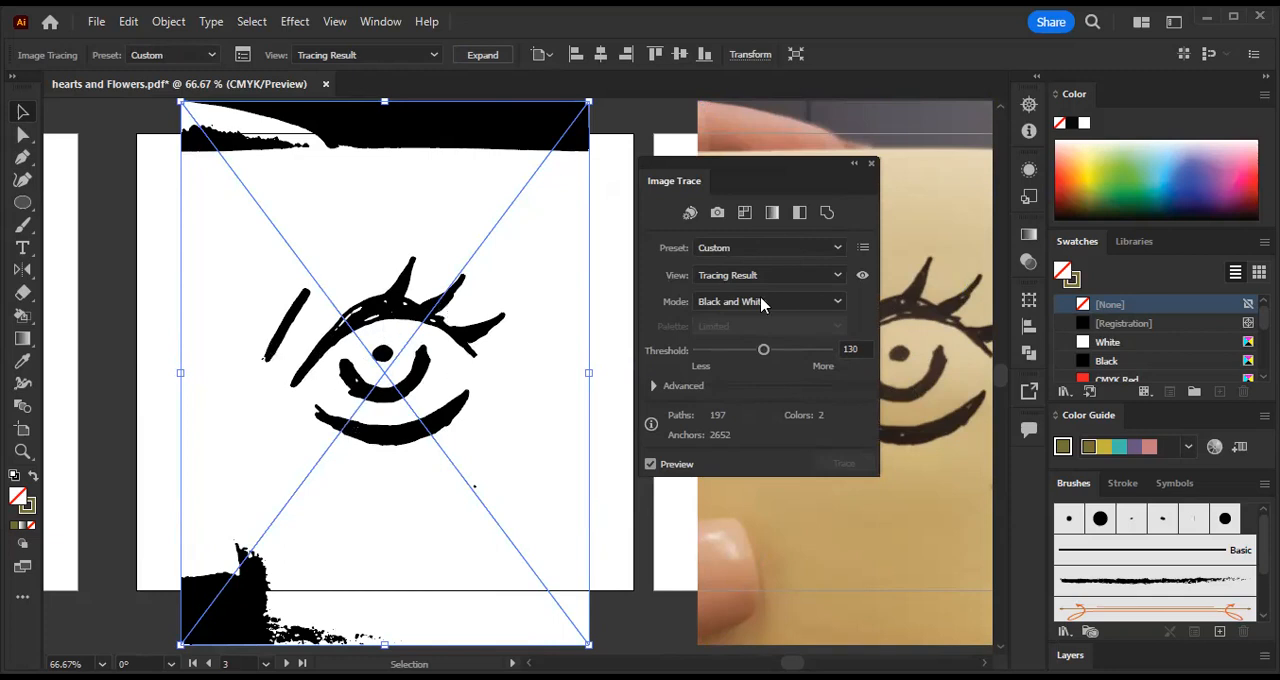
pyautogui.moveTo(762, 352); pyautogui.dragTo(753, 352)
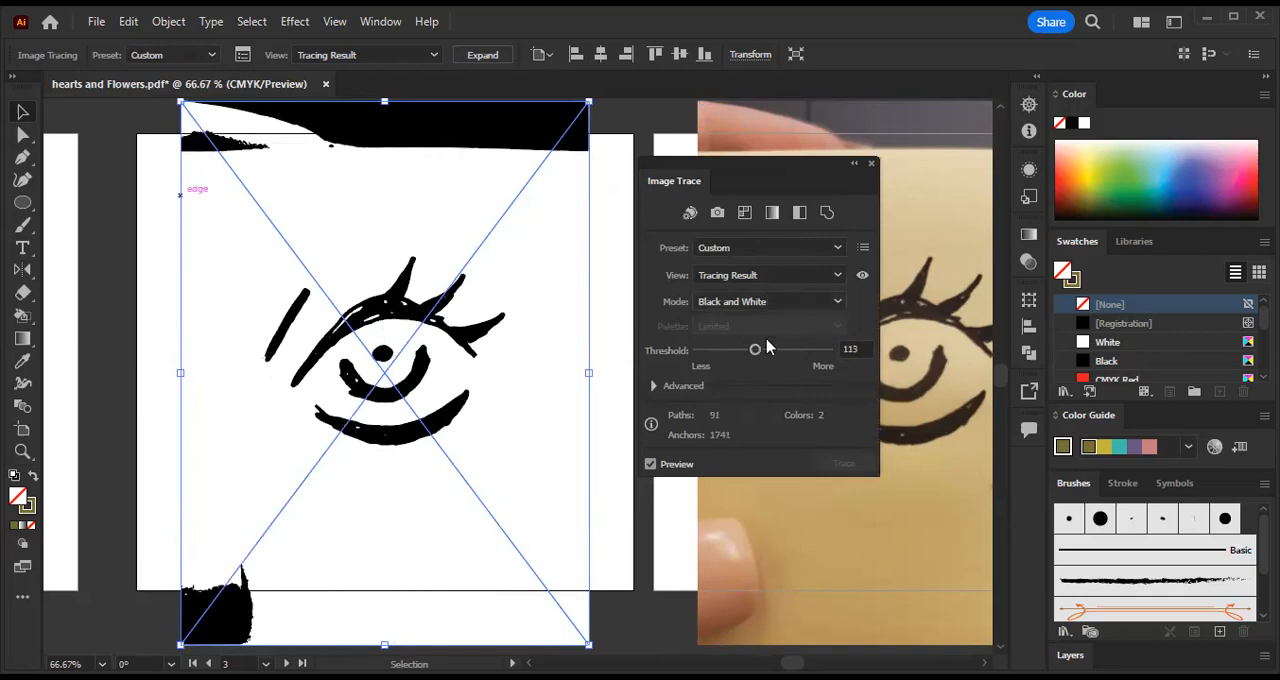
pyautogui.click(792, 250)
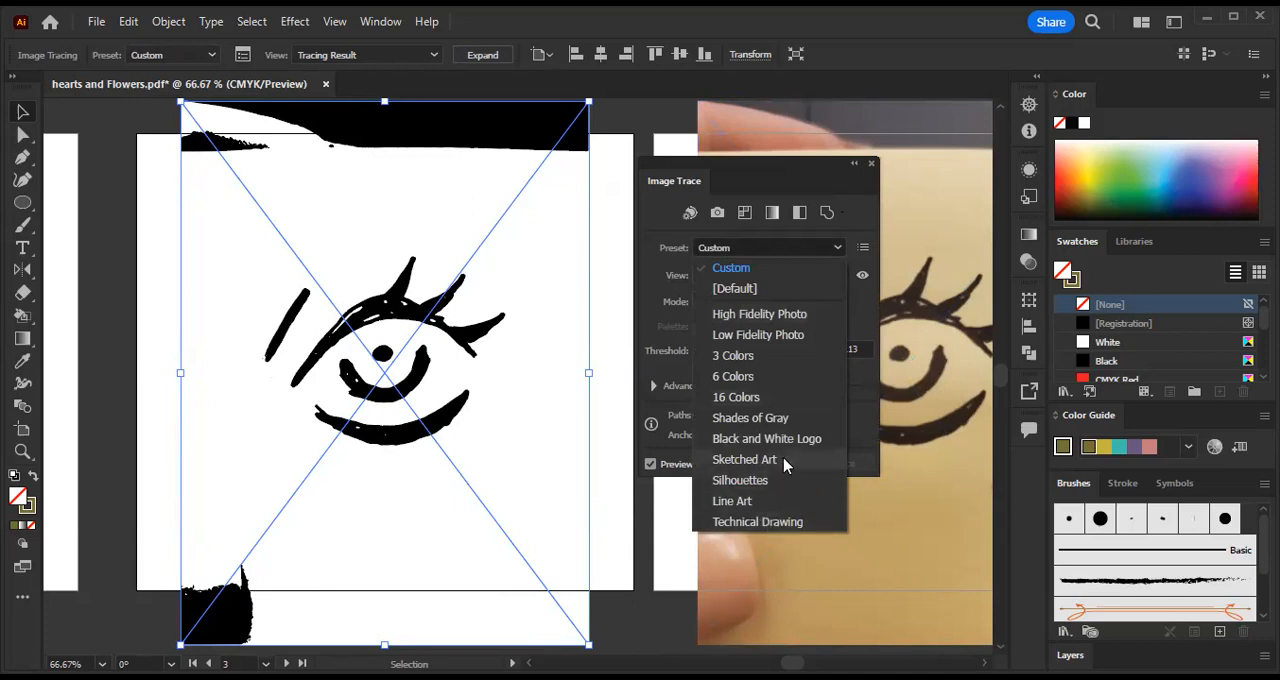
pyautogui.click(785, 459)
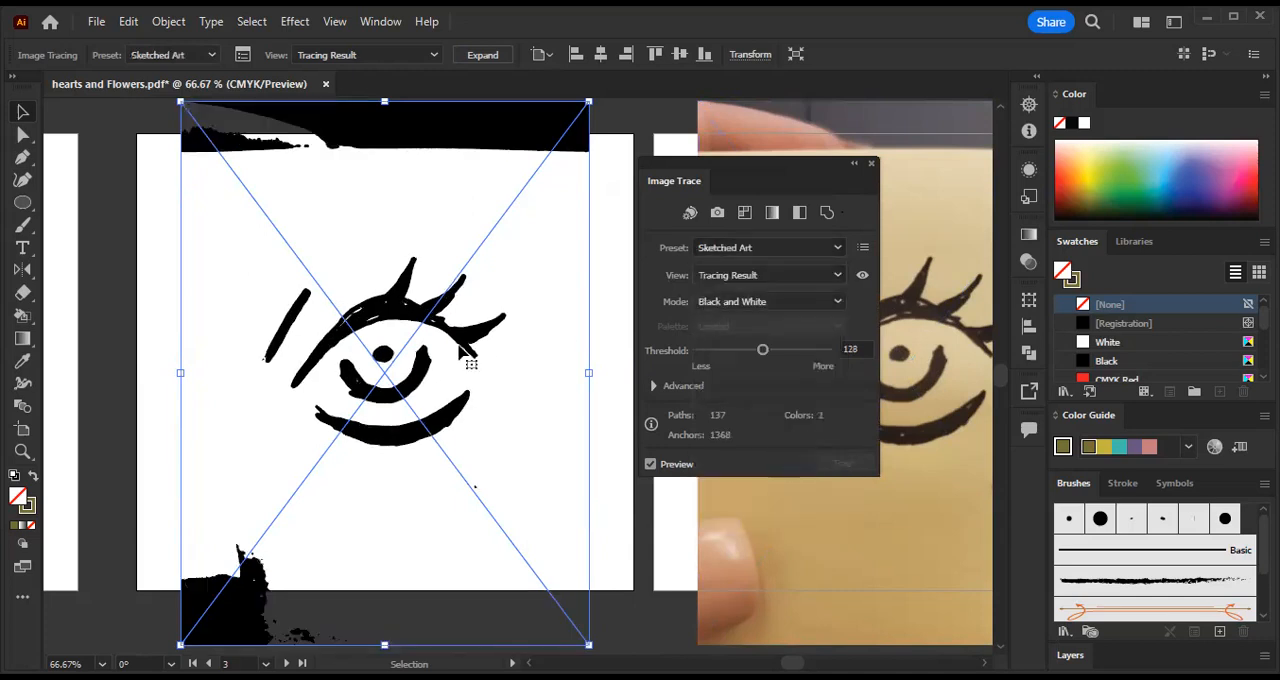
pyautogui.moveTo(762, 350); pyautogui.dragTo(764, 351)
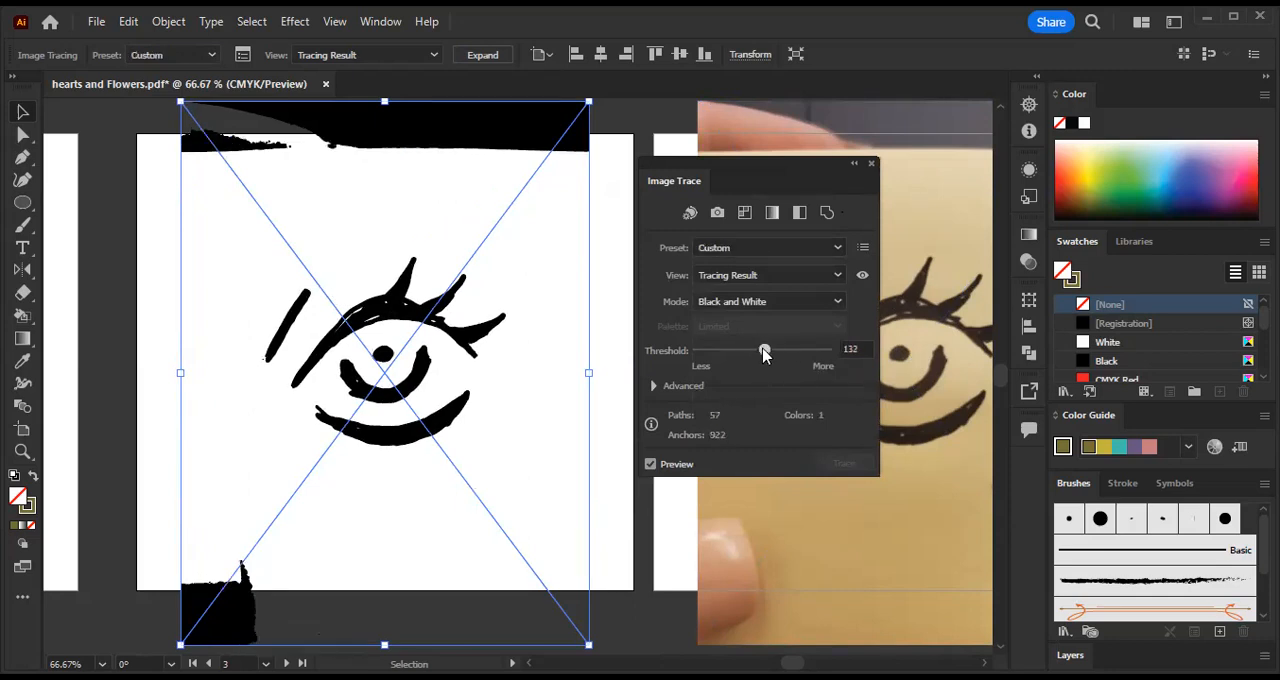
pyautogui.click(769, 248)
pyautogui.click(770, 441)
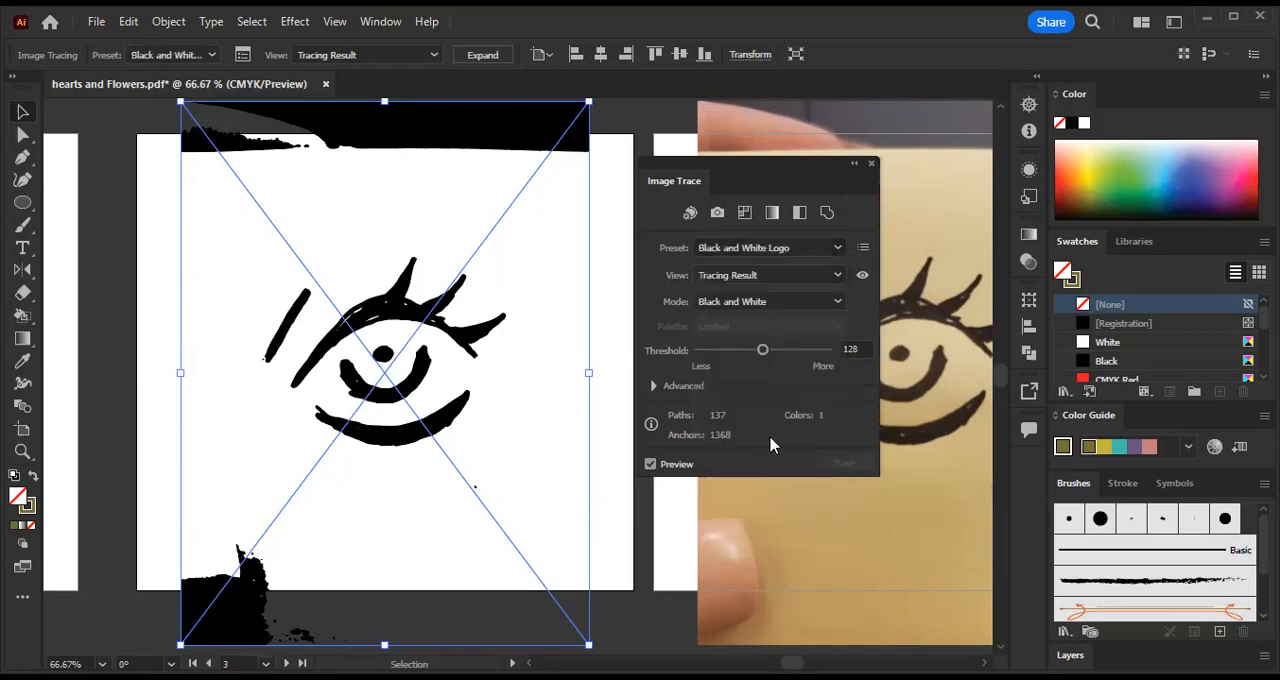
# - Turn on Ignore White in the advanced trace options and nudge the tracing slightly upward on the artboard
pyautogui.click(653, 386)
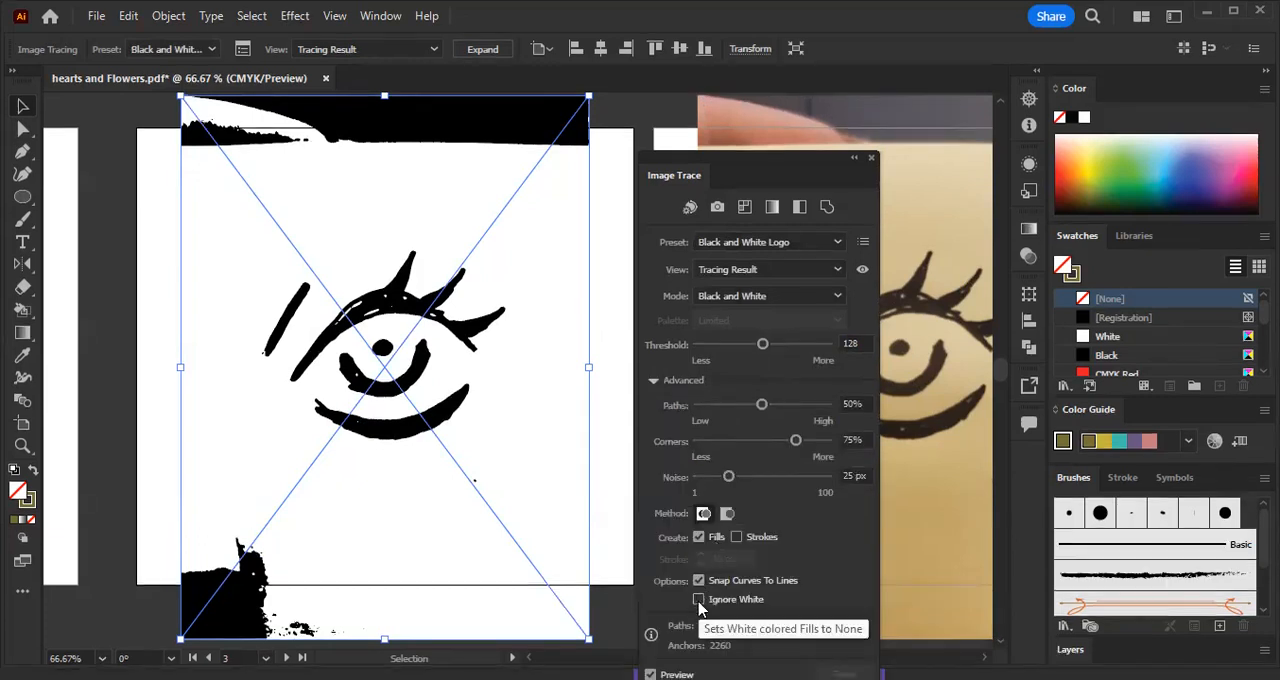
pyautogui.click(698, 600)
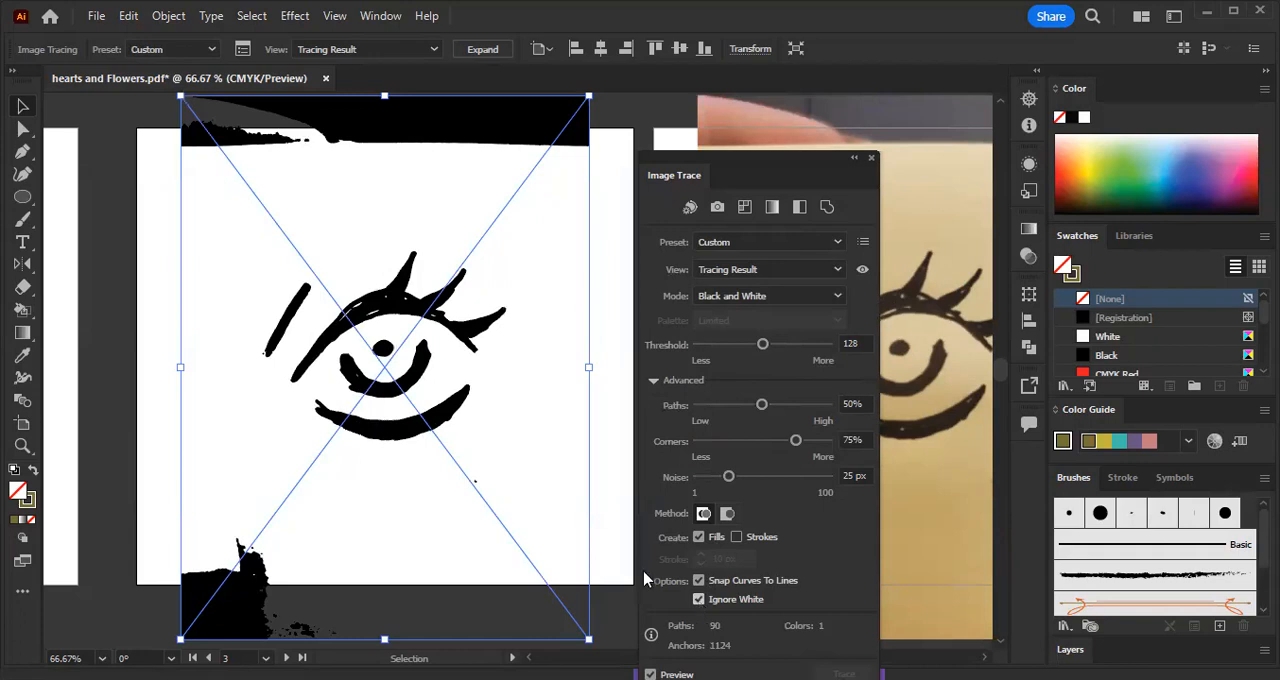
pyautogui.moveTo(391, 324)
pyautogui.mouseDown()
pyautogui.moveTo(372, 452)
pyautogui.moveTo(360, 445)
pyautogui.moveTo(296, 545)
pyautogui.moveTo(432, 283)
pyautogui.moveTo(356, 296)
pyautogui.mouseUp()
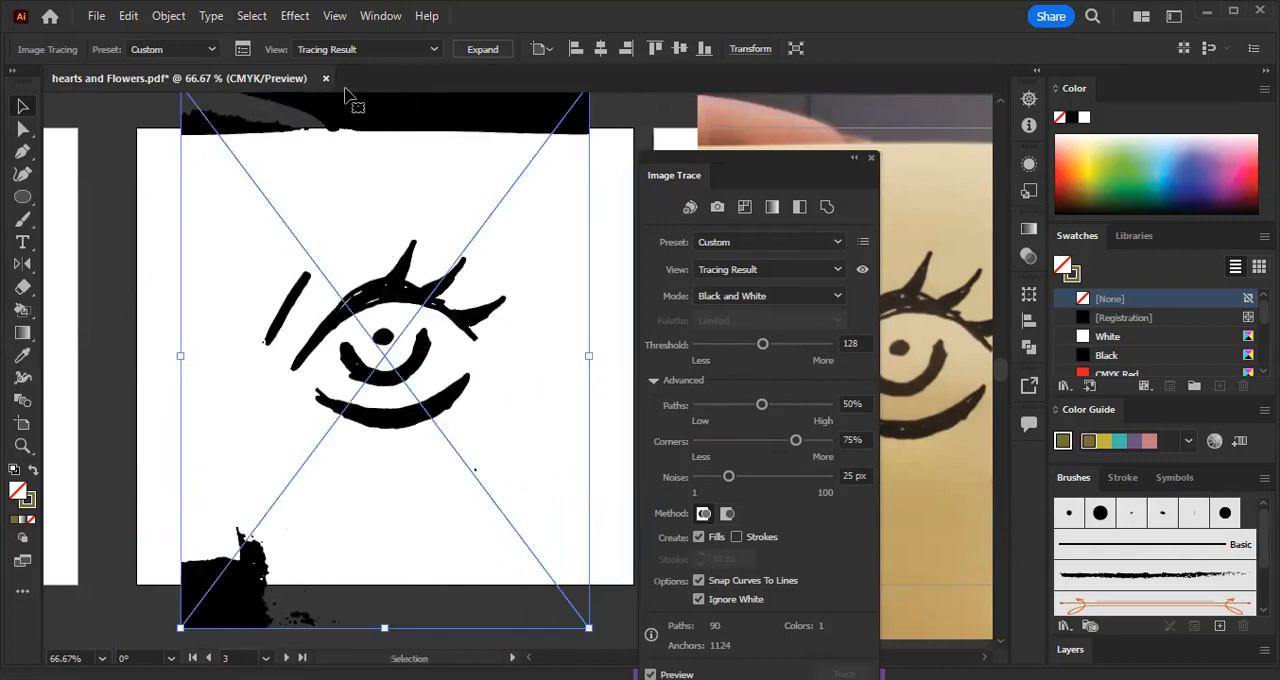
pyautogui.click(871, 157)
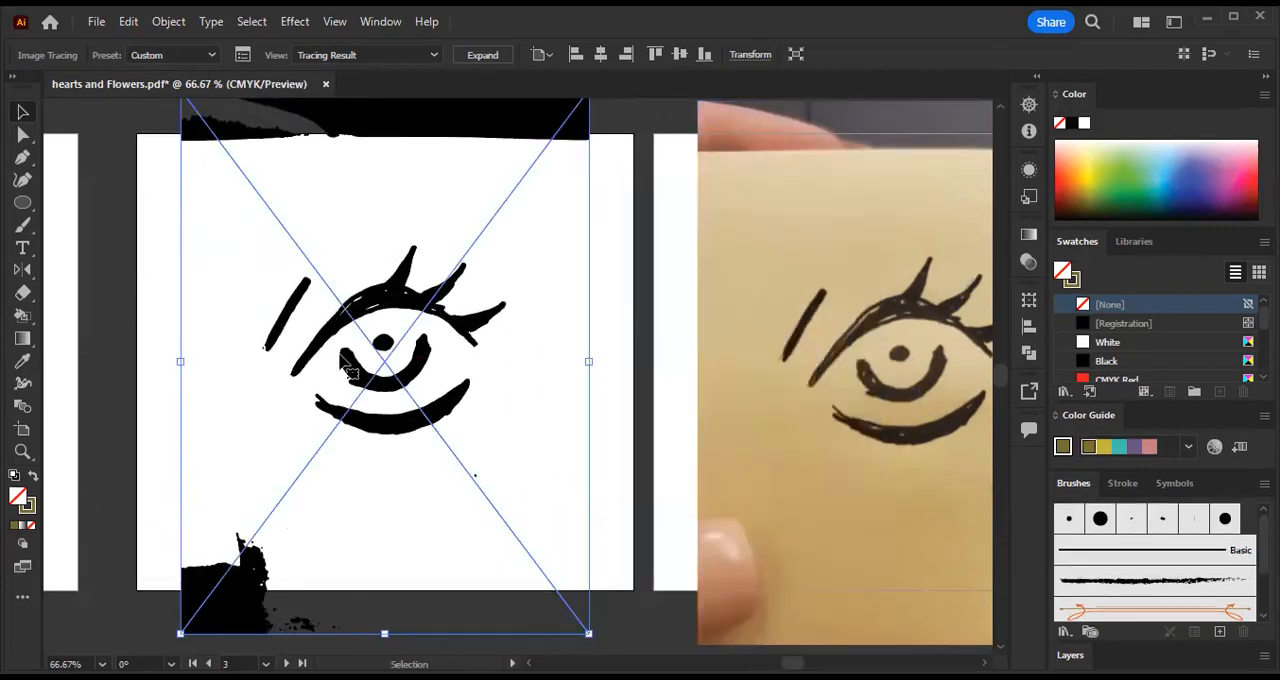
# - Expand the eye tracing into editable paths and ungroup them into separate shapes
pyautogui.click(488, 60)
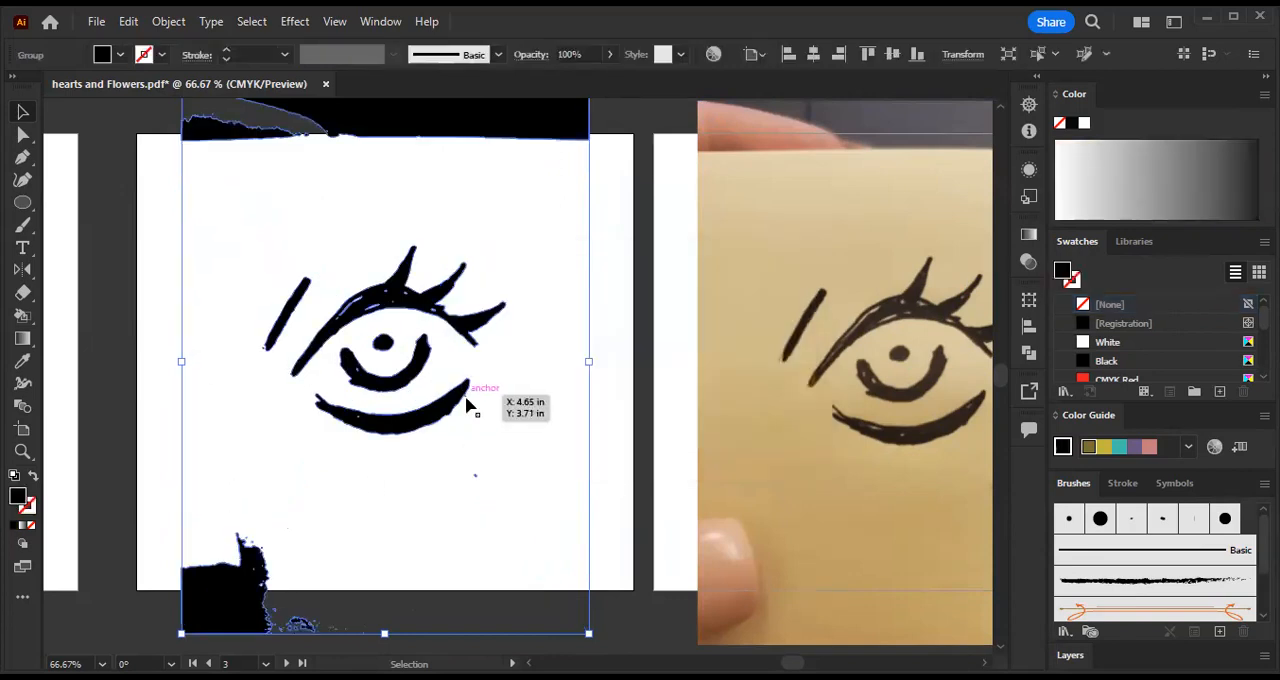
pyautogui.scroll(3, 468, 400)
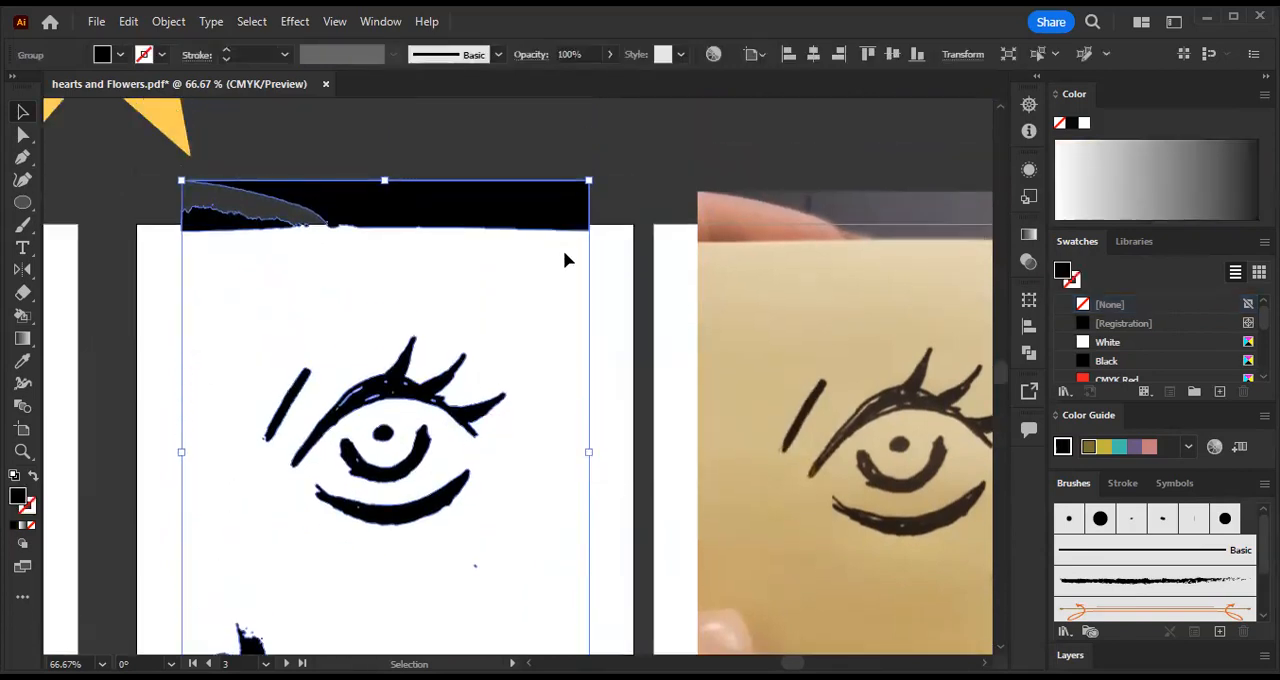
pyautogui.click(623, 217)
pyautogui.scroll(-1, 551, 346)
pyautogui.click(418, 145)
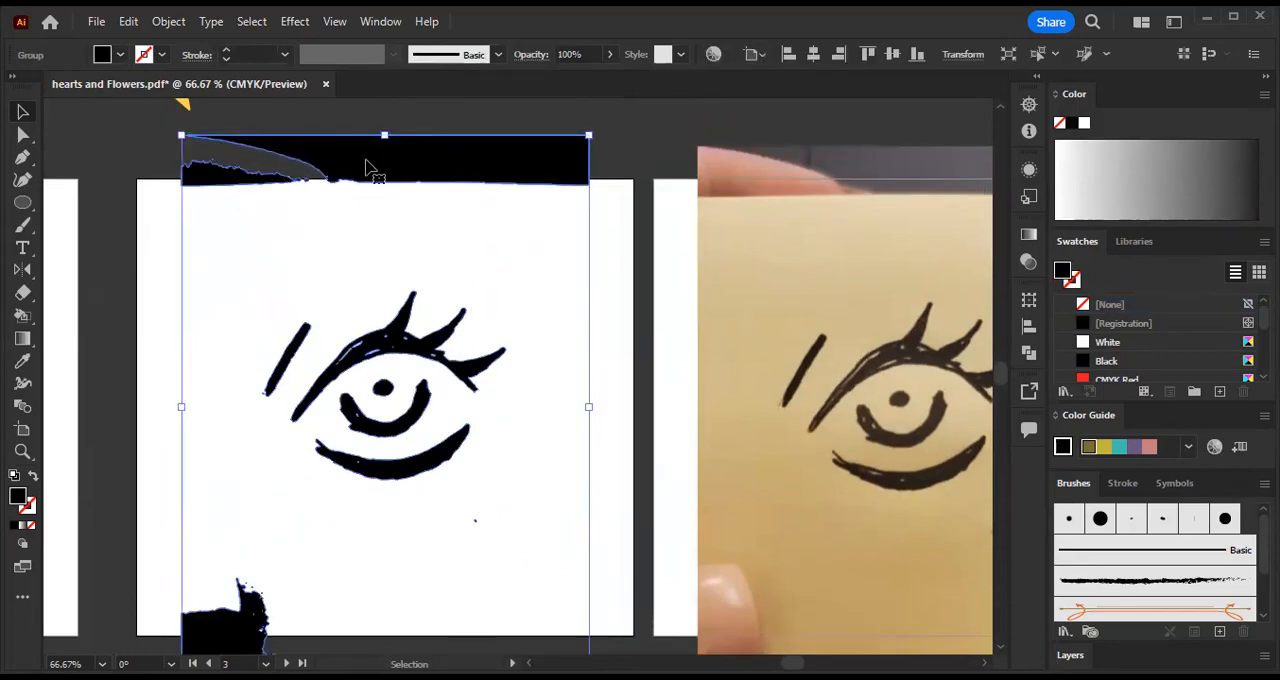
pyautogui.scroll(-2, 330, 585)
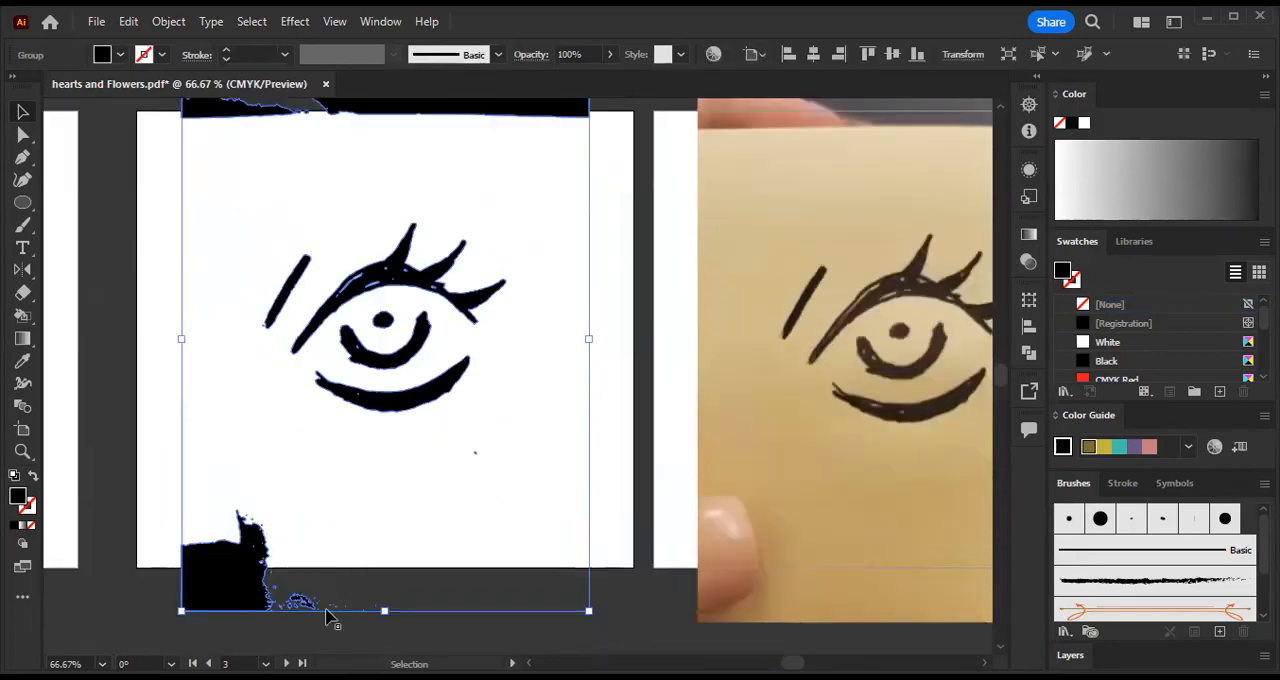
pyautogui.click(140, 426)
pyautogui.click(229, 577)
pyautogui.scroll(1, 478, 312)
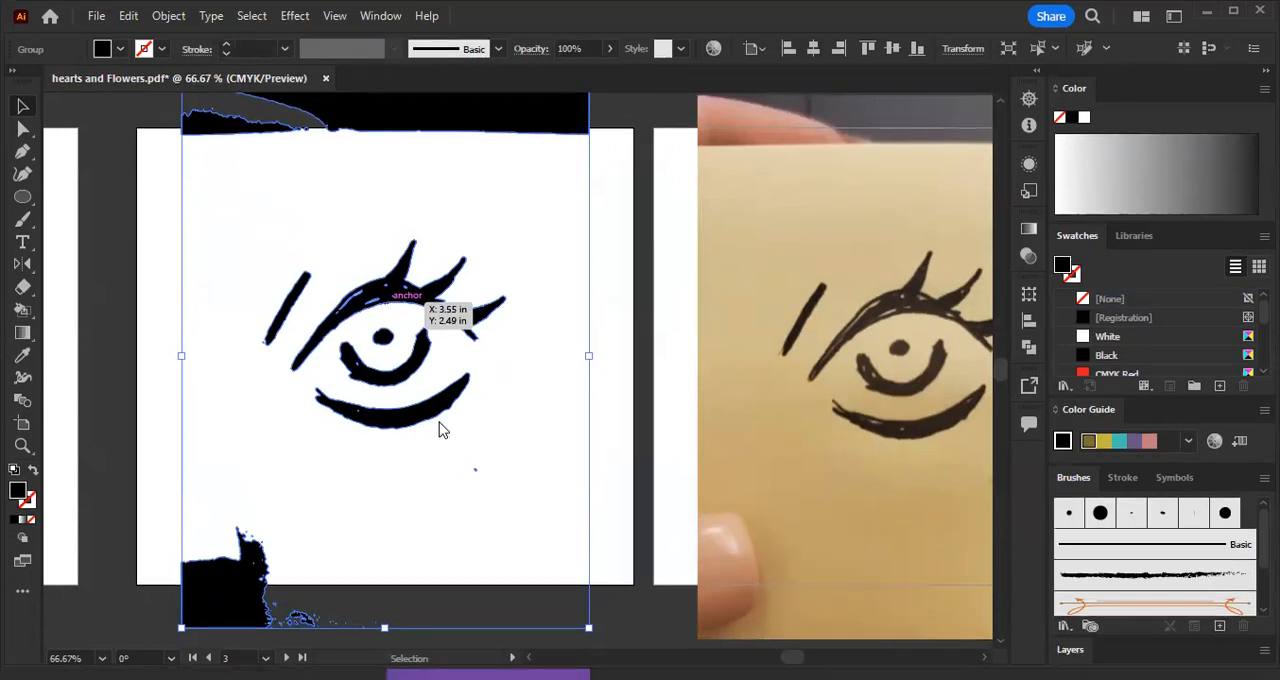
pyautogui.rightClick(388, 312)
pyautogui.click(466, 510)
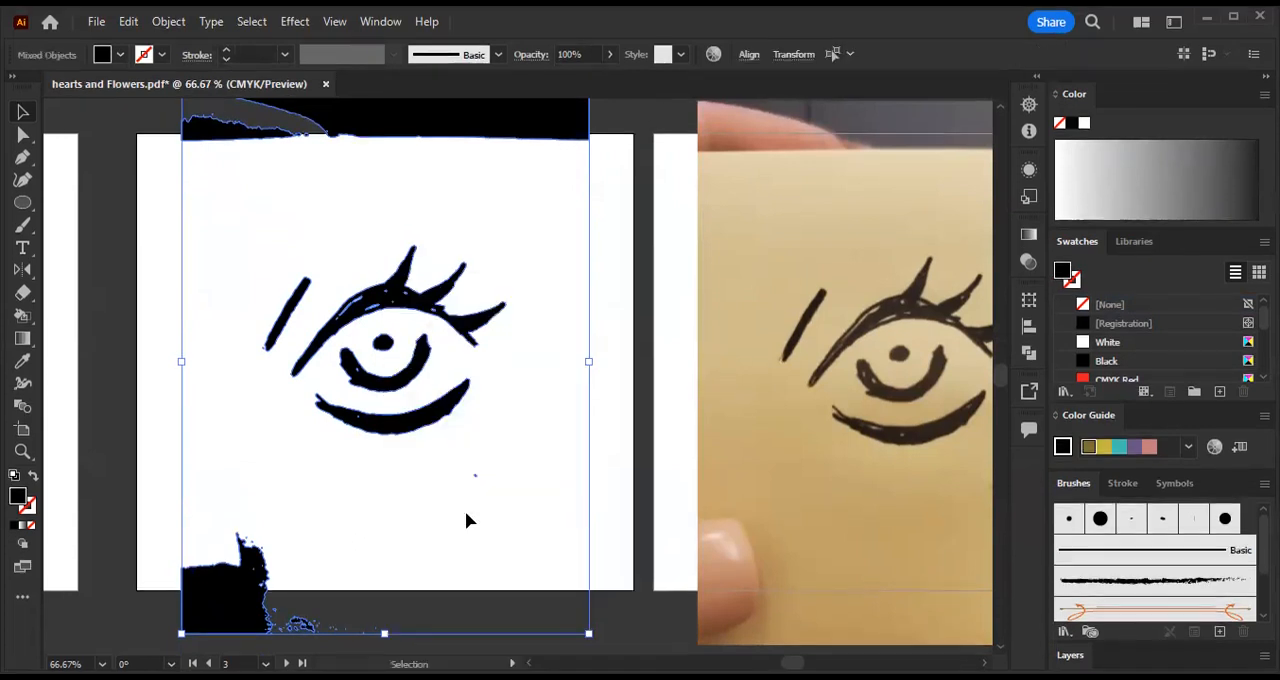
# - Select individual shapes of the ungrouped eye, ending with the short slanted brow stroke
pyautogui.click(501, 352)
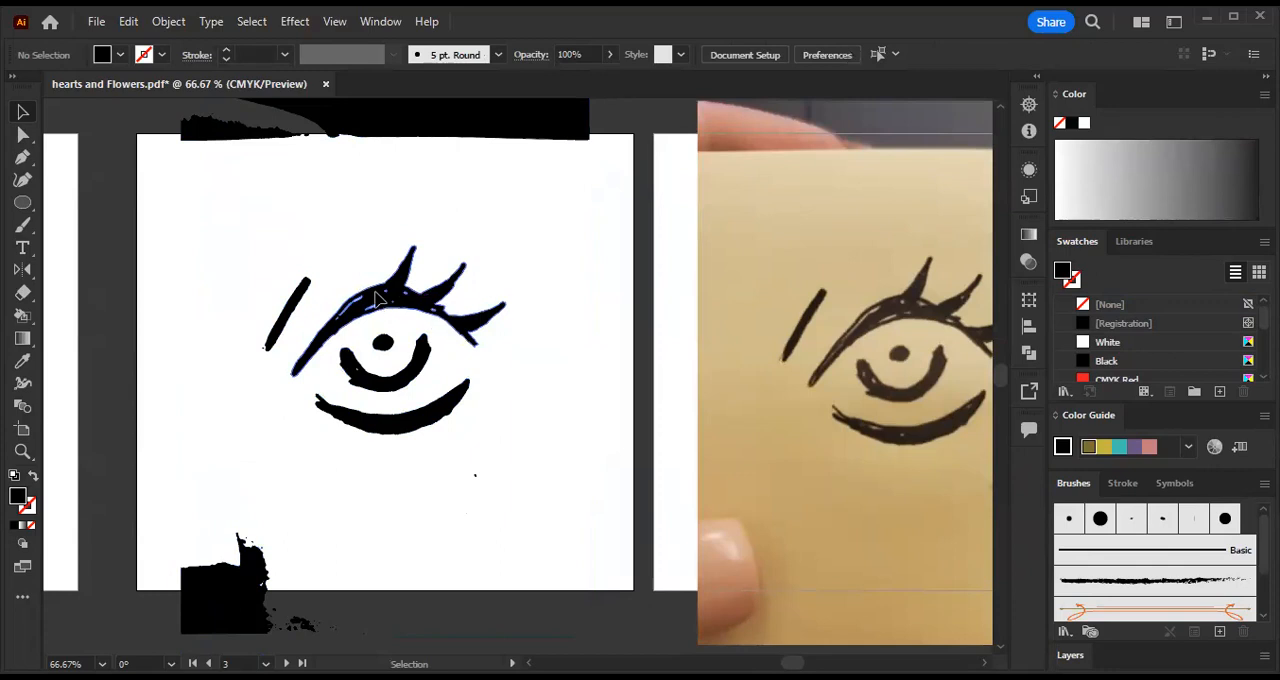
pyautogui.click(423, 368)
pyautogui.click(282, 336)
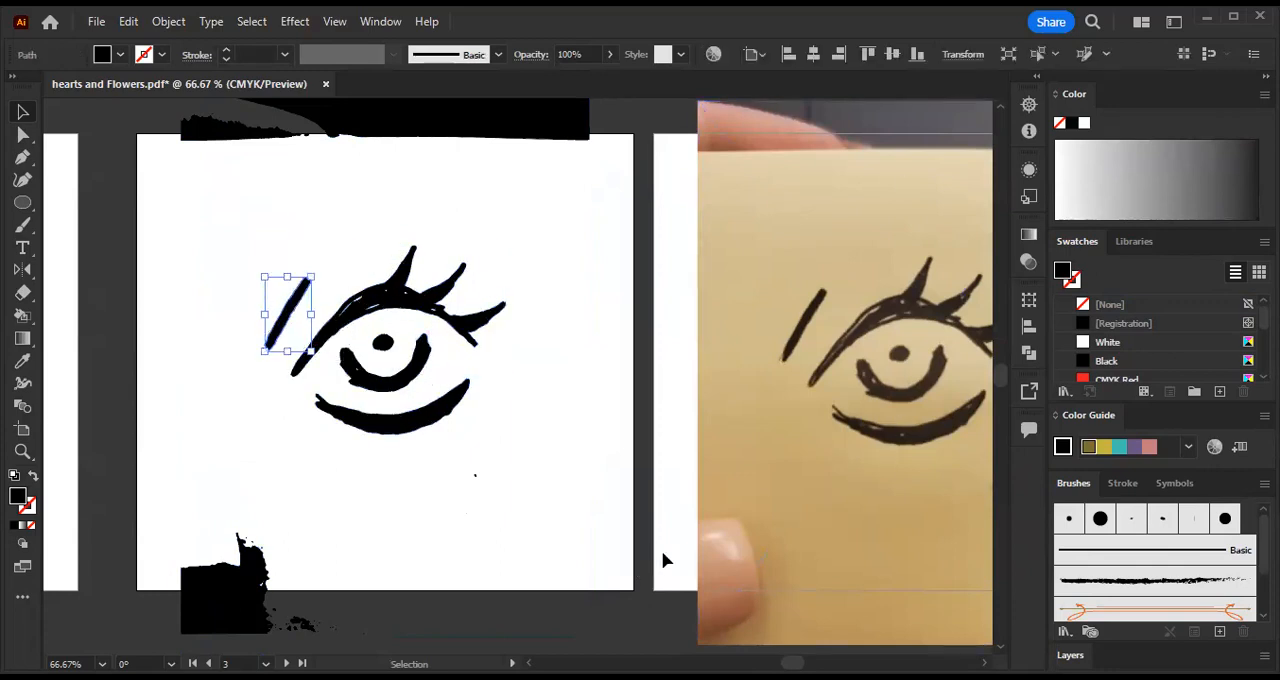
# - Delete the black corner blob below the eye and the stray specks around the lower part of the artboard
pyautogui.click(308, 530)
pyautogui.click(208, 592)
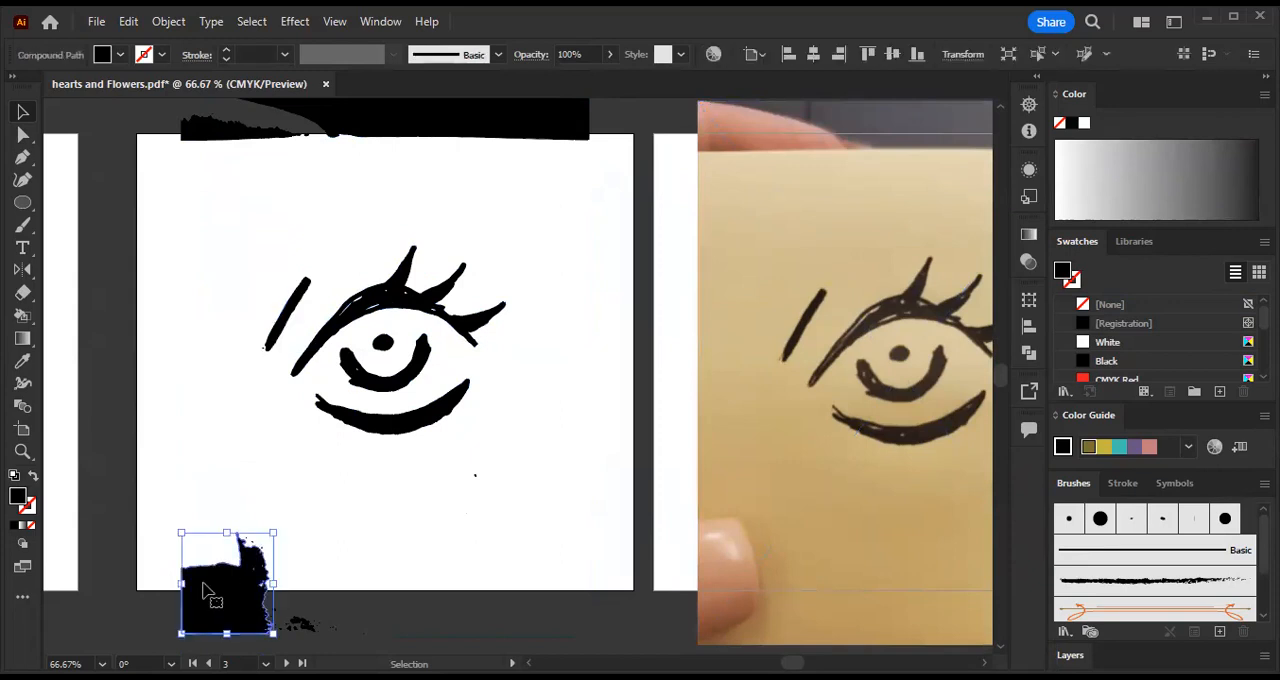
pyautogui.press('Delete')
pyautogui.moveTo(548, 642); pyautogui.dragTo(614, 640)
pyautogui.press('Delete')
pyautogui.moveTo(450, 459); pyautogui.dragTo(452, 455)
pyautogui.press('Delete')
# - Delete the black band of traced background across the upper edge of the artboard
pyautogui.scroll(2, 568, 503)
pyautogui.moveTo(133, 173); pyautogui.dragTo(601, 286)
pyautogui.press('Delete')
pyautogui.scroll(-2, 523, 340)
# - Select all the remaining eye shapes together and move them slightly down on the artboard
pyautogui.moveTo(211, 273); pyautogui.dragTo(562, 486)
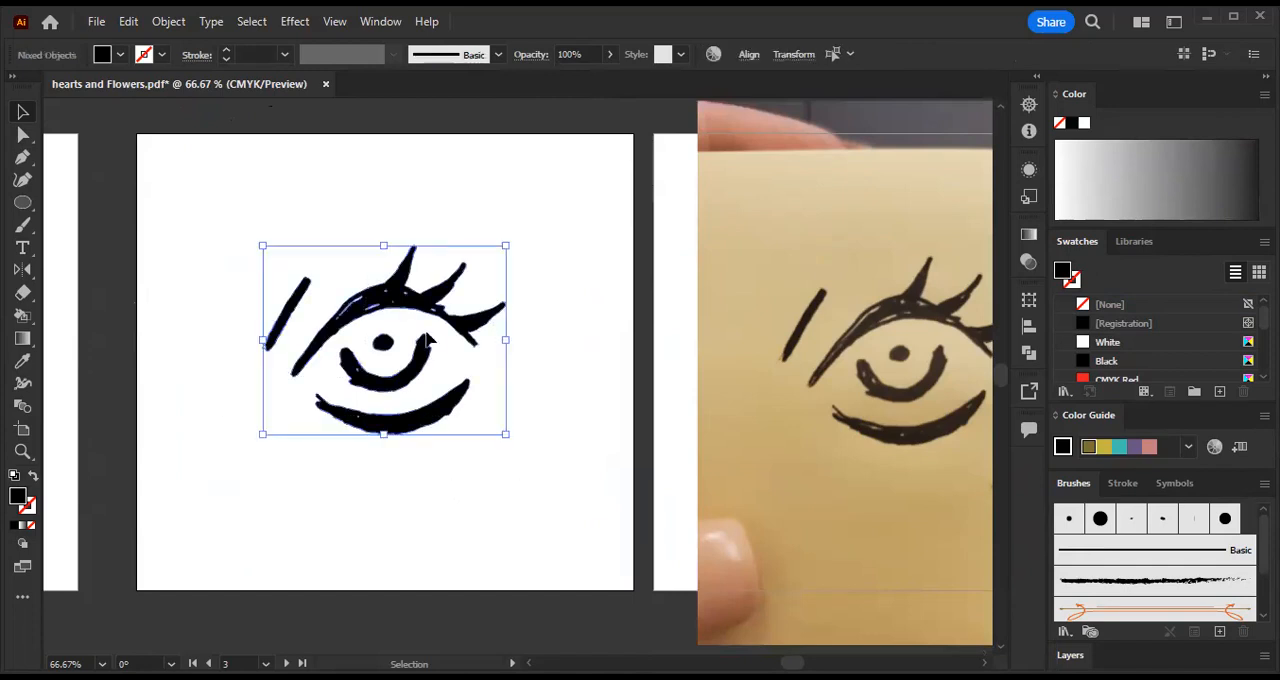
pyautogui.moveTo(412, 296)
pyautogui.mouseDown()
pyautogui.moveTo(420, 316)
pyautogui.moveTo(413, 306)
pyautogui.mouseUp()
pyautogui.click(559, 250)
pyautogui.hotkey('ctrl', '-')
pyautogui.hotkey('ctrl', '+')
pyautogui.hotkey('ctrl', '+')
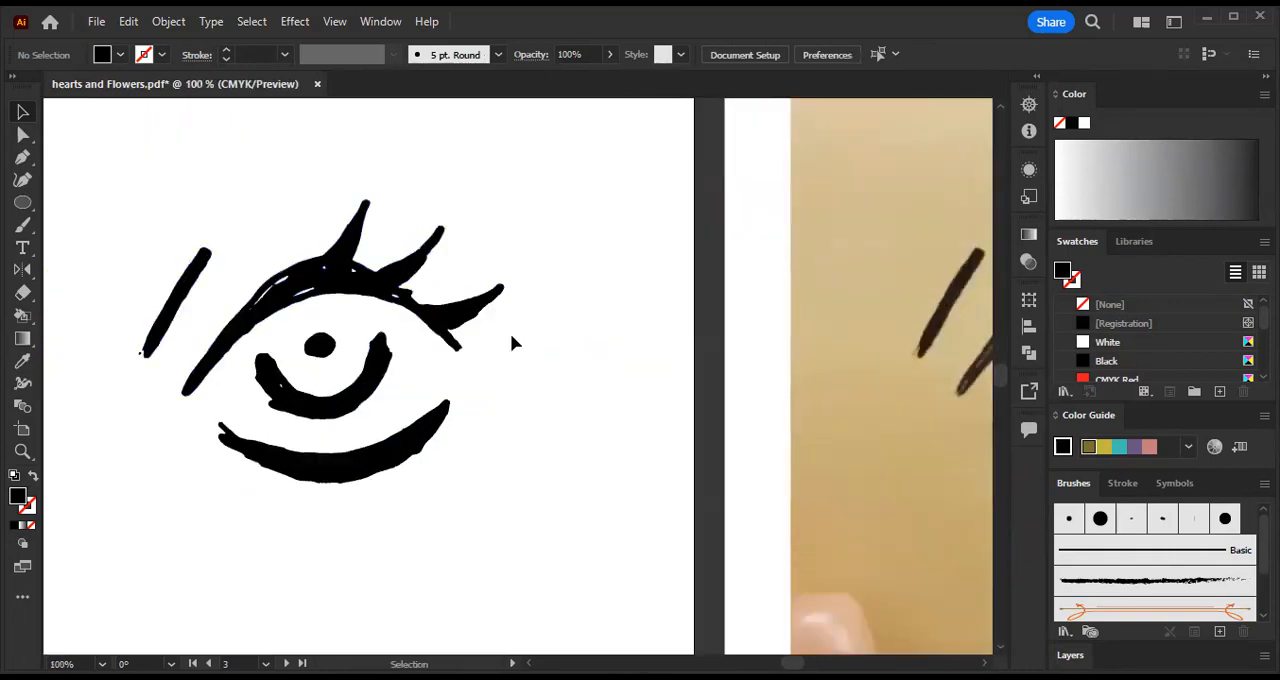
pyautogui.hotkey('ctrl', '-')
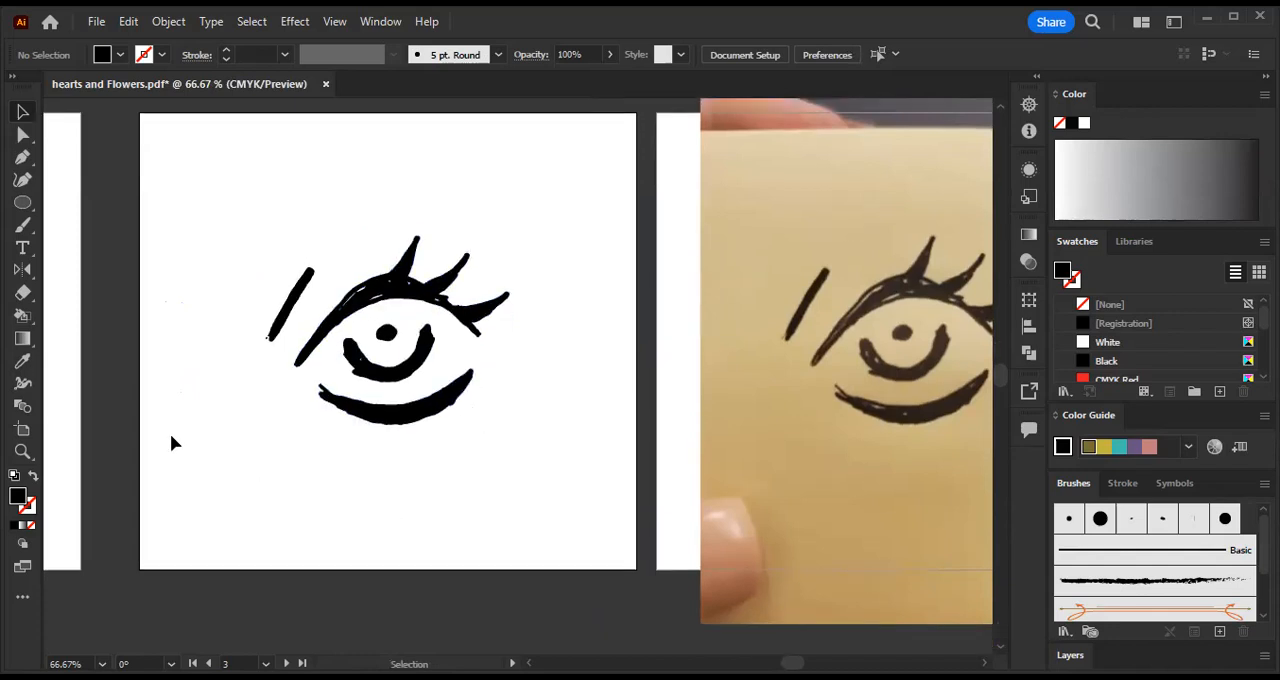
pyautogui.scroll(2, 398, 420)
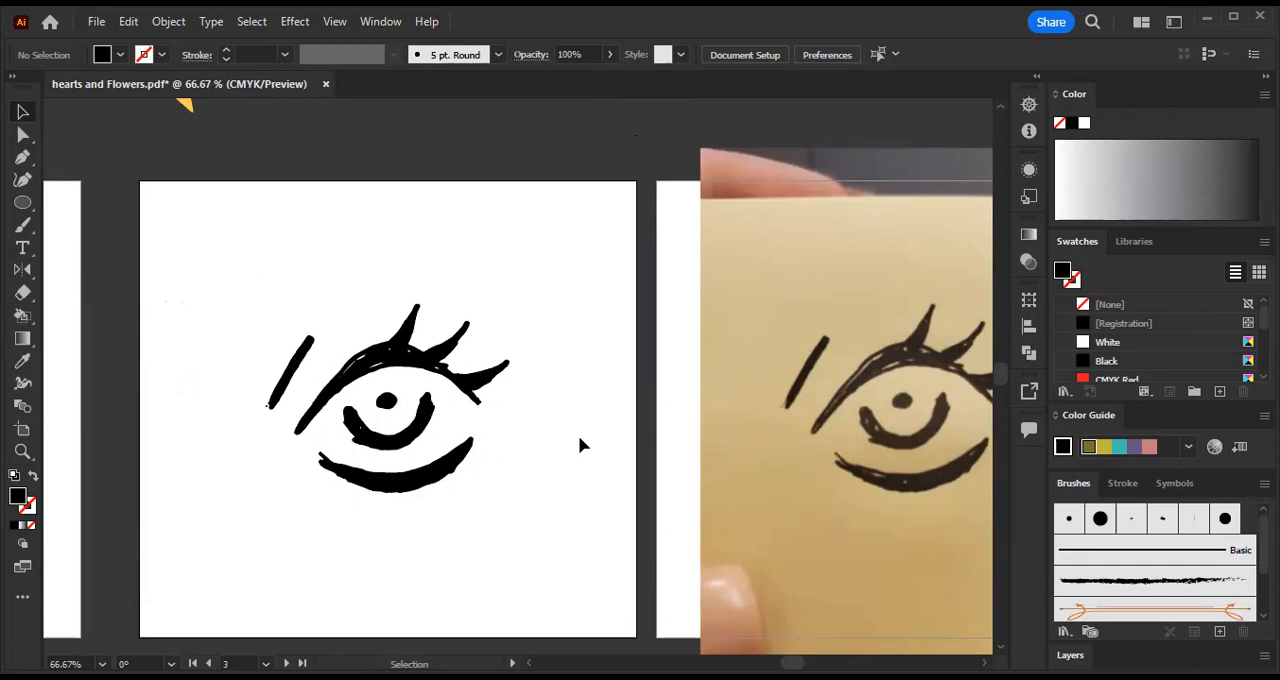
pyautogui.scroll(-1, 400, 380)
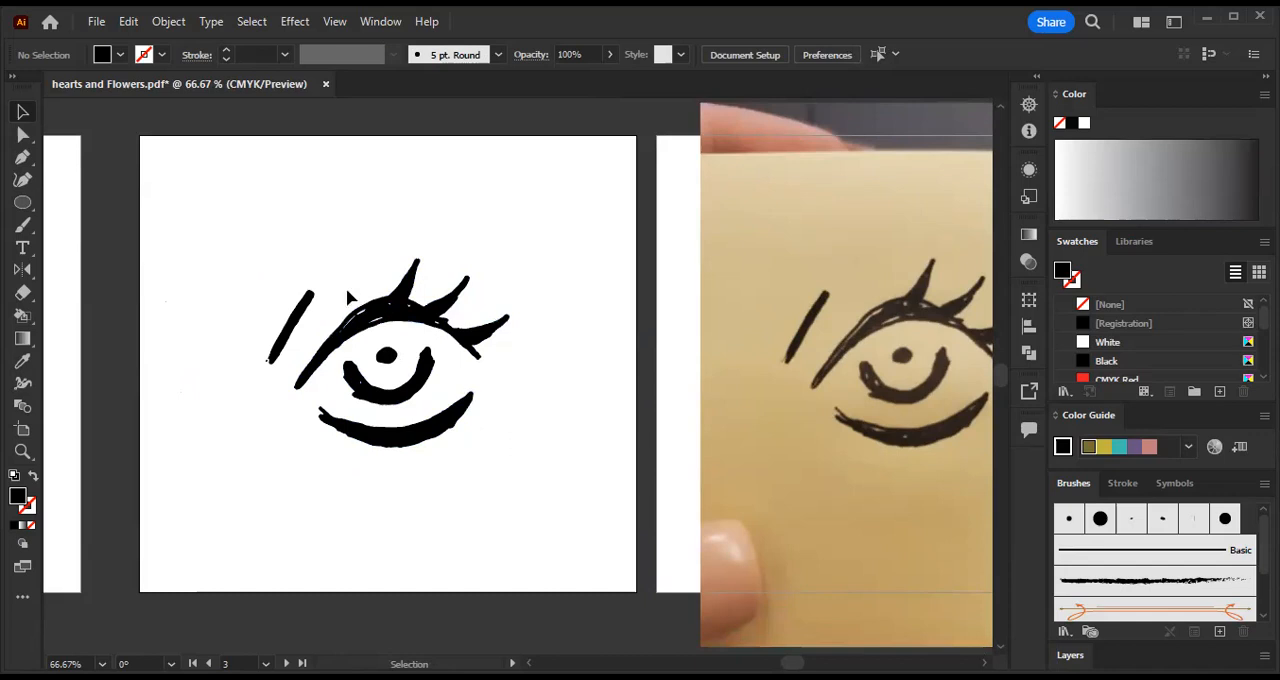
# - Lower the opacity of the original eye photo to 38%
pyautogui.moveTo(610, 323); pyautogui.dragTo(307, 292)
pyautogui.click(632, 207)
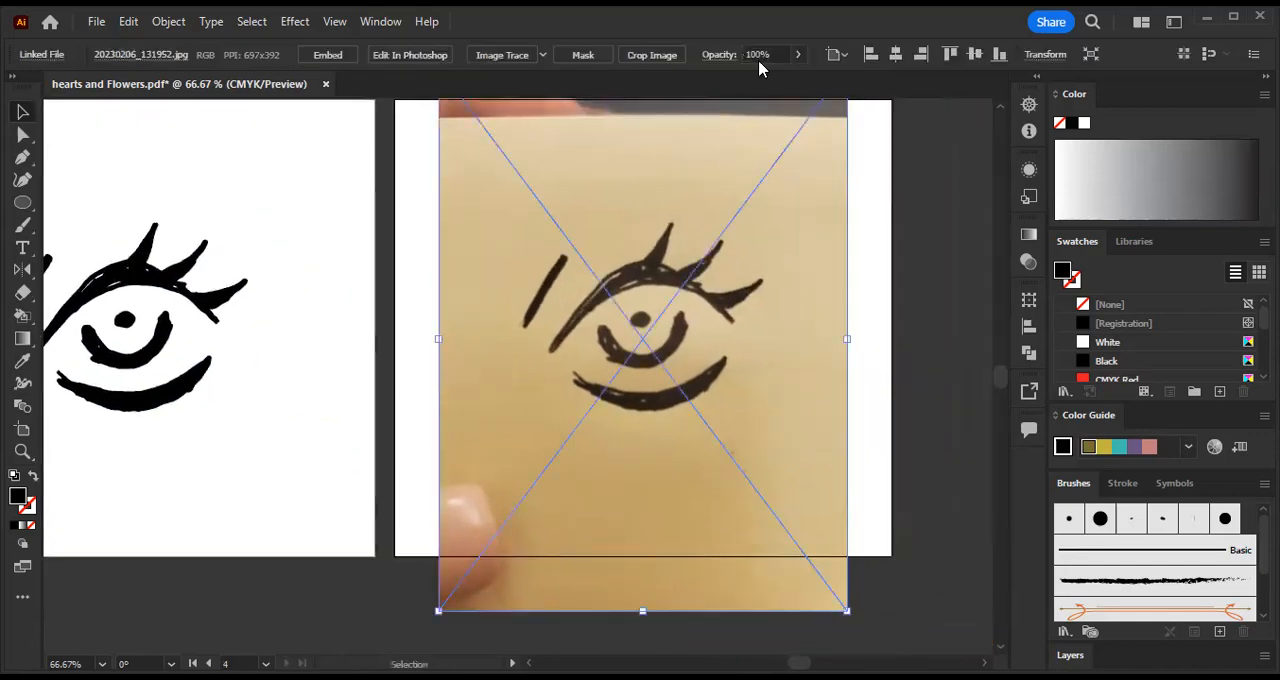
pyautogui.click(908, 234)
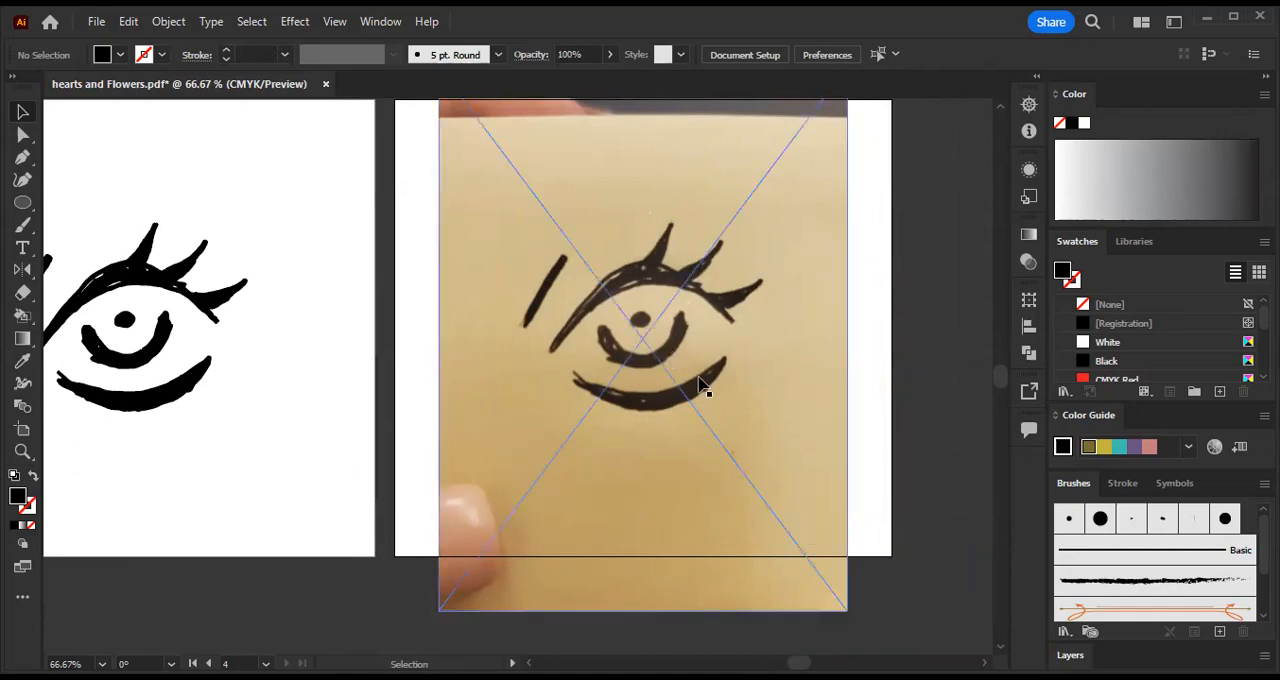
pyautogui.click(640, 174)
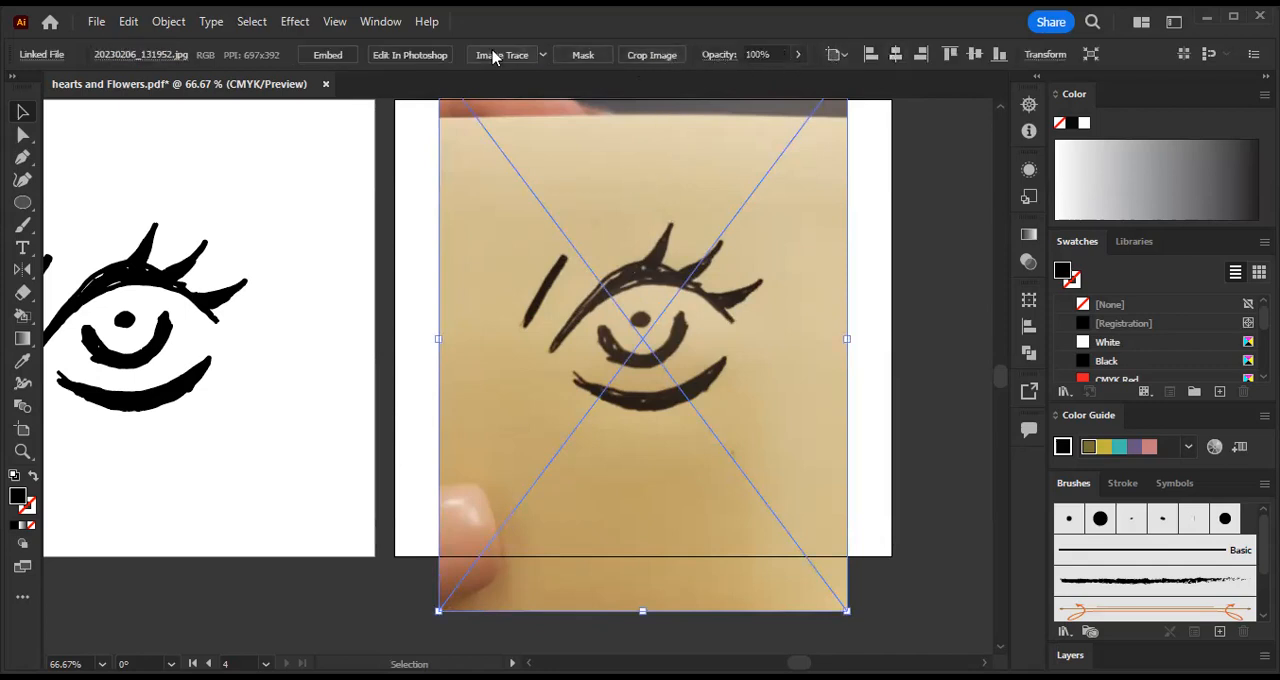
pyautogui.click(797, 62)
pyautogui.click(757, 78)
pyautogui.moveTo(756, 82); pyautogui.dragTo(752, 83)
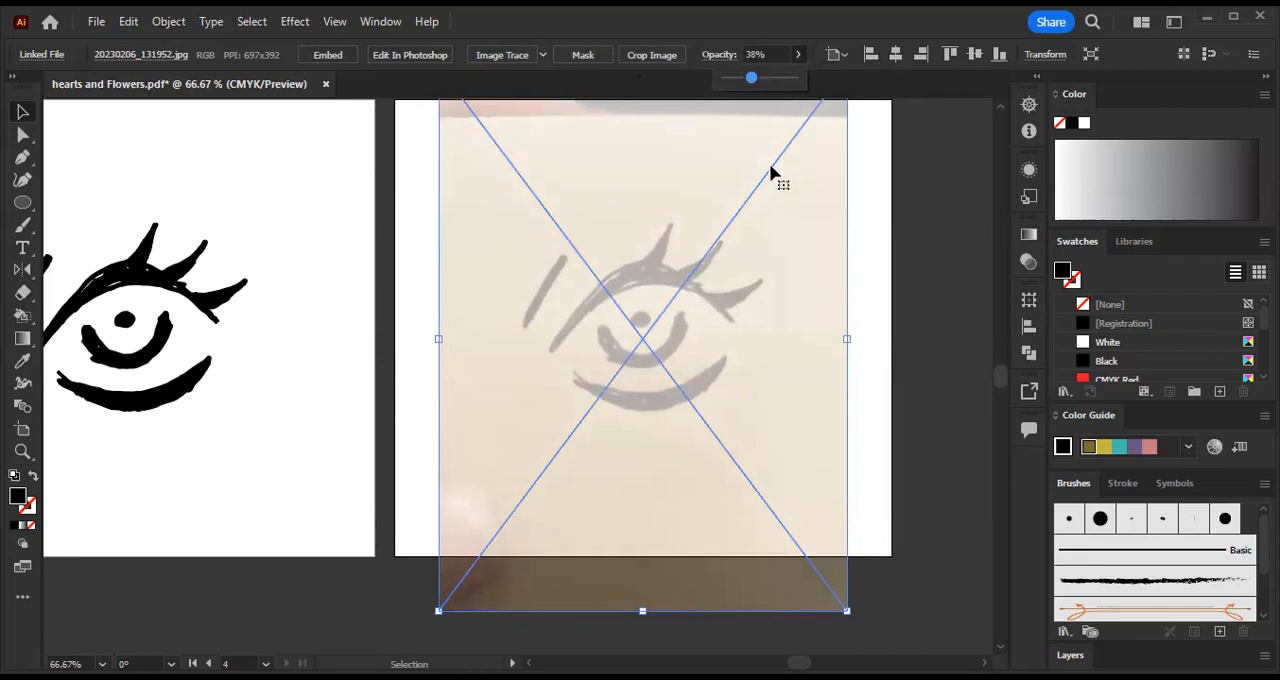
# - Lock the faded eye photo so it stays fixed as a tracing template
pyautogui.rightClick(595, 210)
pyautogui.click(400, 200)
pyautogui.click(643, 243)
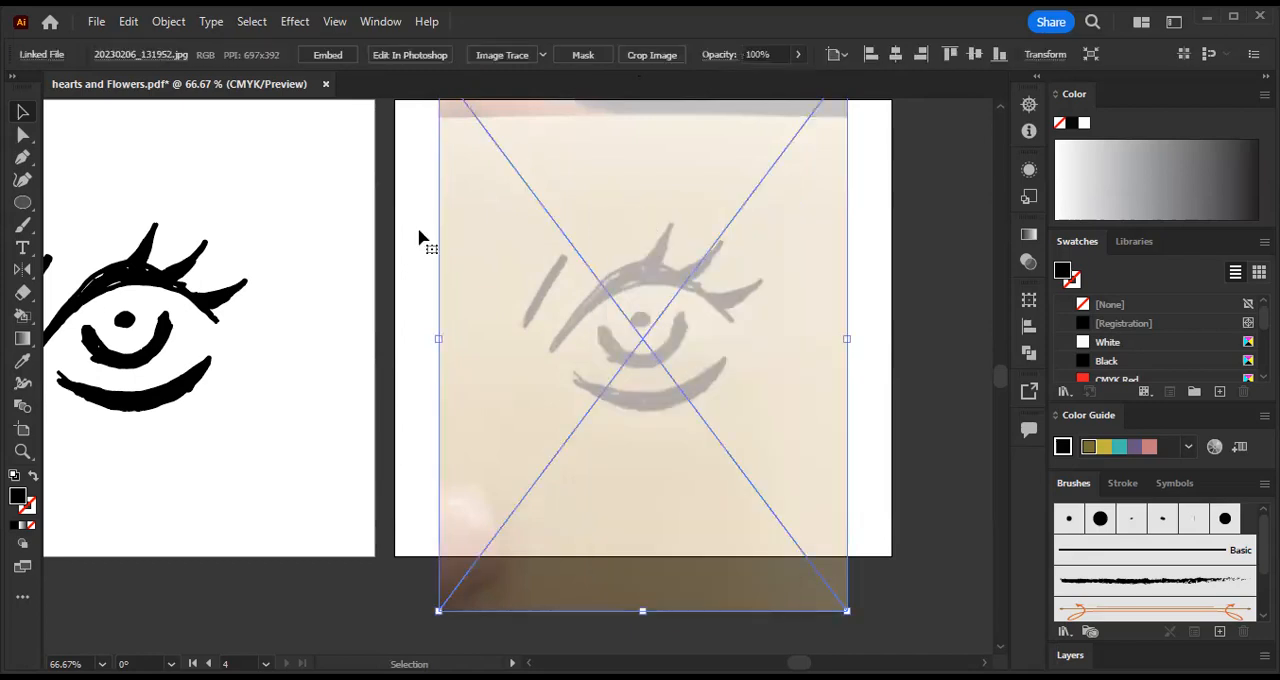
pyautogui.click(166, 21)
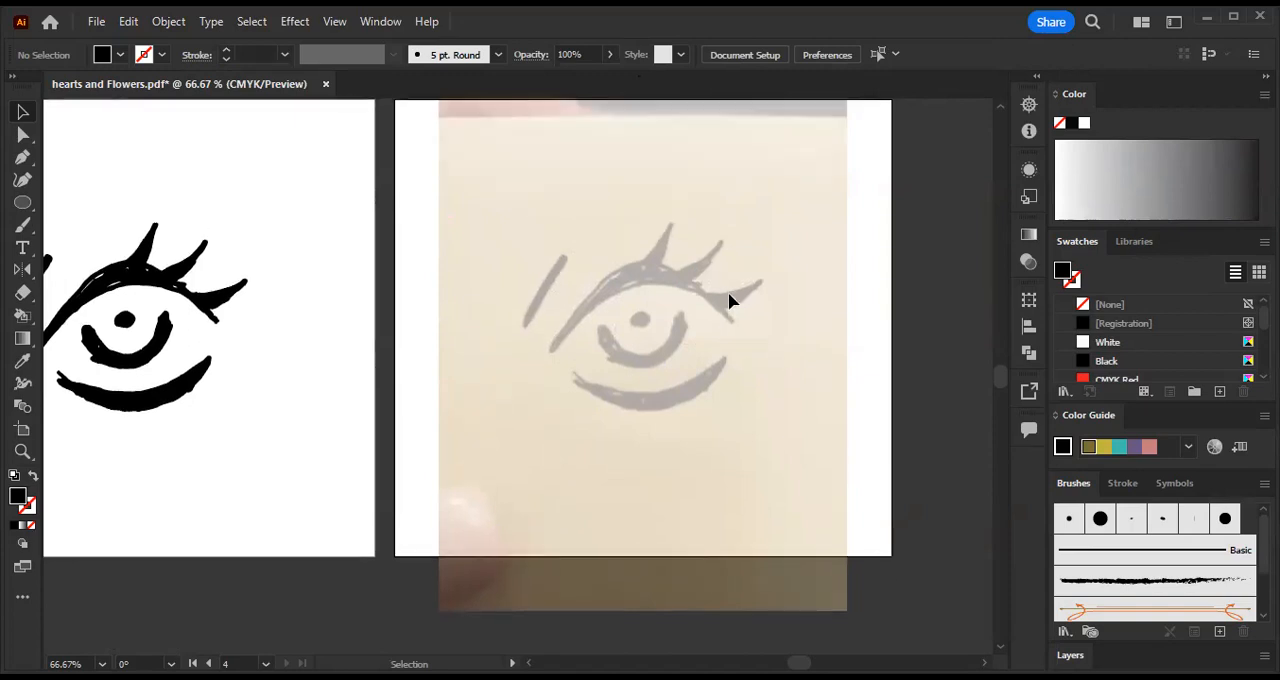
# - Draw the upper eyelid with the Pen tool as a three-point curve from the inner corner over the peak to the outer corner
pyautogui.hotkey('ctrl', '+')
pyautogui.hotkey('ctrl', '+')
pyautogui.moveTo(796, 247); pyautogui.dragTo(546, 366)
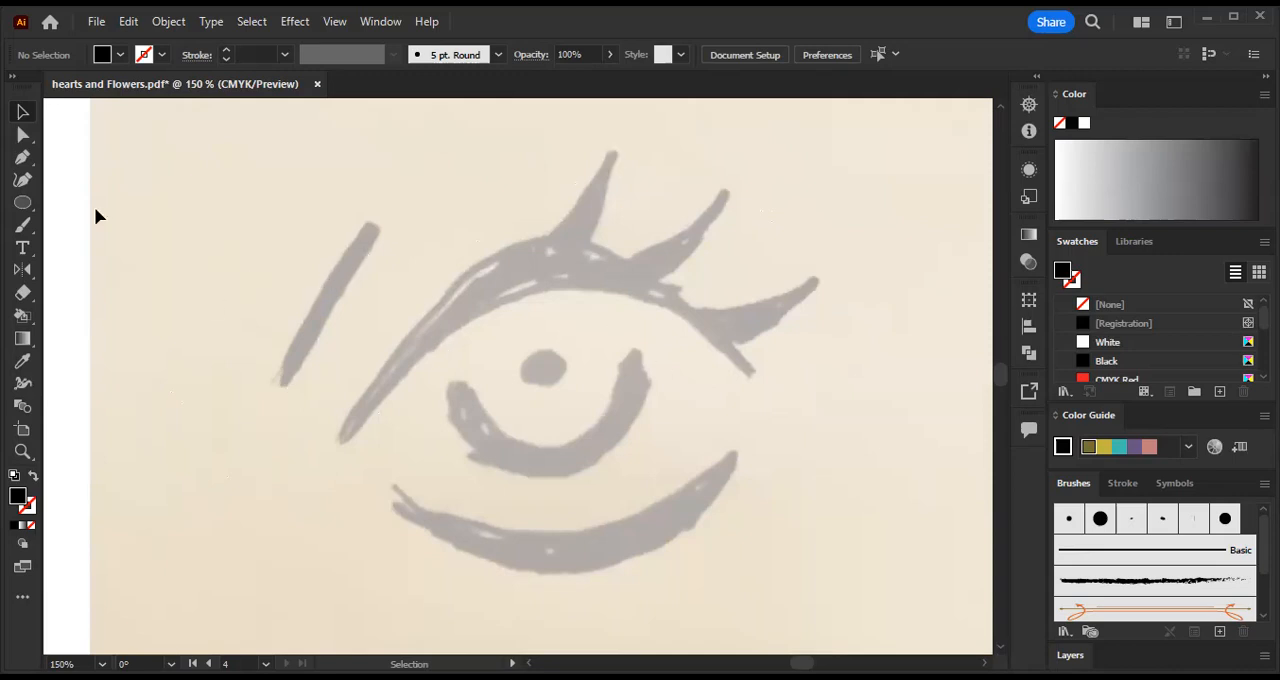
pyautogui.click(24, 162)
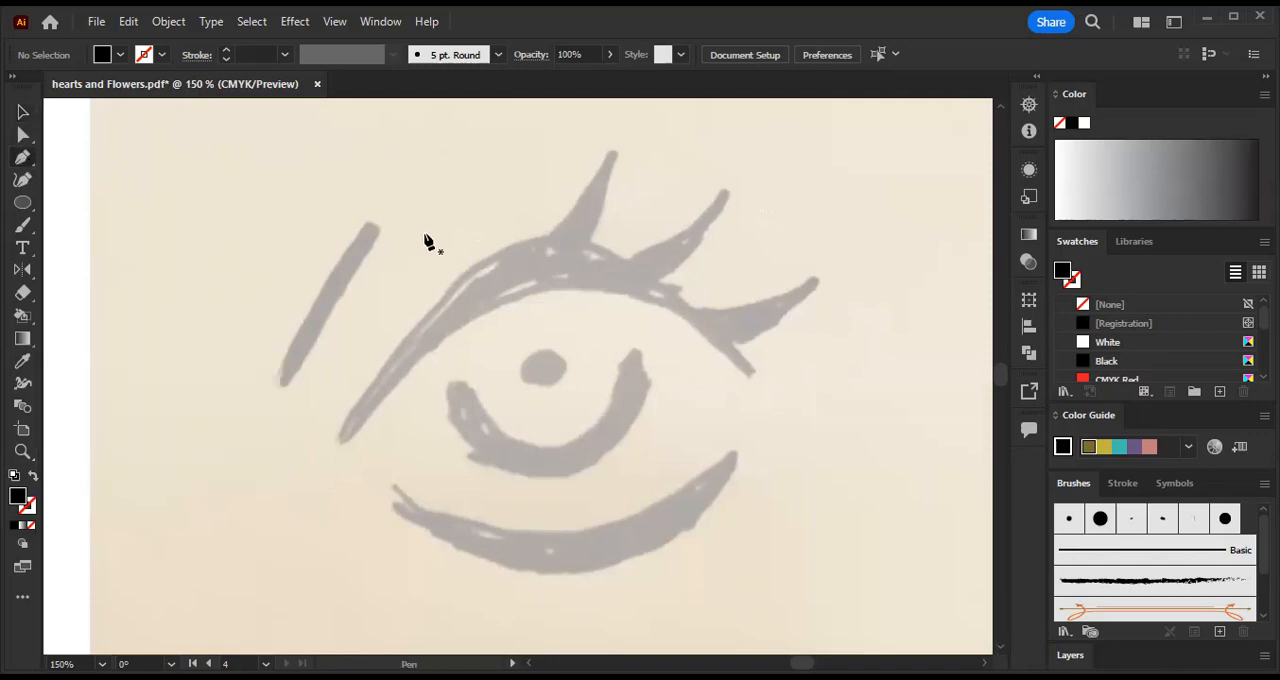
pyautogui.click(339, 441)
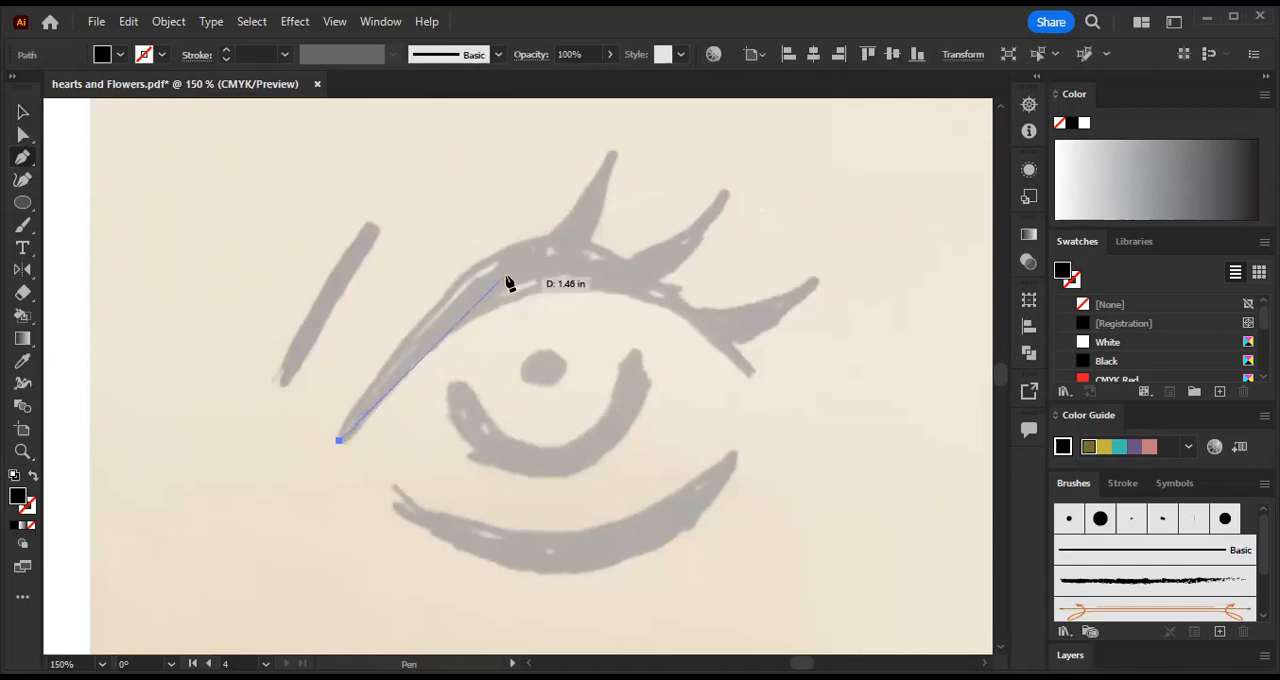
pyautogui.moveTo(556, 262); pyautogui.dragTo(703, 244)
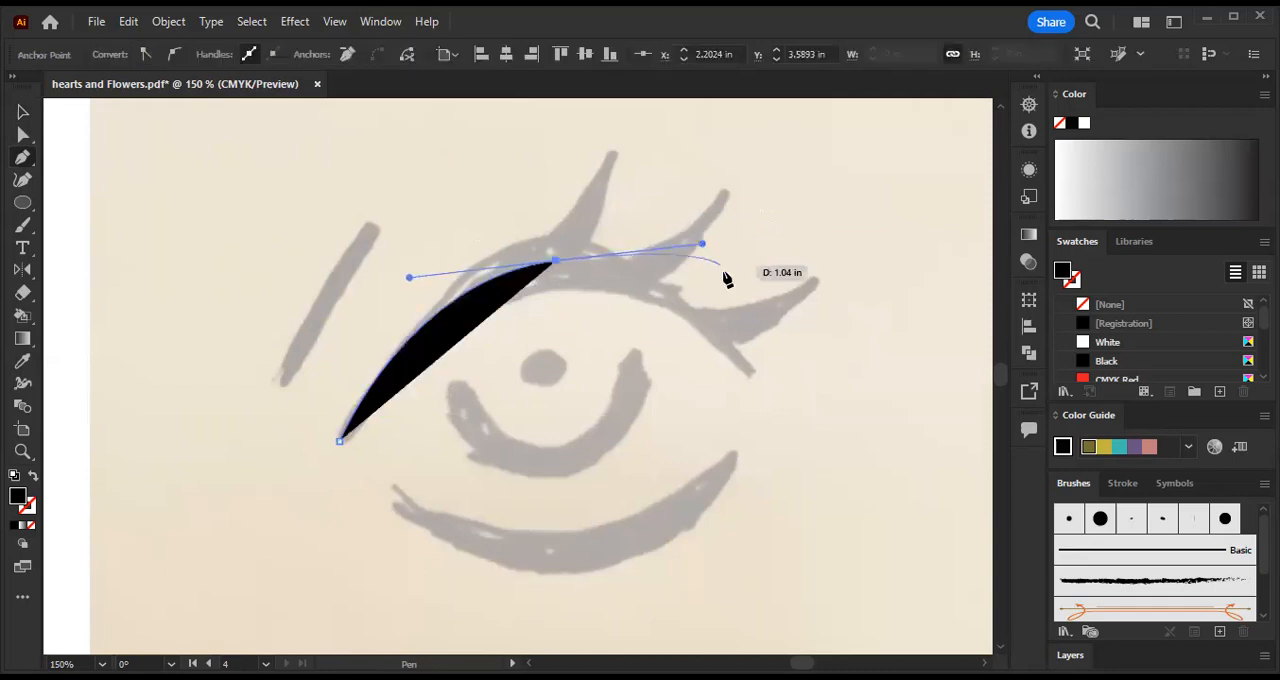
pyautogui.click(758, 385)
# - Swap fill and stroke so the eyelid curve is an unfilled black line, and finish the open path
pyautogui.moveTo(759, 386); pyautogui.dragTo(31, 480)
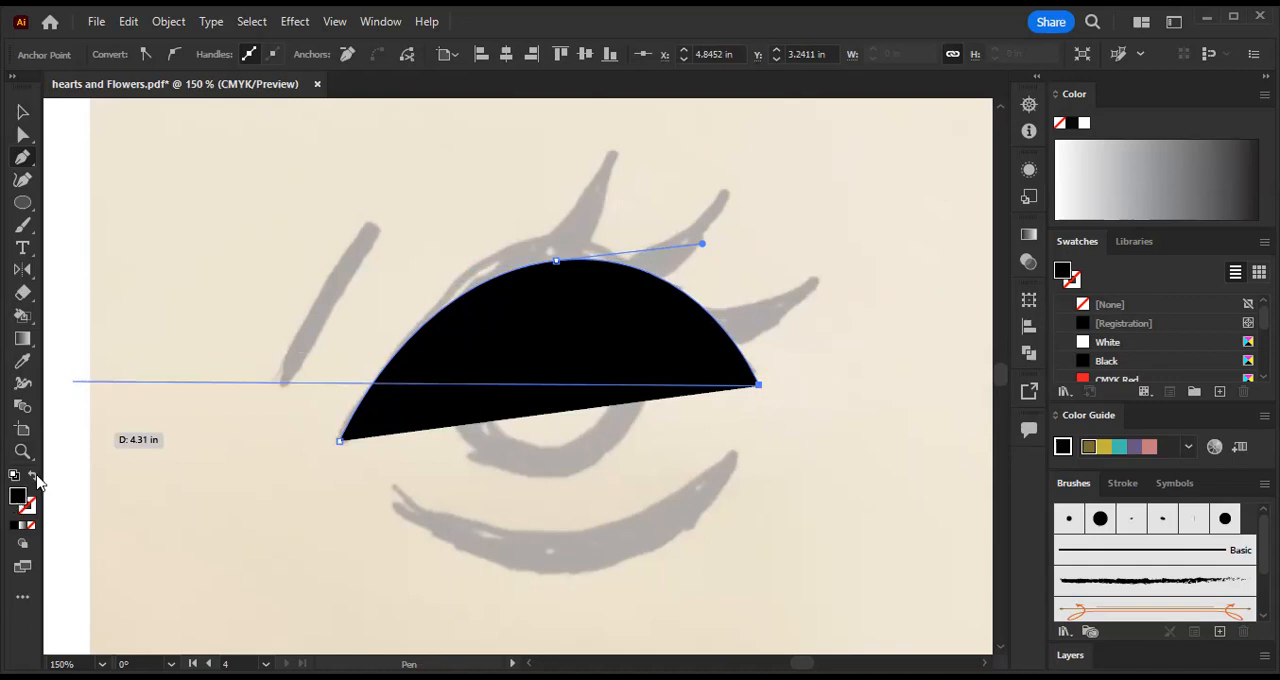
pyautogui.click(33, 478)
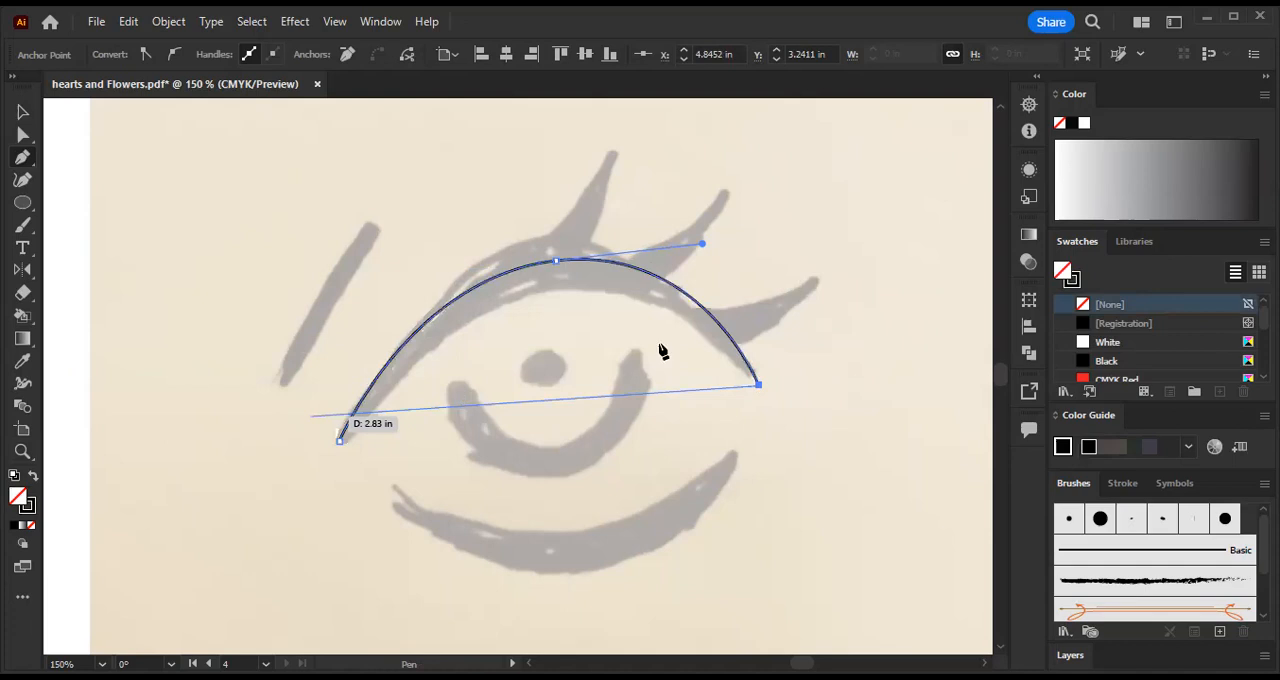
pyautogui.click(18, 116)
pyautogui.click(374, 206)
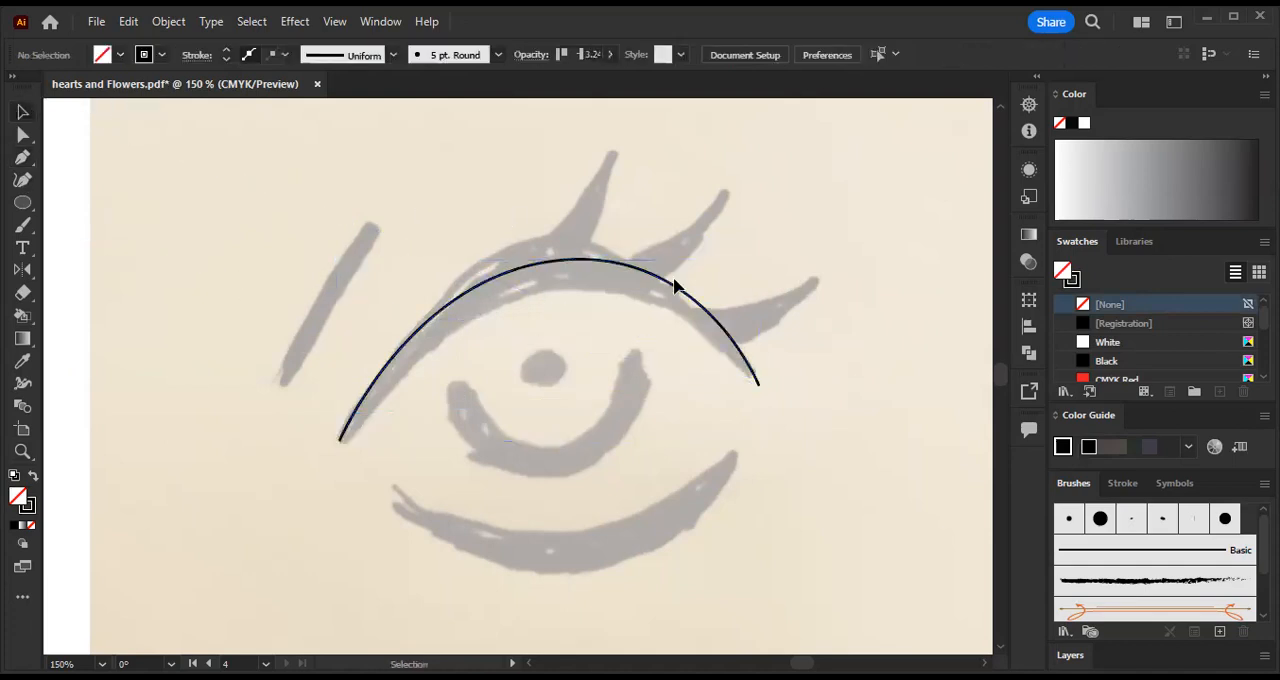
pyautogui.click(620, 265)
pyautogui.click(446, 230)
pyautogui.click(643, 277)
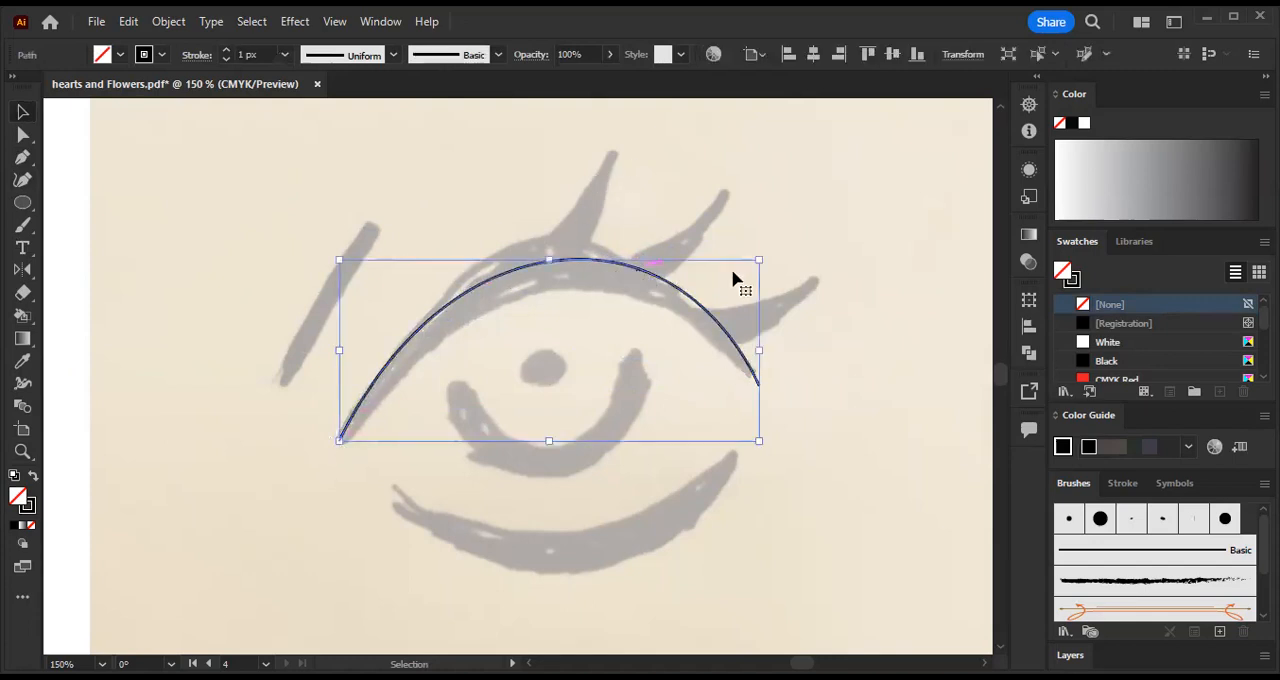
pyautogui.click(697, 231)
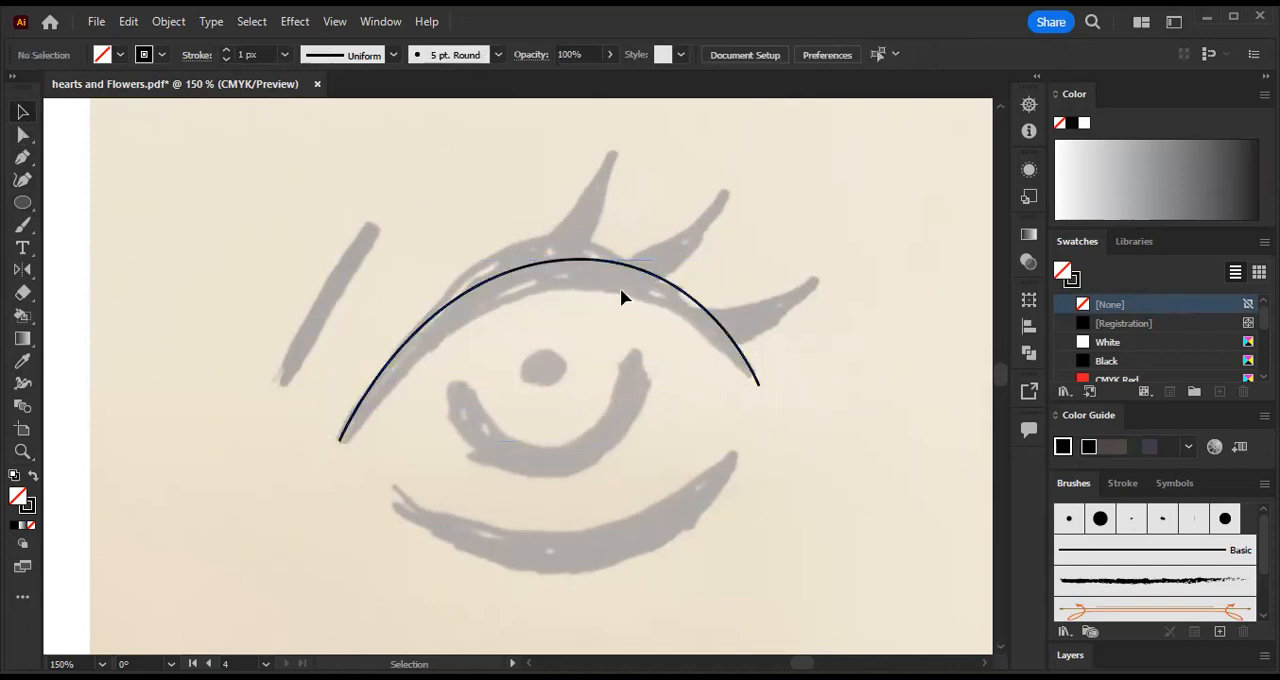
# - Shorten the outer direction handle of the eyelid curve's middle anchor point to follow the sketch more closely
pyautogui.hotkey('ctrl', '=')
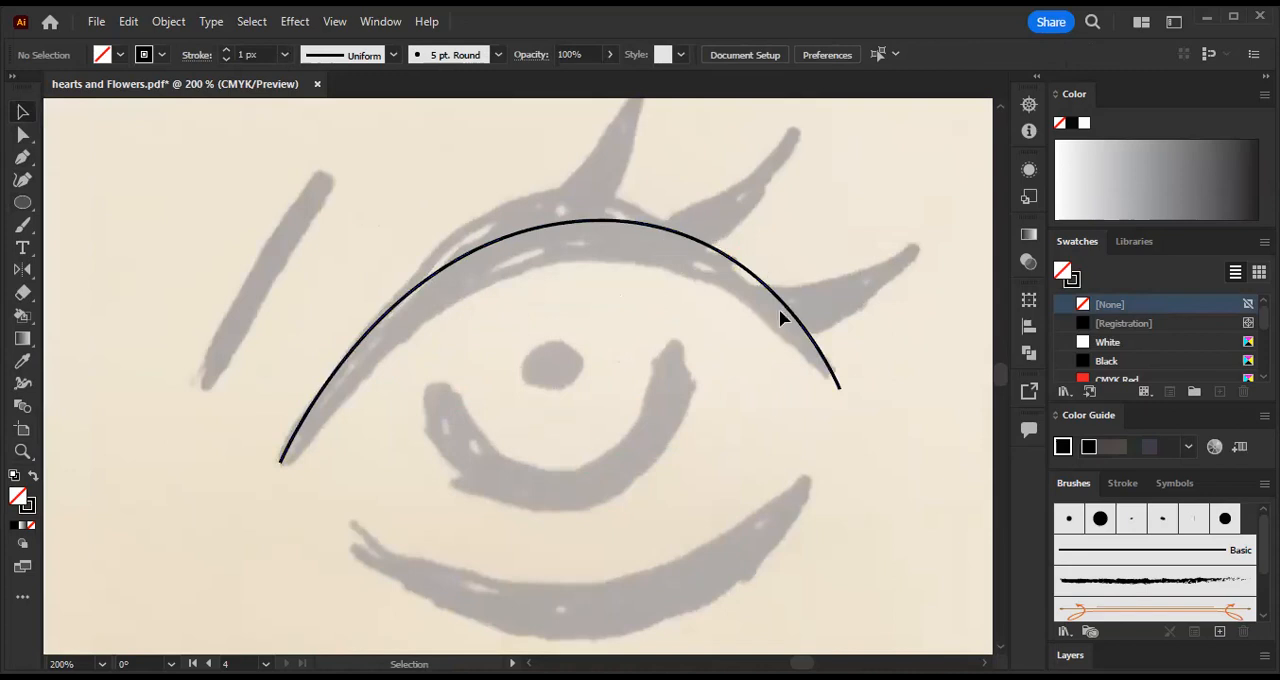
pyautogui.click(23, 134)
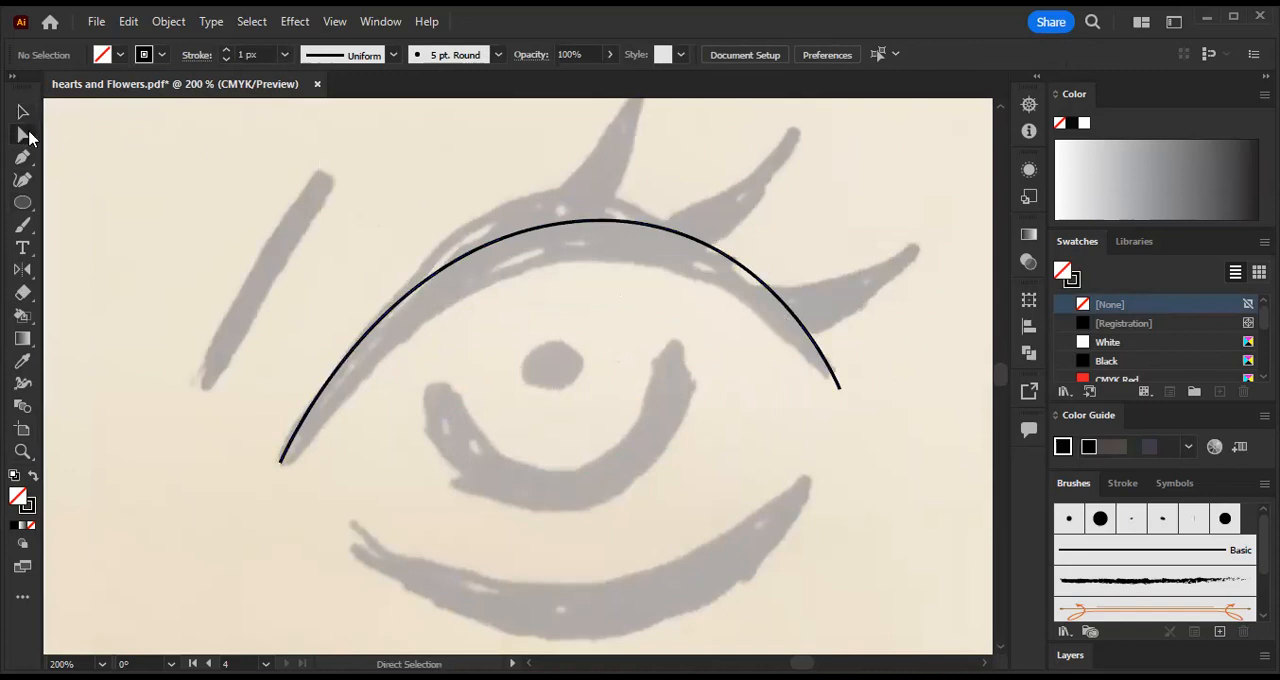
pyautogui.click(762, 287)
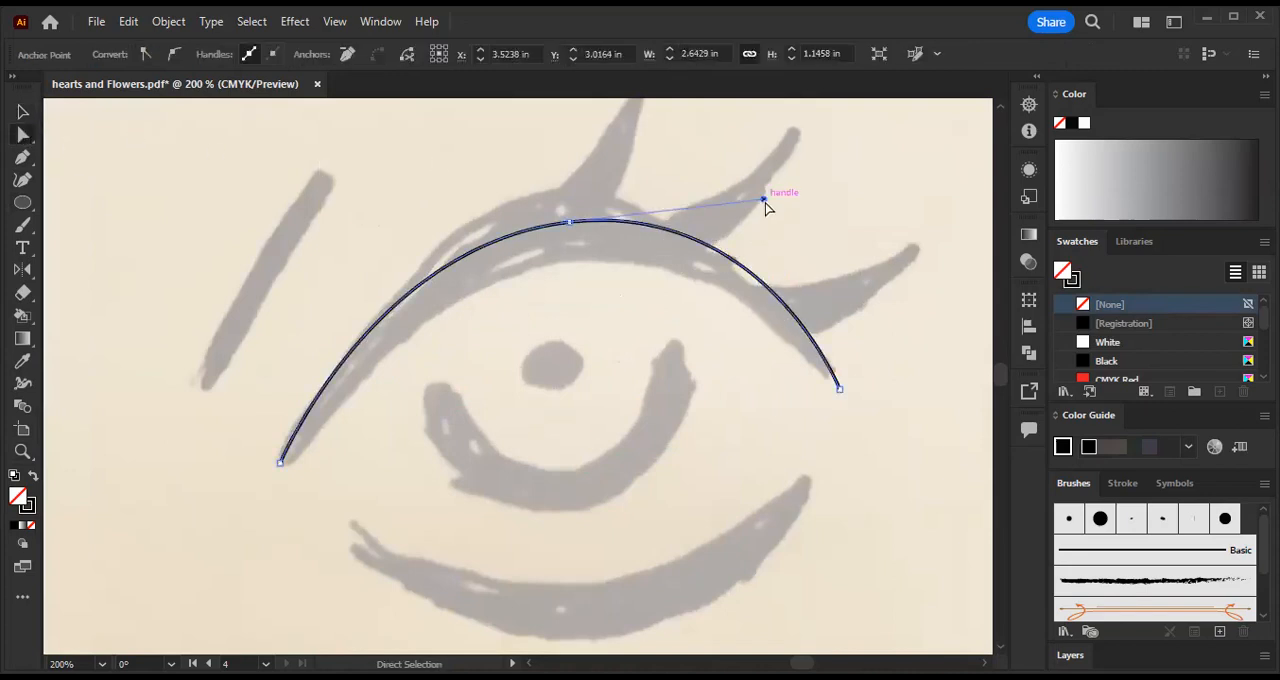
pyautogui.moveTo(765, 198); pyautogui.dragTo(713, 206)
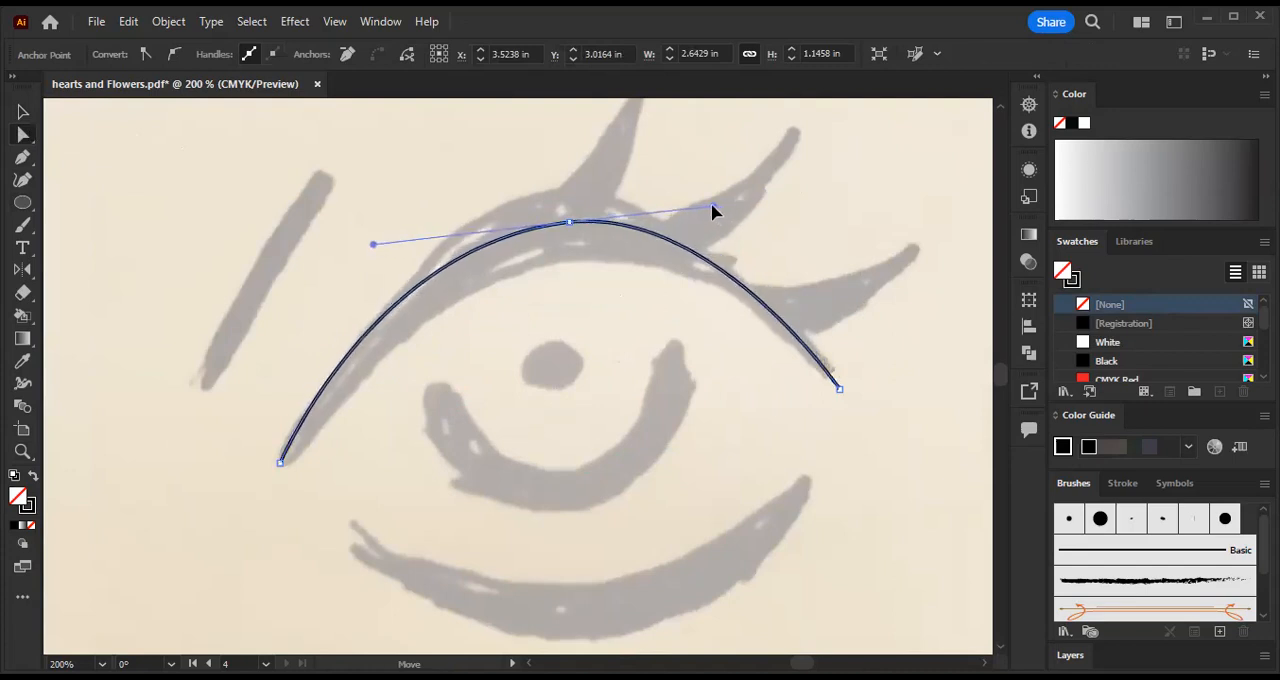
pyautogui.click(714, 305)
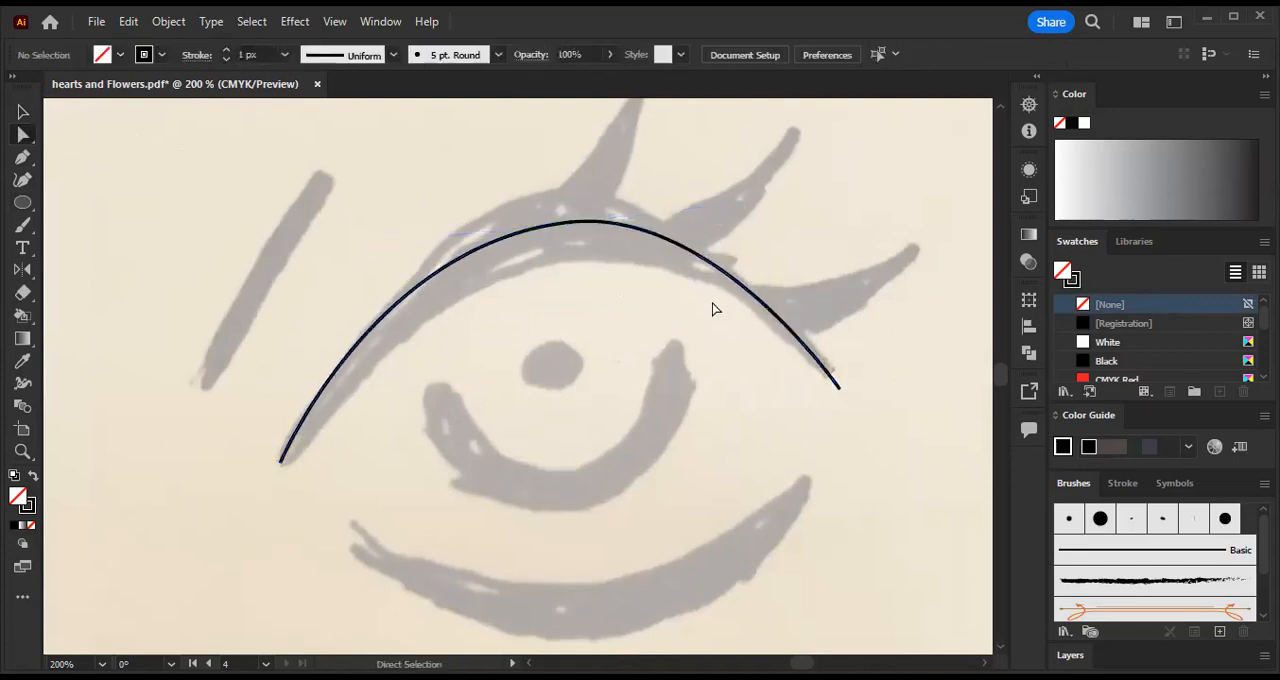
# - Widen the eyelid stroke near its peak with the Width tool to about 0.34 in, tapering to both ends
pyautogui.scroll(2, 714, 305)
pyautogui.moveTo(830, 255); pyautogui.dragTo(777, 253)
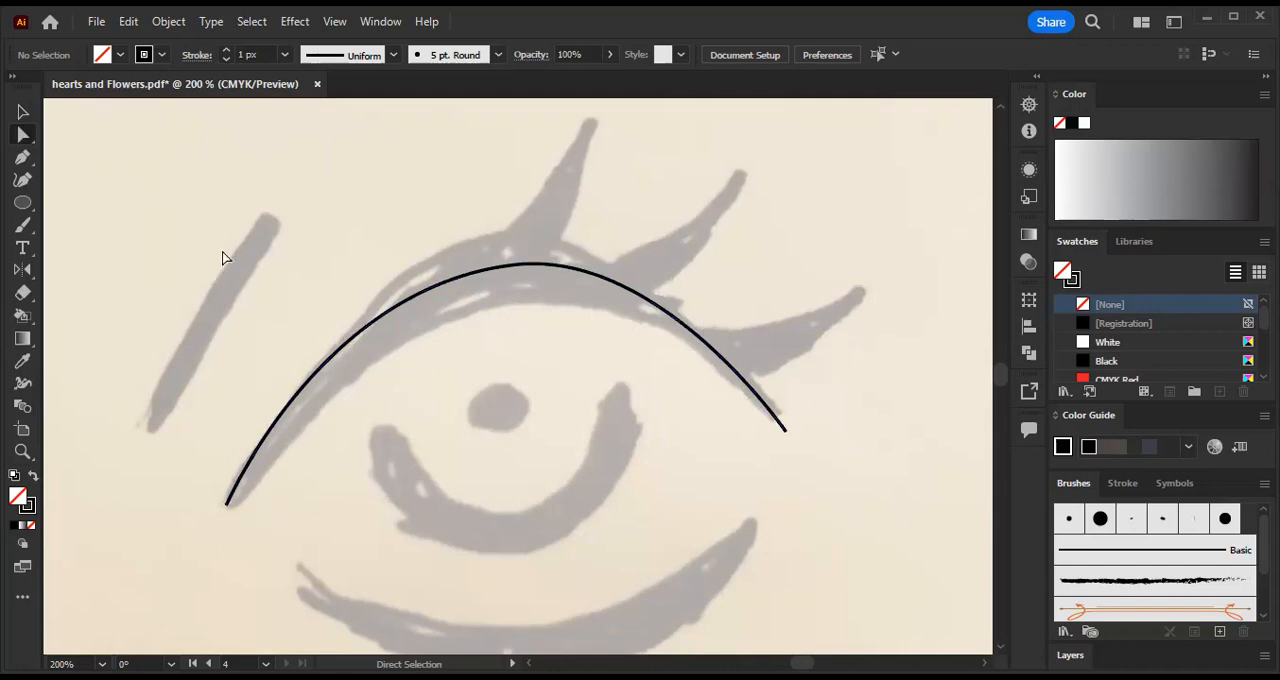
pyautogui.click(24, 385)
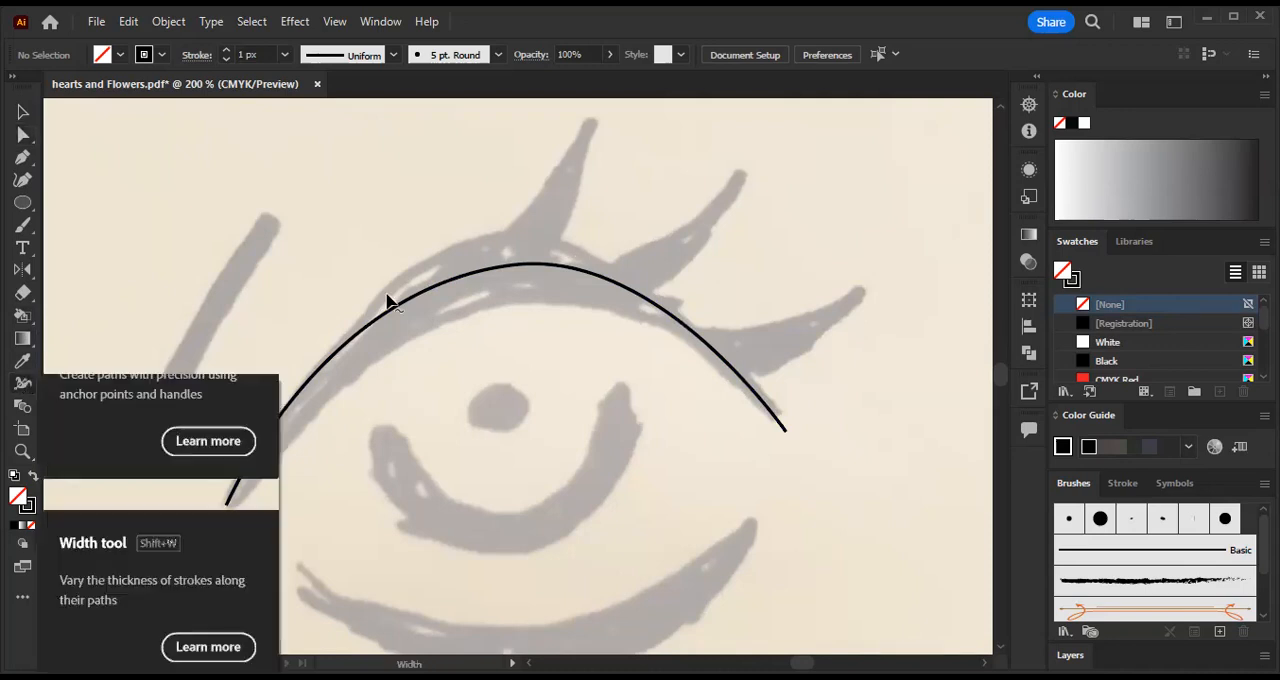
pyautogui.moveTo(495, 265); pyautogui.dragTo(493, 233)
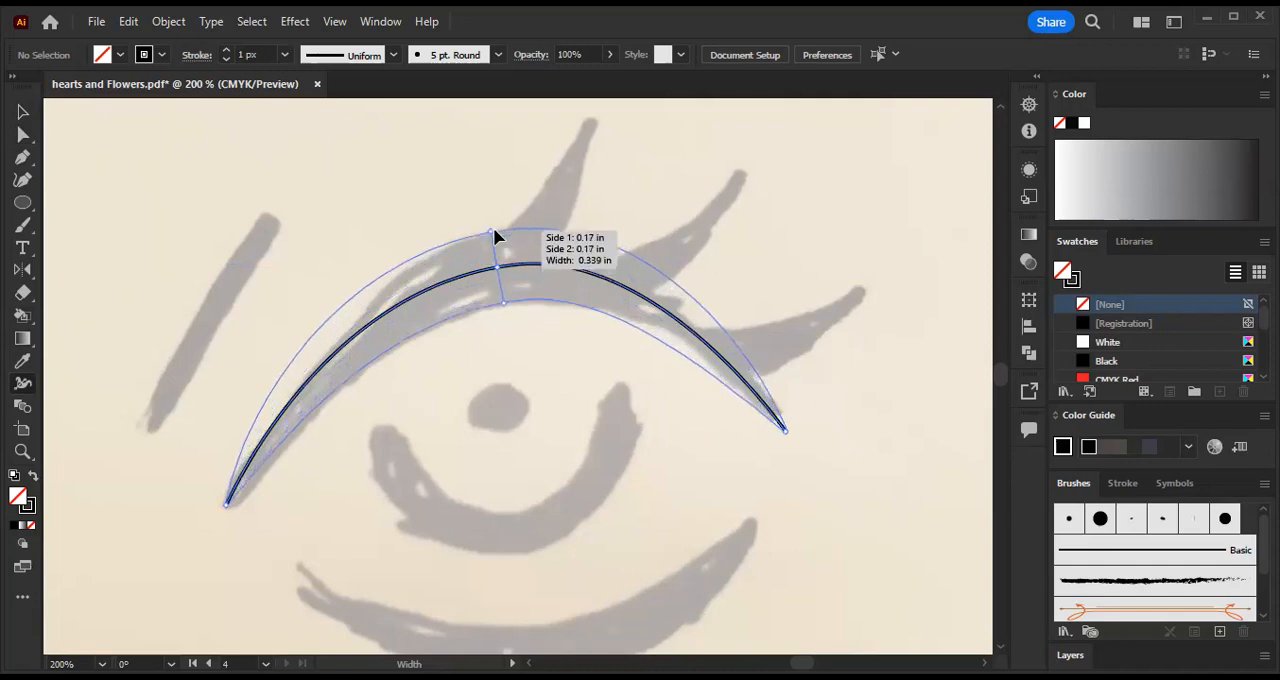
pyautogui.moveTo(495, 235); pyautogui.dragTo(497, 234)
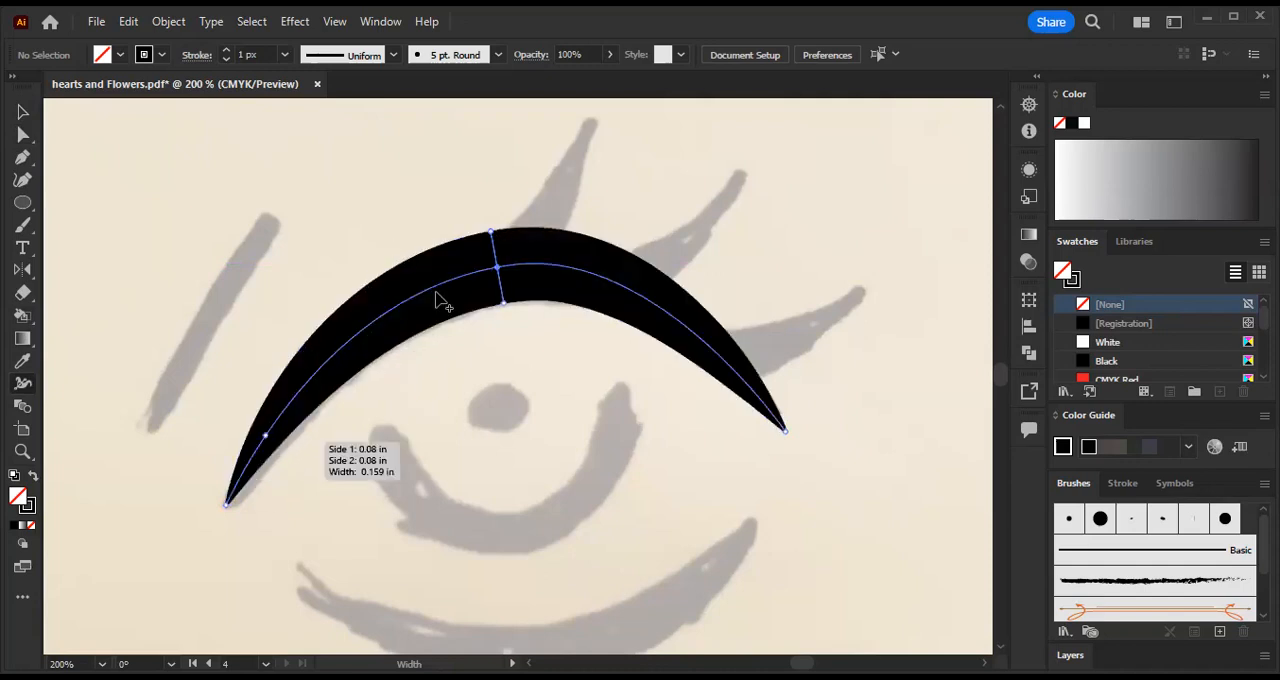
pyautogui.scroll(-2, 371, 423)
pyautogui.scroll(3, 376, 414)
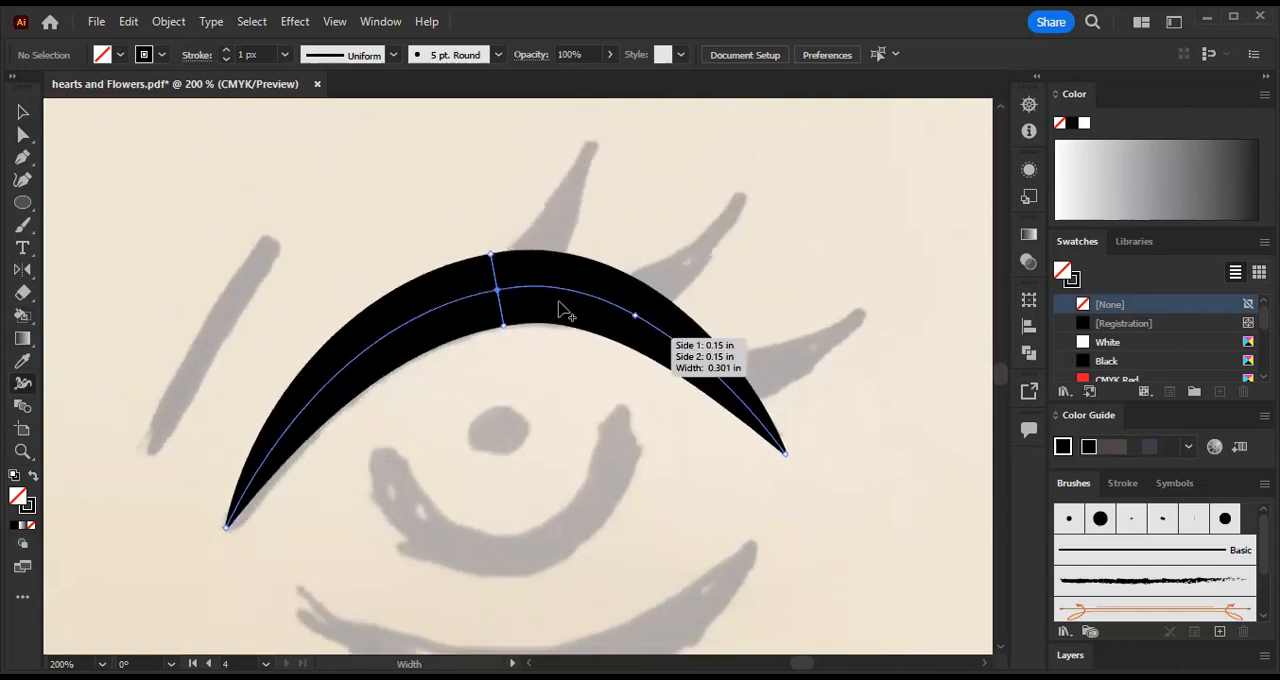
# - Move the middle anchor point of the thickened eyelid stroke slightly left and down to match the sketch
pyautogui.click(23, 134)
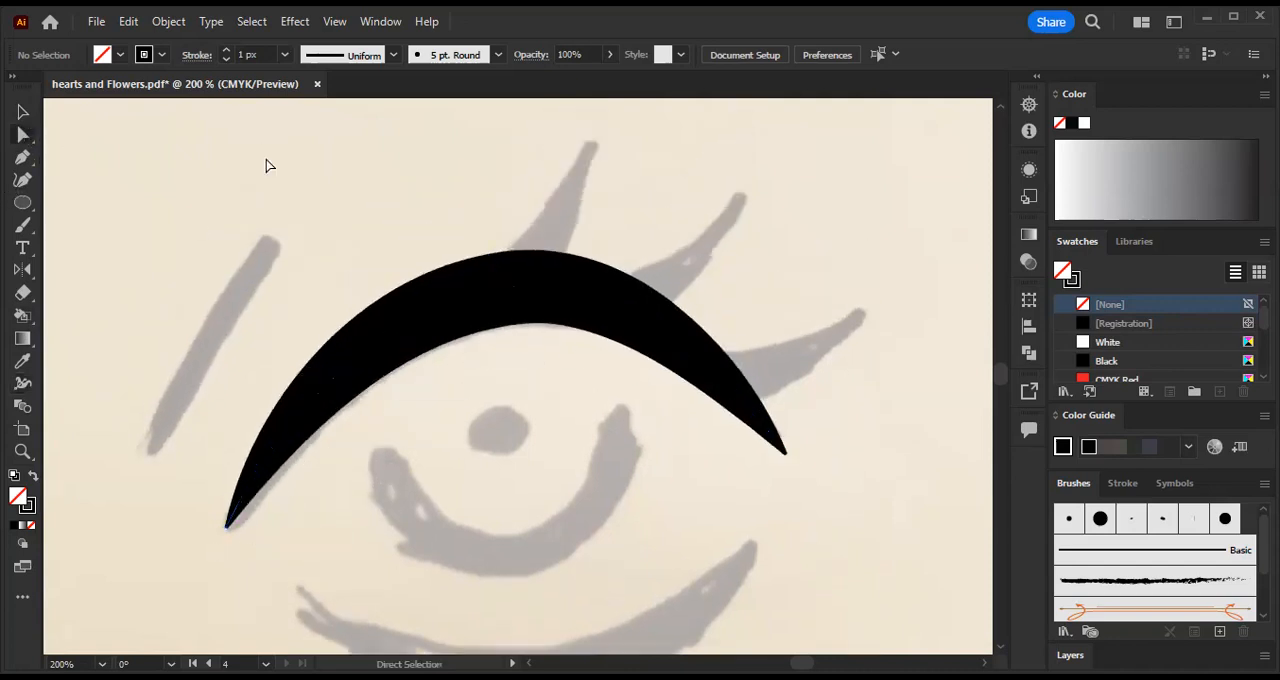
pyautogui.click(319, 382)
pyautogui.click(301, 252)
pyautogui.click(510, 310)
pyautogui.moveTo(516, 291)
pyautogui.mouseDown()
pyautogui.moveTo(515, 305)
pyautogui.moveTo(509, 294)
pyautogui.mouseUp()
pyautogui.click(475, 224)
pyautogui.click(474, 234)
# - Draw an open three-point Pen curve through the middle of the faded lower lid, from one tip to the other
pyautogui.scroll(-3, 528, 340)
pyautogui.scroll(-1, 524, 386)
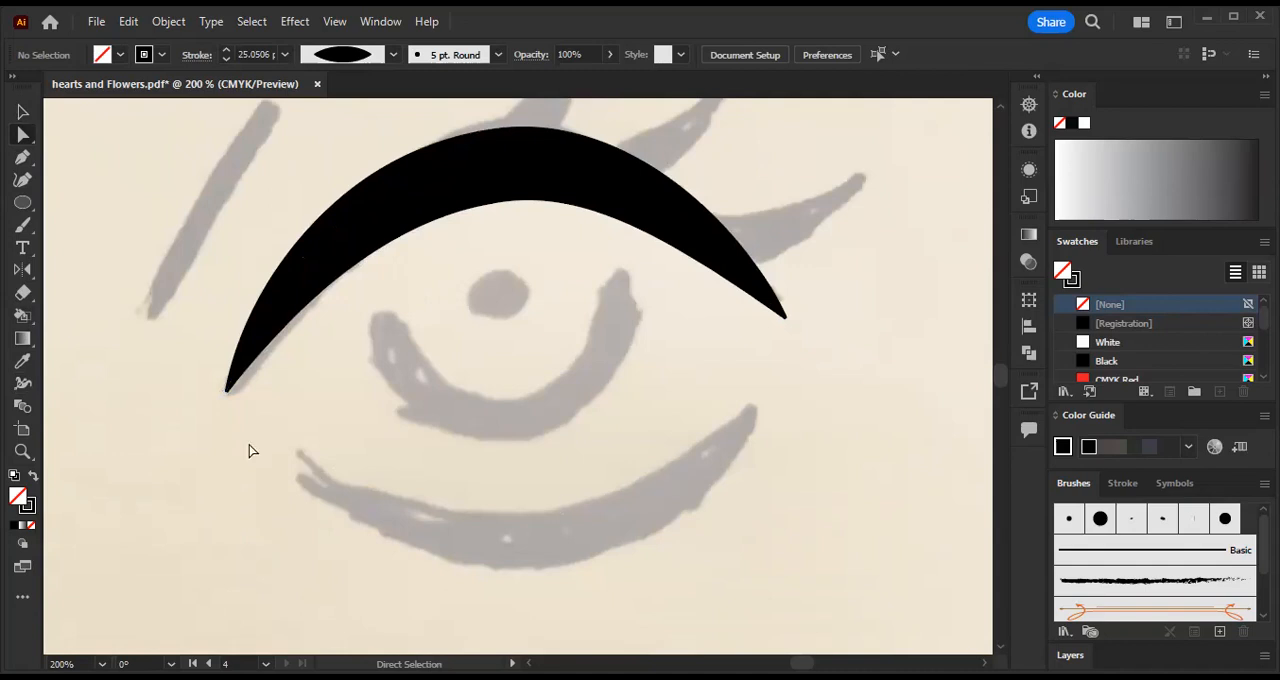
pyautogui.click(23, 158)
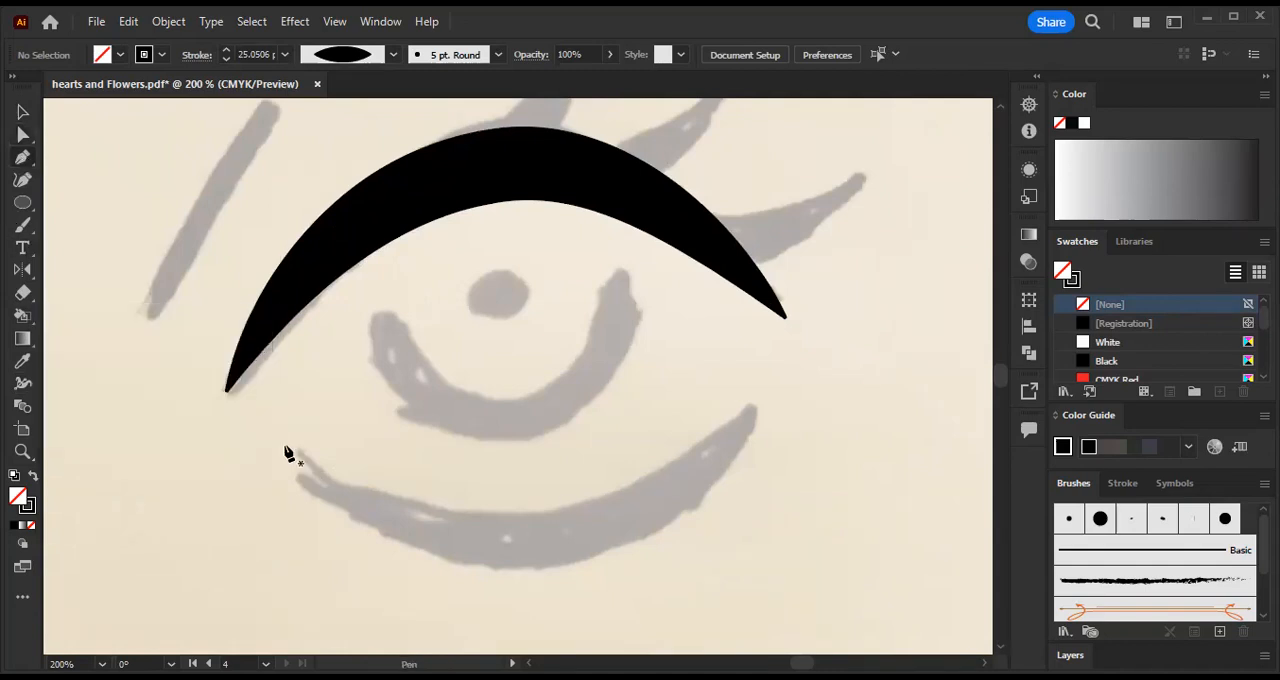
pyautogui.click(293, 470)
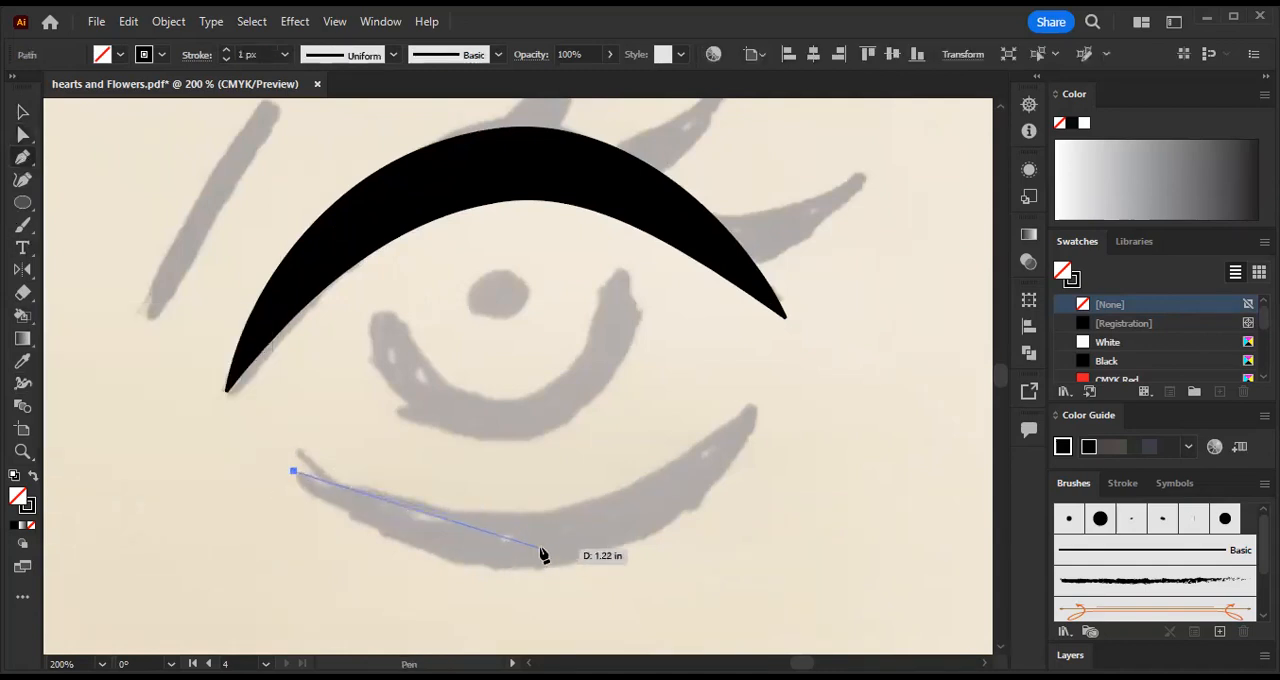
pyautogui.moveTo(533, 545); pyautogui.dragTo(645, 534)
pyautogui.click(756, 409)
pyautogui.moveTo(763, 405); pyautogui.dragTo(776, 381)
# - Lengthen the outer direction handle of the lower lid curve's middle anchor point to follow the sketch more closely
pyautogui.click(25, 134)
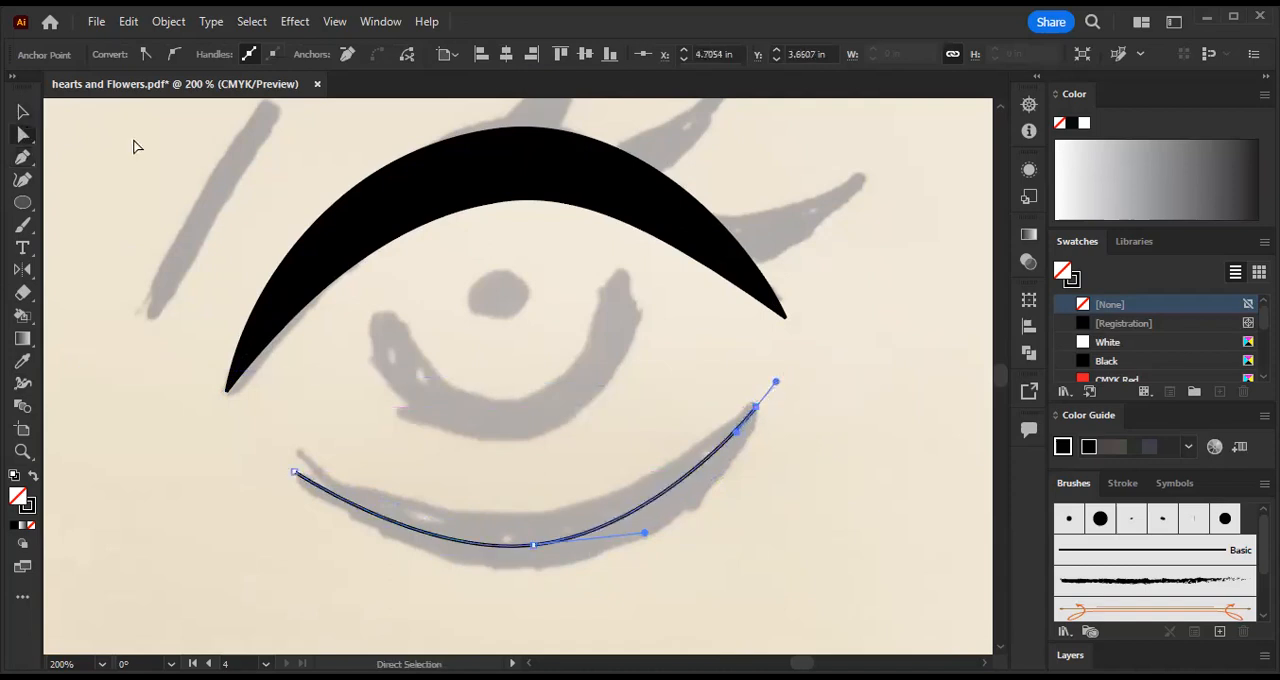
pyautogui.click(134, 146)
pyautogui.click(605, 536)
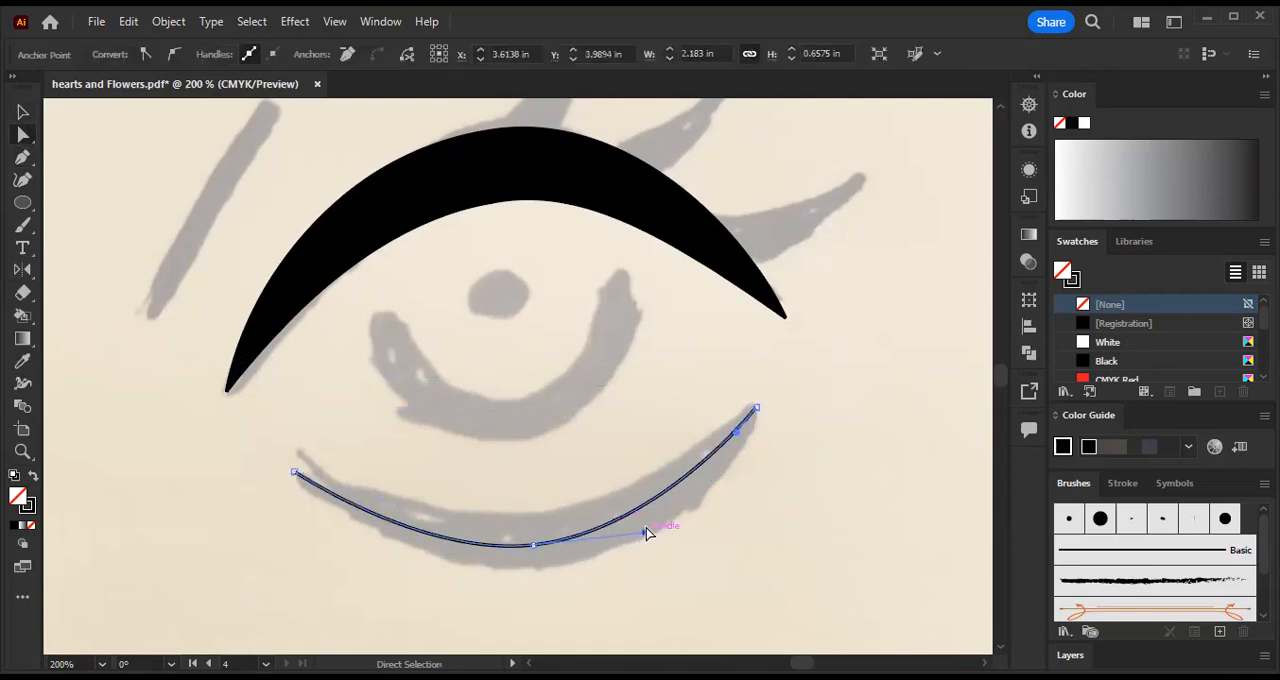
pyautogui.moveTo(645, 532); pyautogui.dragTo(677, 525)
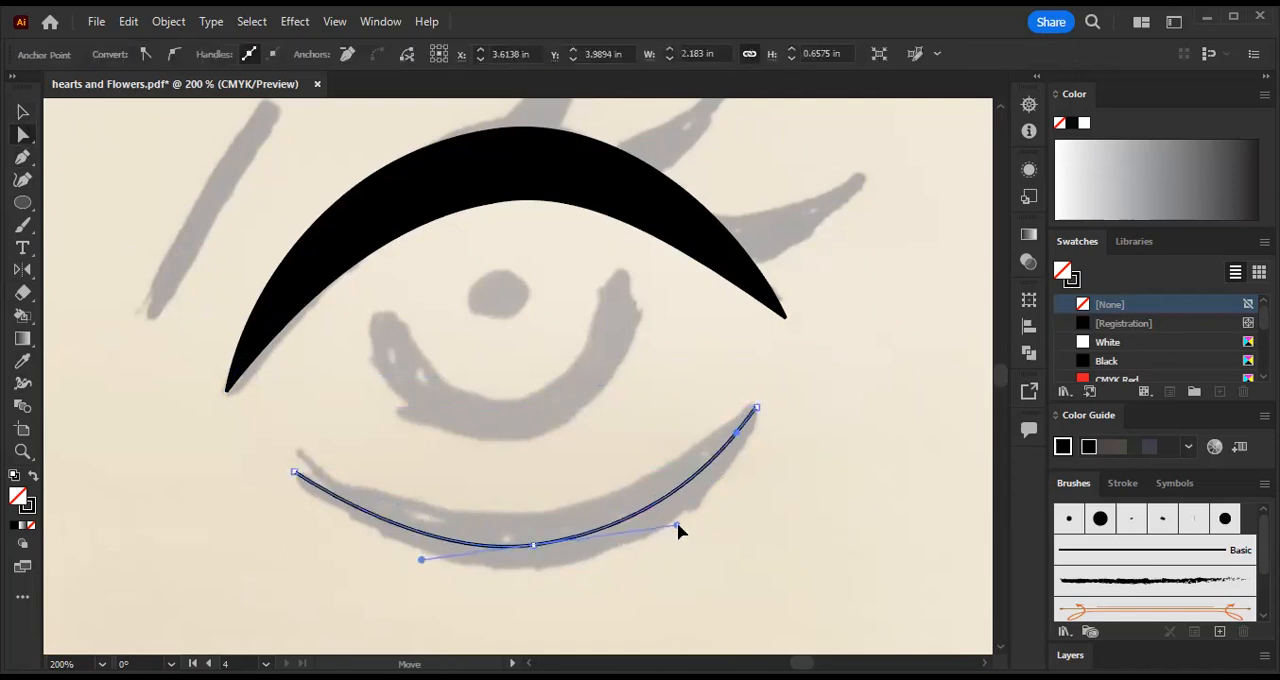
pyautogui.click(535, 546)
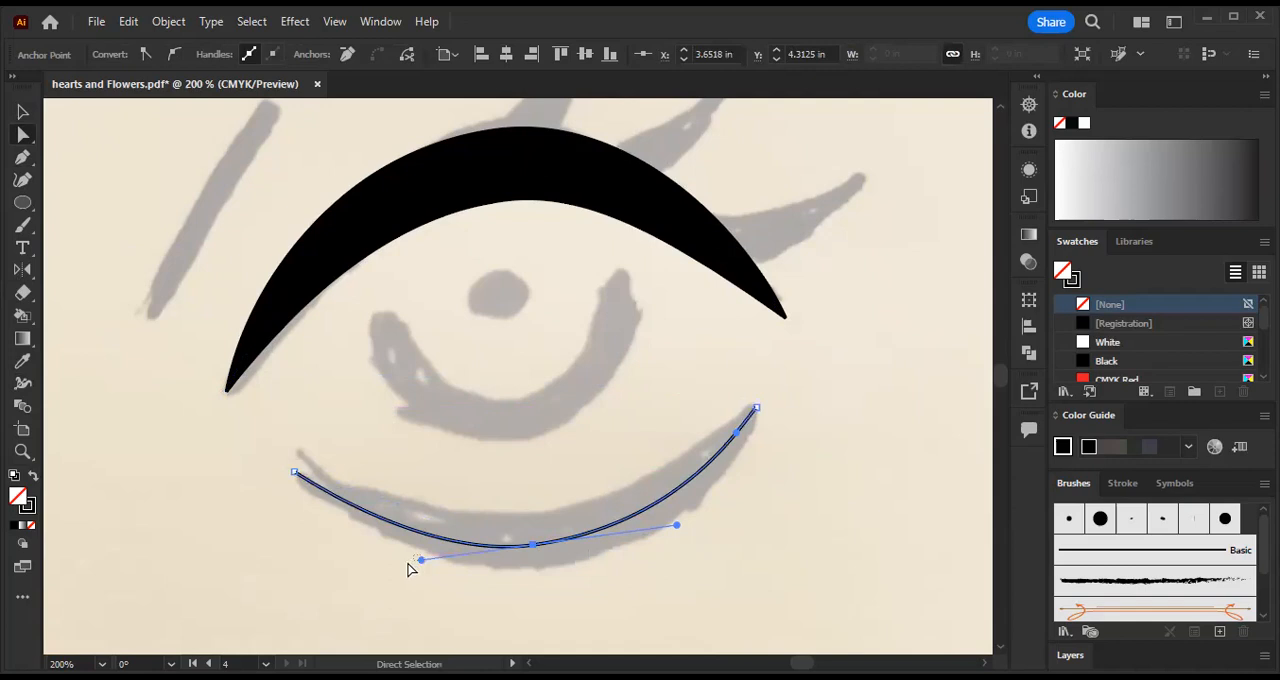
pyautogui.click(409, 565)
pyautogui.click(534, 546)
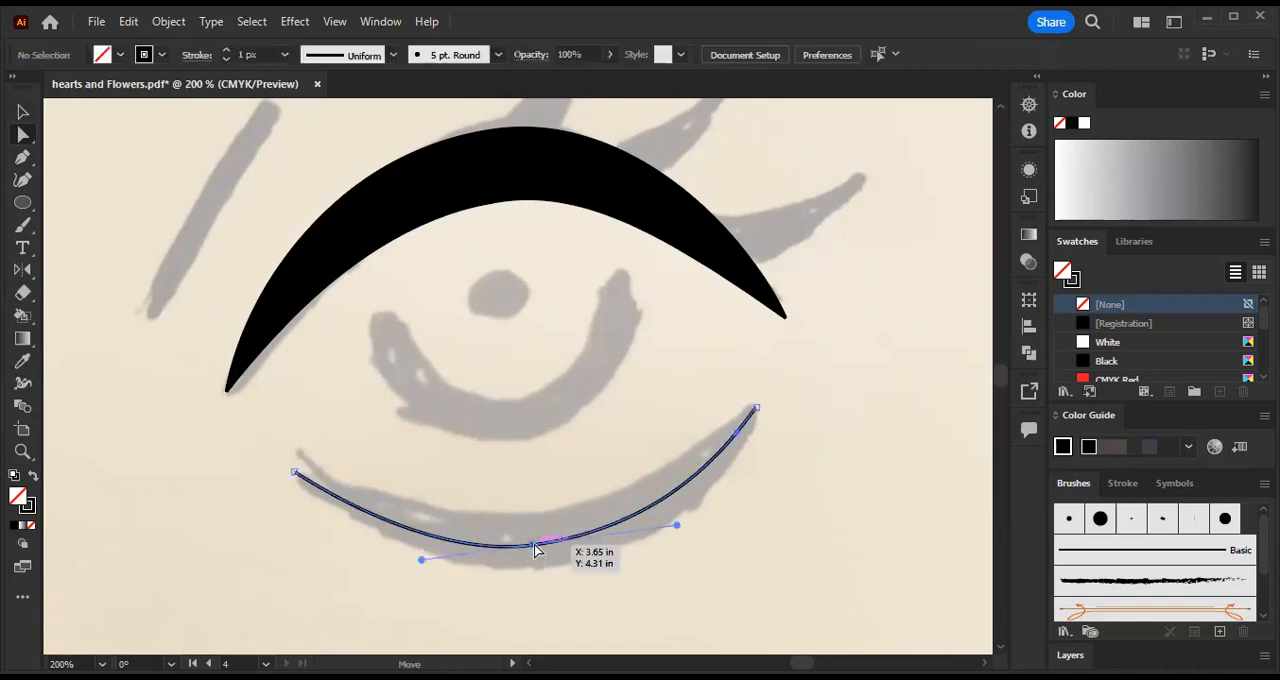
# - Widen the lower lid stroke at its middle anchor point with the Width tool to cover the sketched lid, and deselect it
pyautogui.click(22, 383)
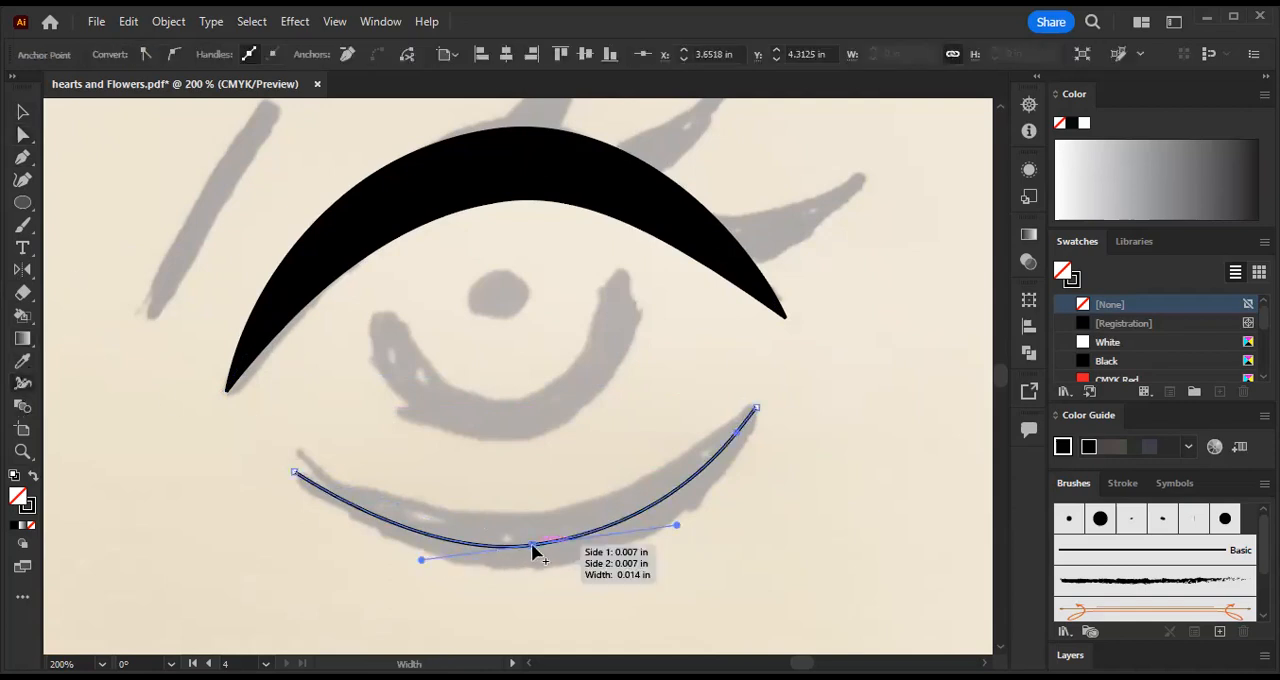
pyautogui.moveTo(636, 621); pyautogui.dragTo(640, 623)
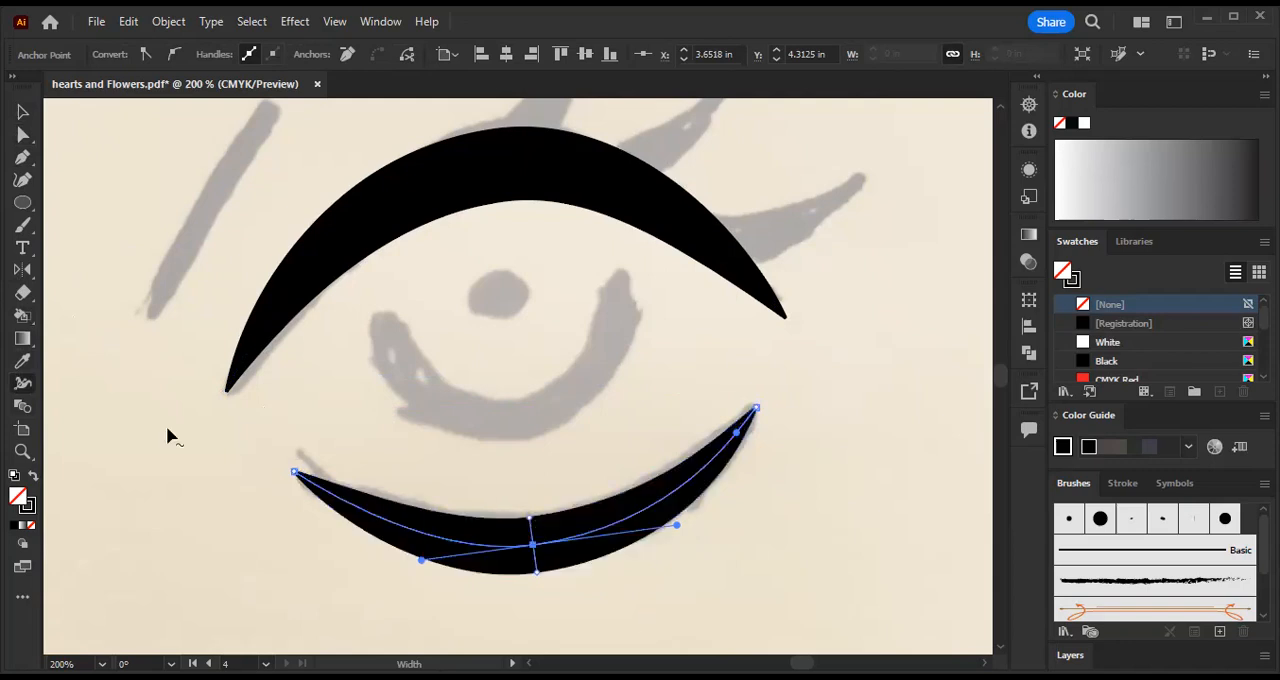
pyautogui.click(22, 112)
pyautogui.scroll(1, 760, 490)
pyautogui.click(817, 477)
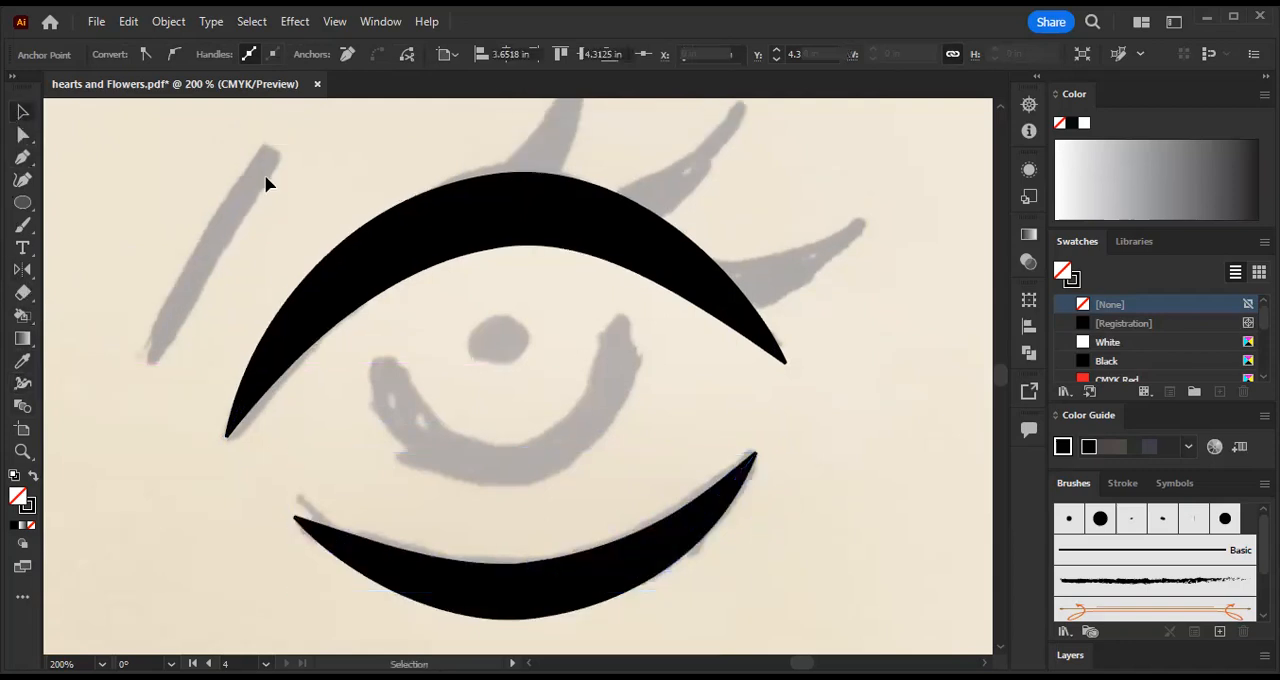
# - Draw a curved two-point Pen path over the short slanted mark left of the eye and deselect it
pyautogui.scroll(2, 266, 183)
pyautogui.click(24, 157)
pyautogui.click(148, 448)
pyautogui.moveTo(274, 238); pyautogui.dragTo(366, 158)
pyautogui.press('v')
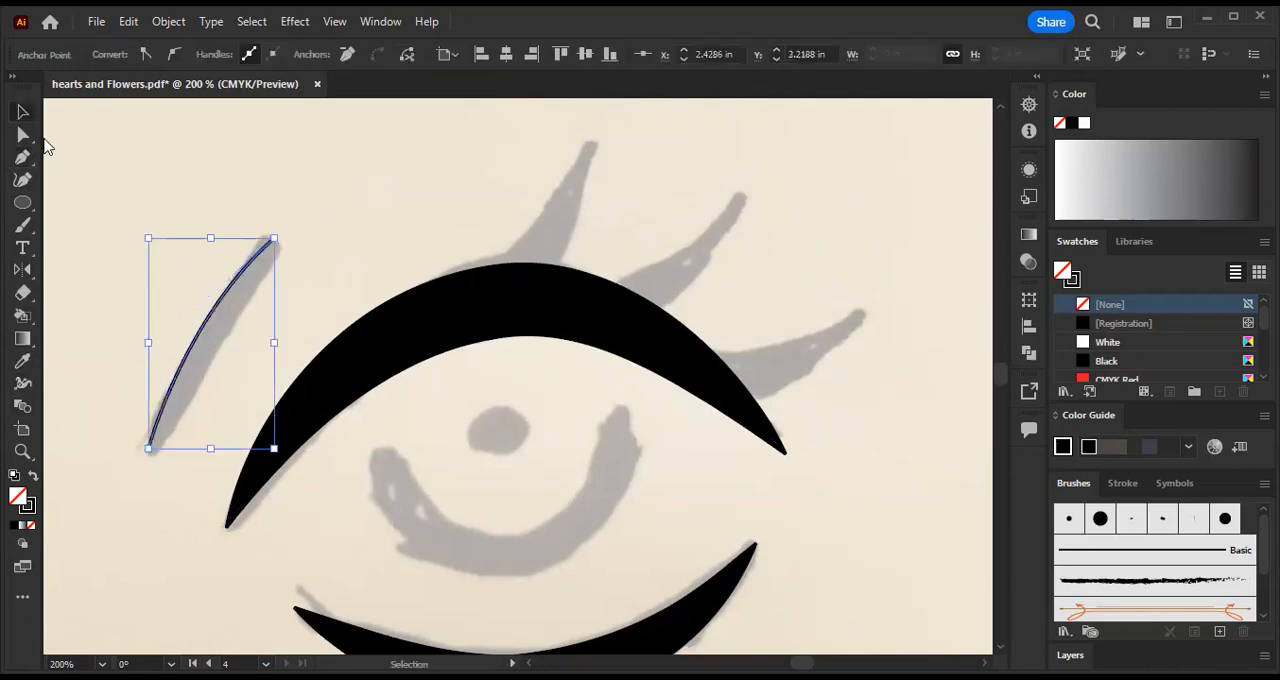
pyautogui.click(60, 350)
# - Widen the slanted mark's stroke at its middle to about 10.3 px and shorten its upper anchor's inner handle to flatten the curve
pyautogui.hotkey('shift', 'w')
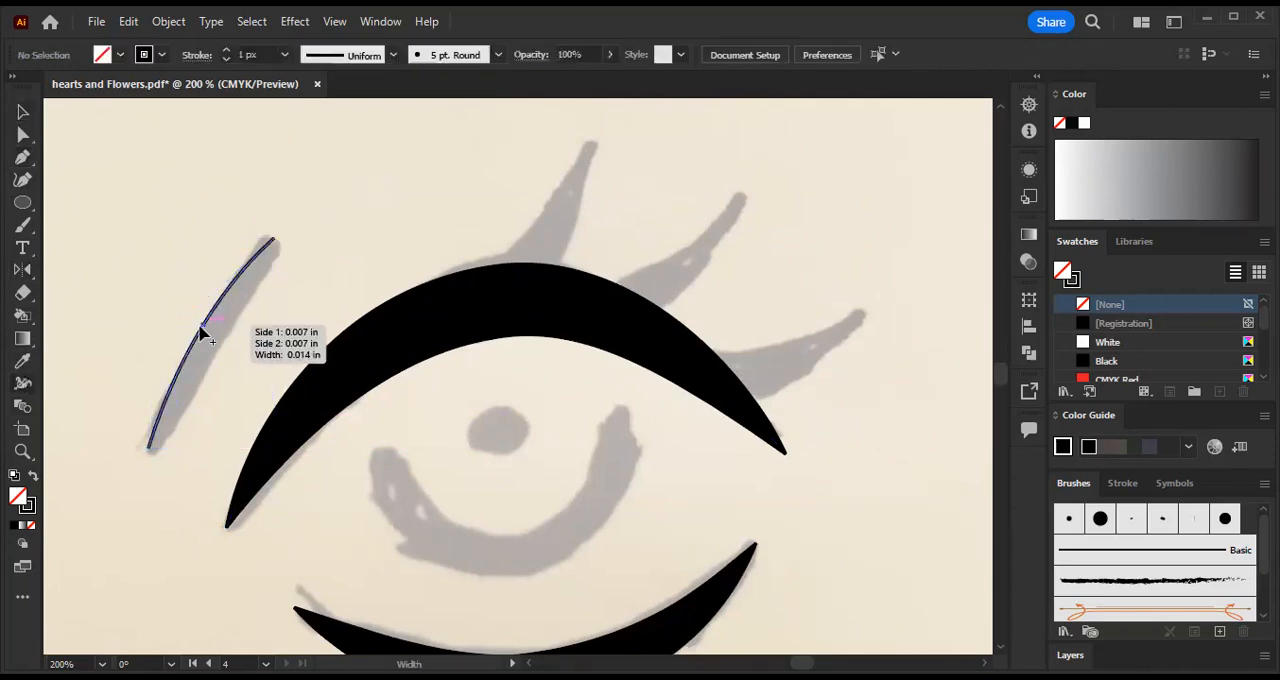
pyautogui.moveTo(200, 329); pyautogui.dragTo(186, 324)
pyautogui.click(23, 135)
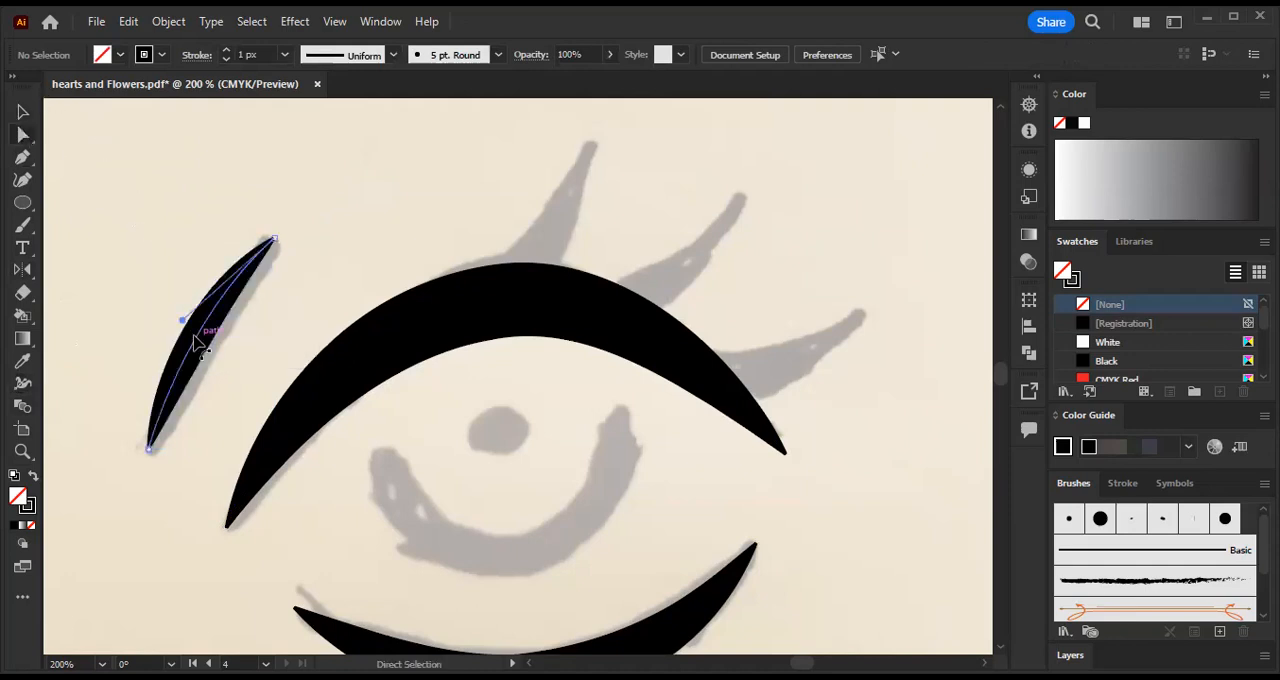
pyautogui.click(183, 321)
pyautogui.moveTo(189, 321); pyautogui.dragTo(197, 322)
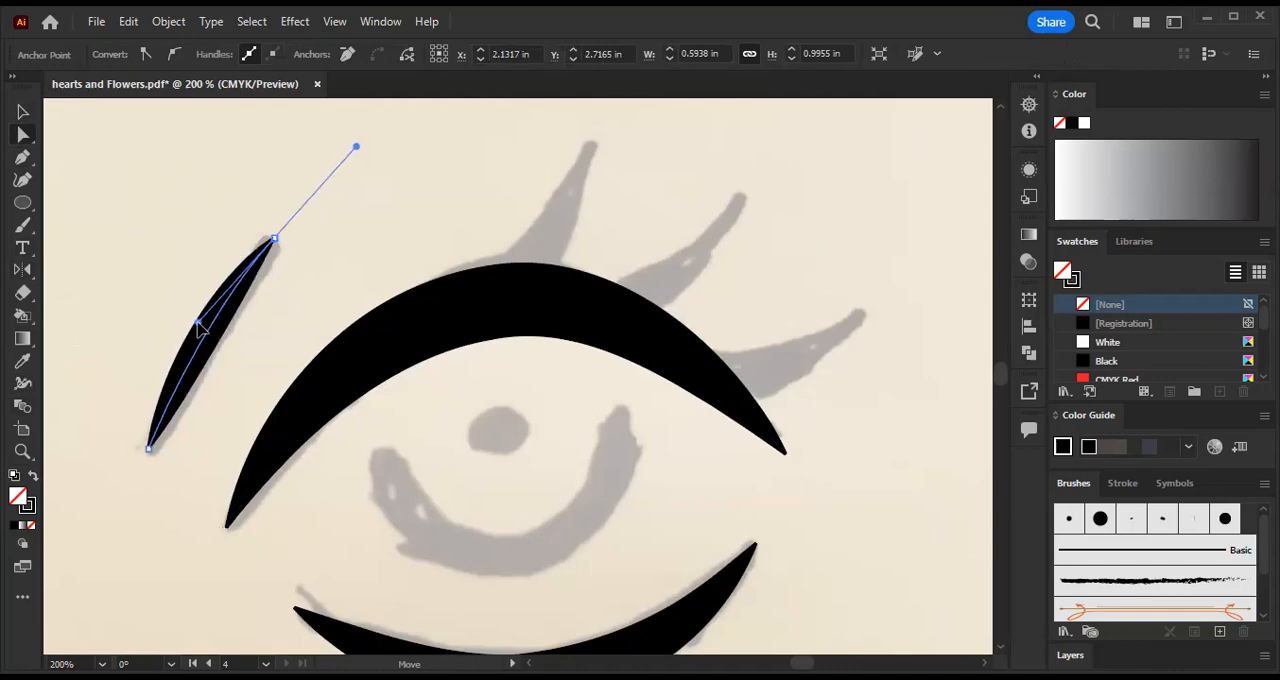
pyautogui.click(155, 233)
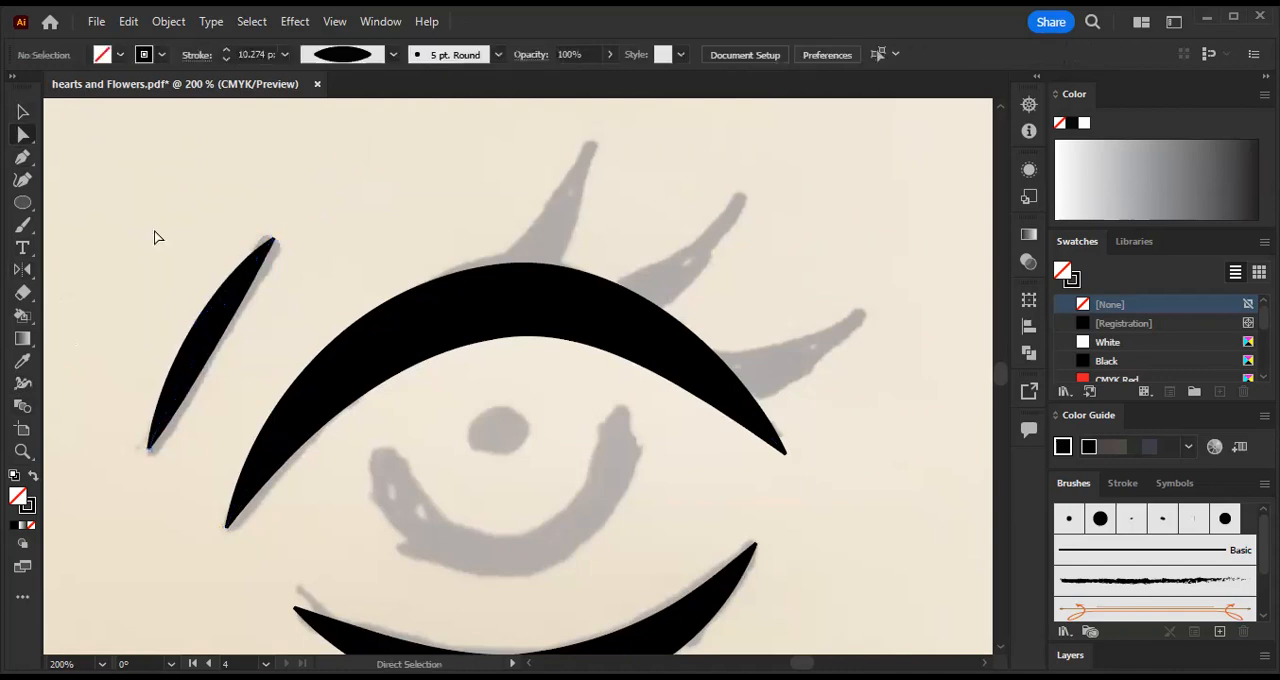
# - Draw a curved two-point Pen path for an eyelash in the empty area above the sketched lashes, and finish the open path
pyautogui.moveTo(800, 247); pyautogui.dragTo(675, 315)
pyautogui.click(23, 158)
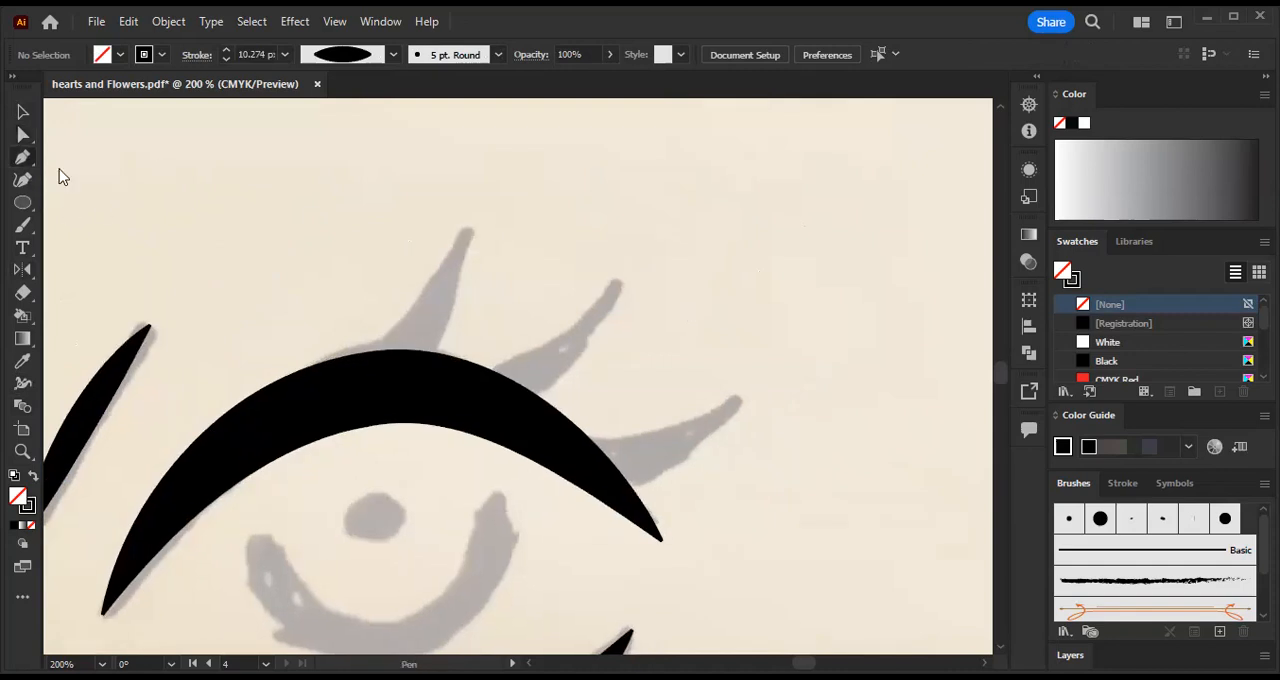
pyautogui.click(625, 147)
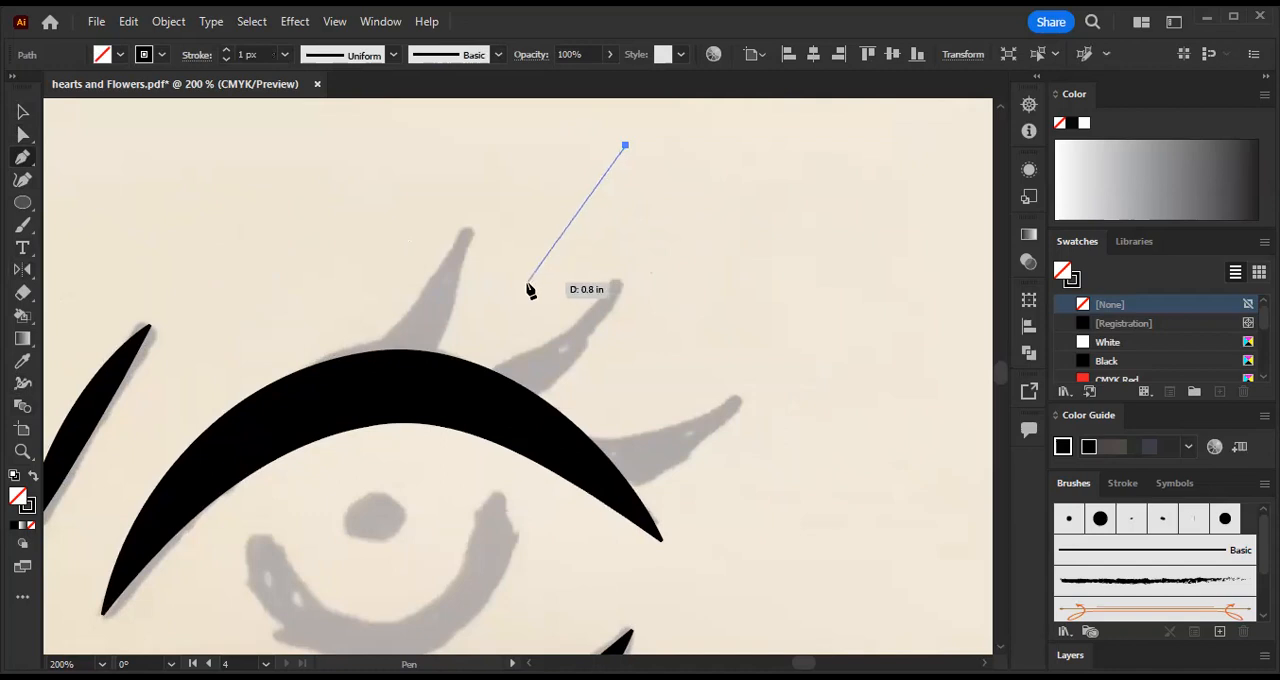
pyautogui.moveTo(515, 281); pyautogui.dragTo(413, 318)
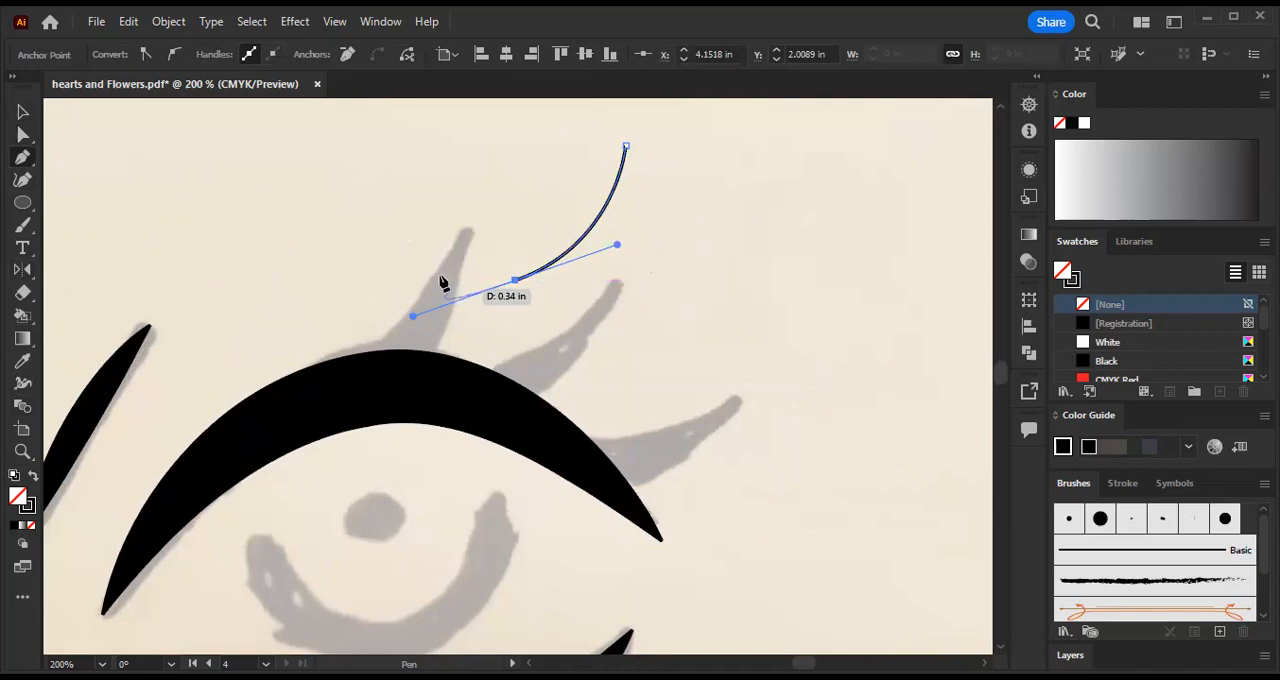
pyautogui.press('Escape')
pyautogui.click(24, 135)
pyautogui.click(460, 238)
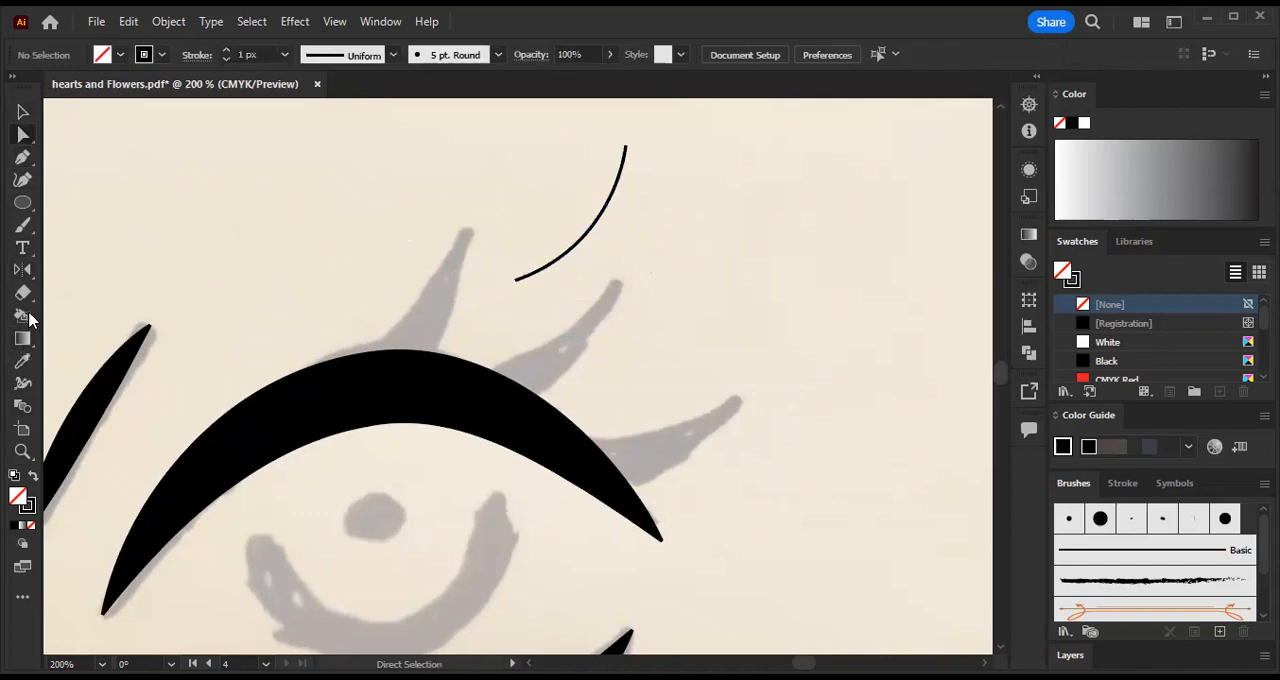
# - Widen the lower end of the eyelash stroke to about 21.9 px with the Width tool, tapering to the upper tip
pyautogui.click(23, 381)
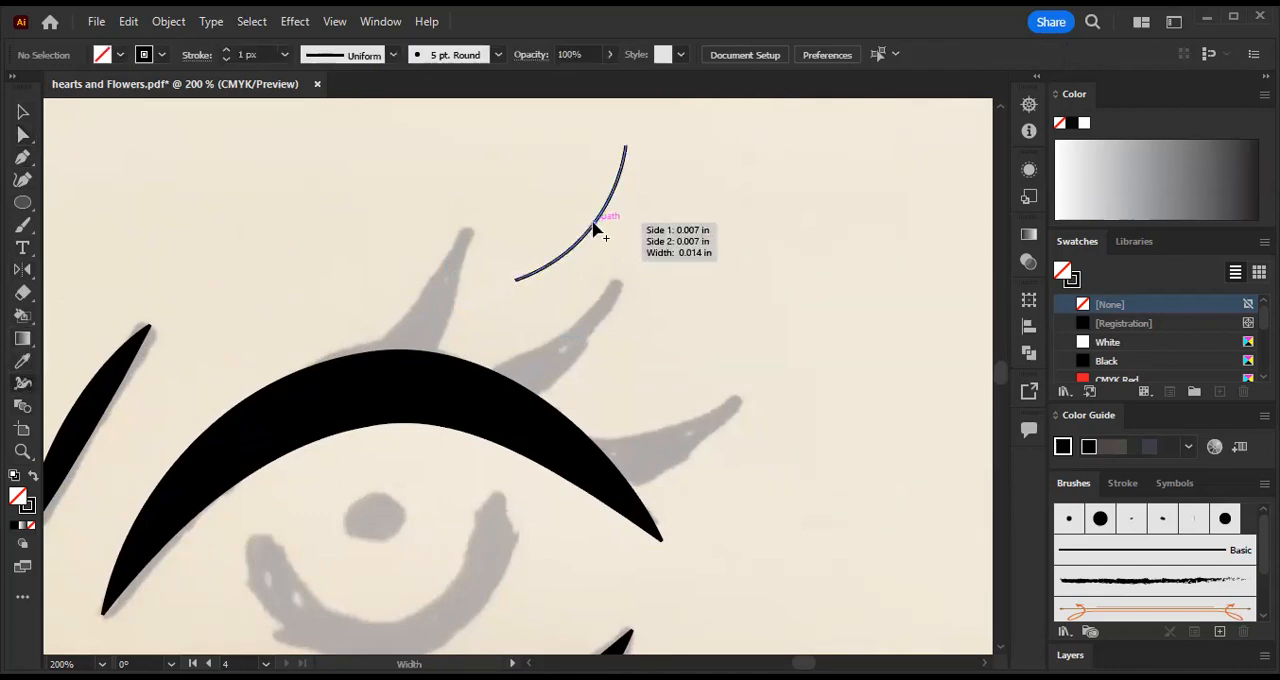
pyautogui.scroll(-3, 336, 387)
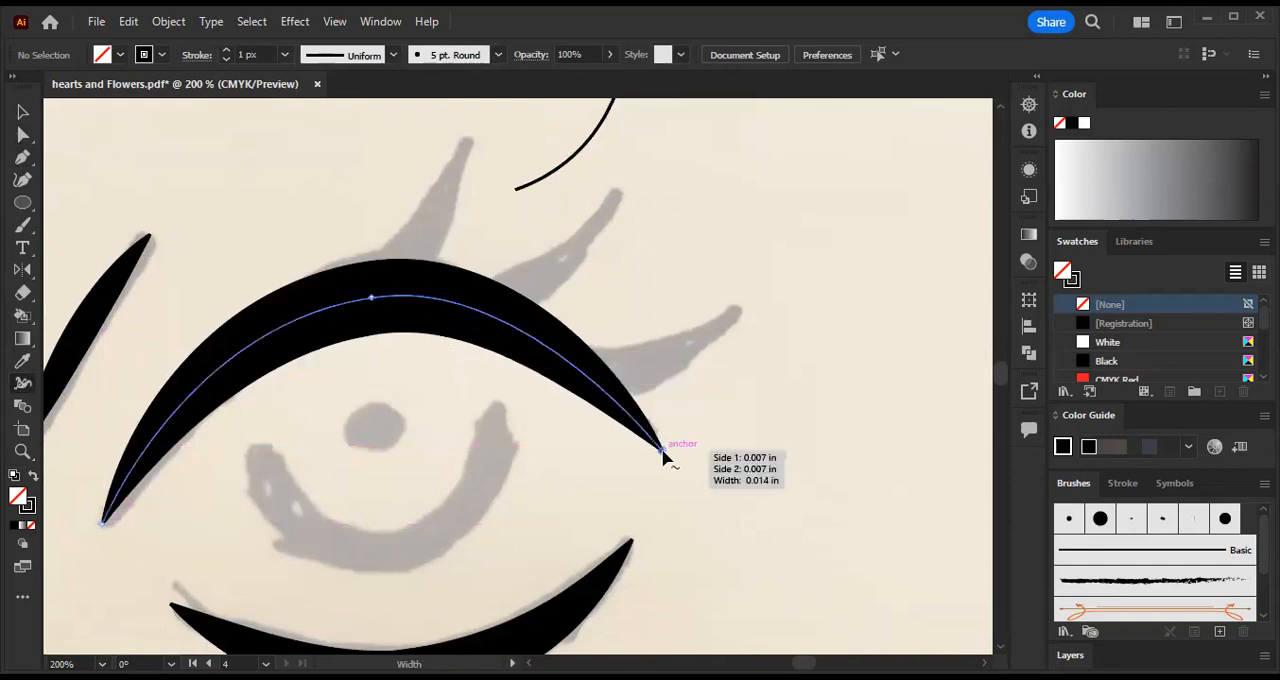
pyautogui.scroll(5, 484, 397)
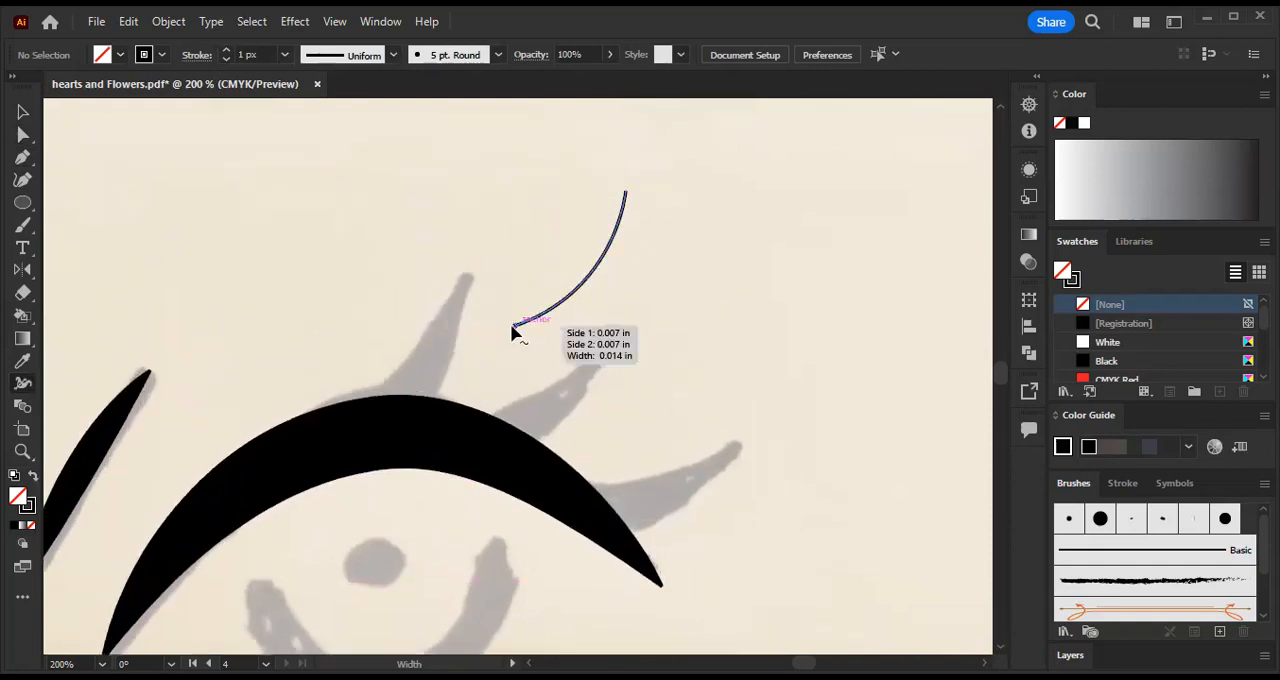
pyautogui.moveTo(516, 330)
pyautogui.mouseDown()
pyautogui.moveTo(540, 366)
pyautogui.moveTo(533, 352)
pyautogui.mouseUp()
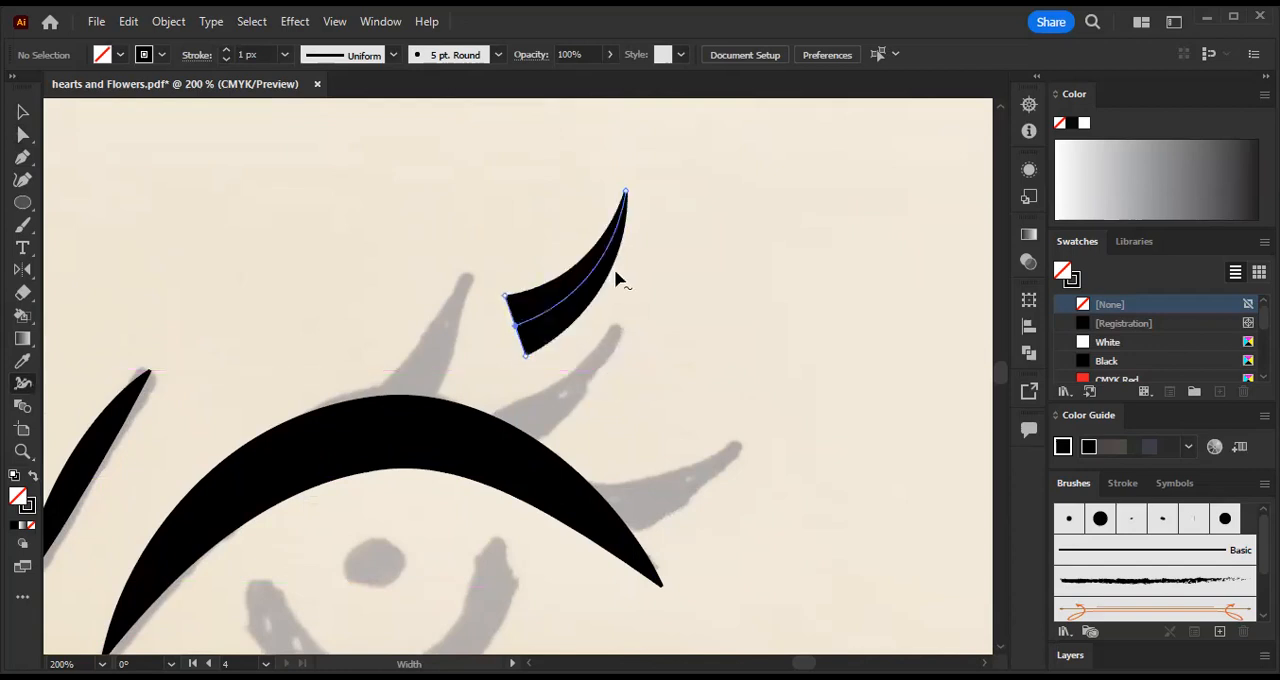
# - Move the eyelash onto the first sketched lash near the eyelid's peak and rotate it counterclockwise to match
pyautogui.click(24, 113)
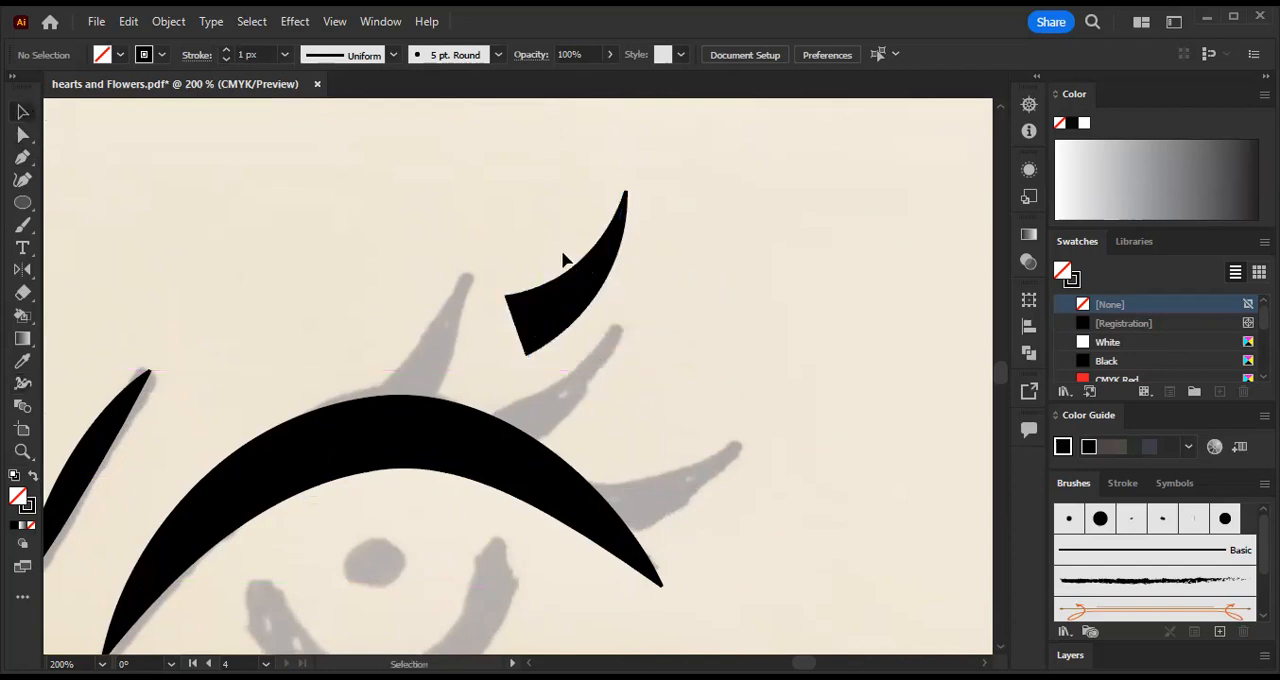
pyautogui.moveTo(607, 281); pyautogui.dragTo(463, 371)
pyautogui.moveTo(484, 272); pyautogui.dragTo(460, 246)
pyautogui.moveTo(463, 336)
pyautogui.mouseDown()
pyautogui.moveTo(443, 343)
pyautogui.moveTo(465, 320)
pyautogui.mouseUp()
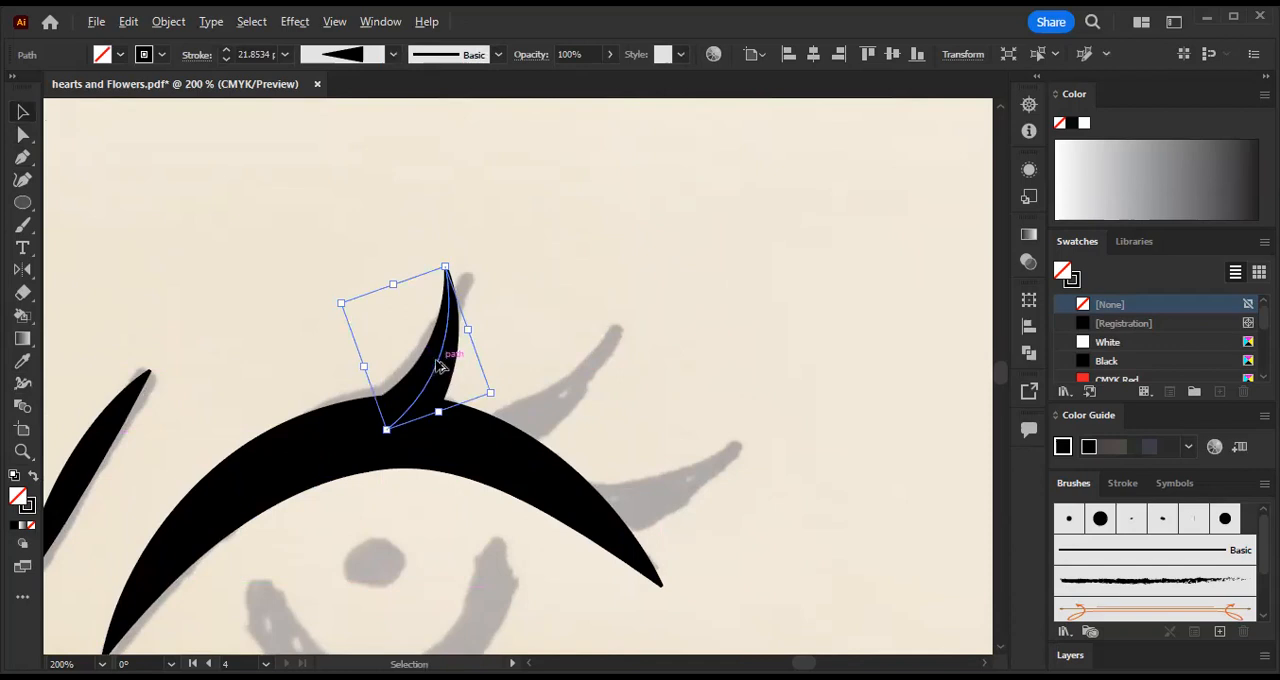
# - Duplicate the eyelash onto the middle and outer sketched lashes, rotating each copy clockwise to match, and deselect
pyautogui.moveTo(441, 368); pyautogui.dragTo(549, 391)
pyautogui.moveTo(561, 279); pyautogui.dragTo(588, 290)
pyautogui.moveTo(562, 379); pyautogui.dragTo(674, 472)
pyautogui.moveTo(709, 369); pyautogui.dragTo(734, 403)
pyautogui.moveTo(664, 490)
pyautogui.mouseDown()
pyautogui.moveTo(680, 502)
pyautogui.moveTo(671, 509)
pyautogui.moveTo(692, 505)
pyautogui.moveTo(674, 503)
pyautogui.mouseUp()
pyautogui.scroll(-3, 616, 361)
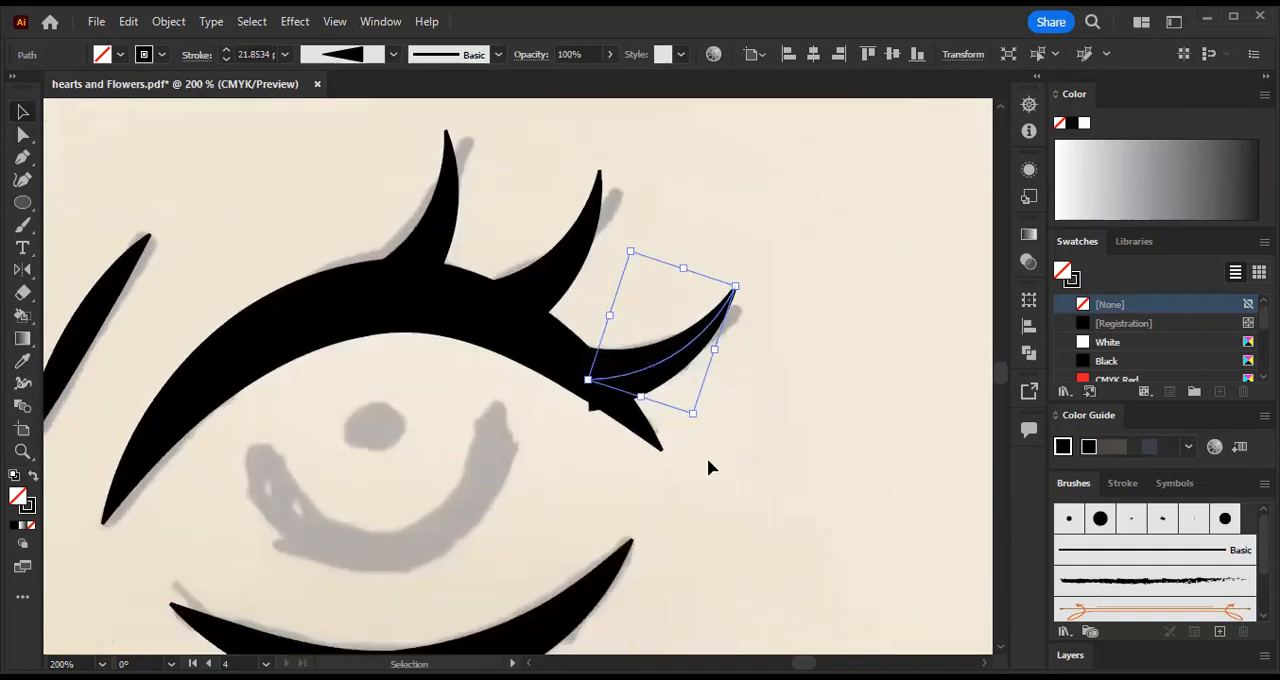
pyautogui.click(574, 471)
# - Examine up close where the base of the outer eyelash meets the upper eyelid, then check the whole eye
pyautogui.hotkey('ctrl', '=')
pyautogui.hotkey('ctrl', '=')
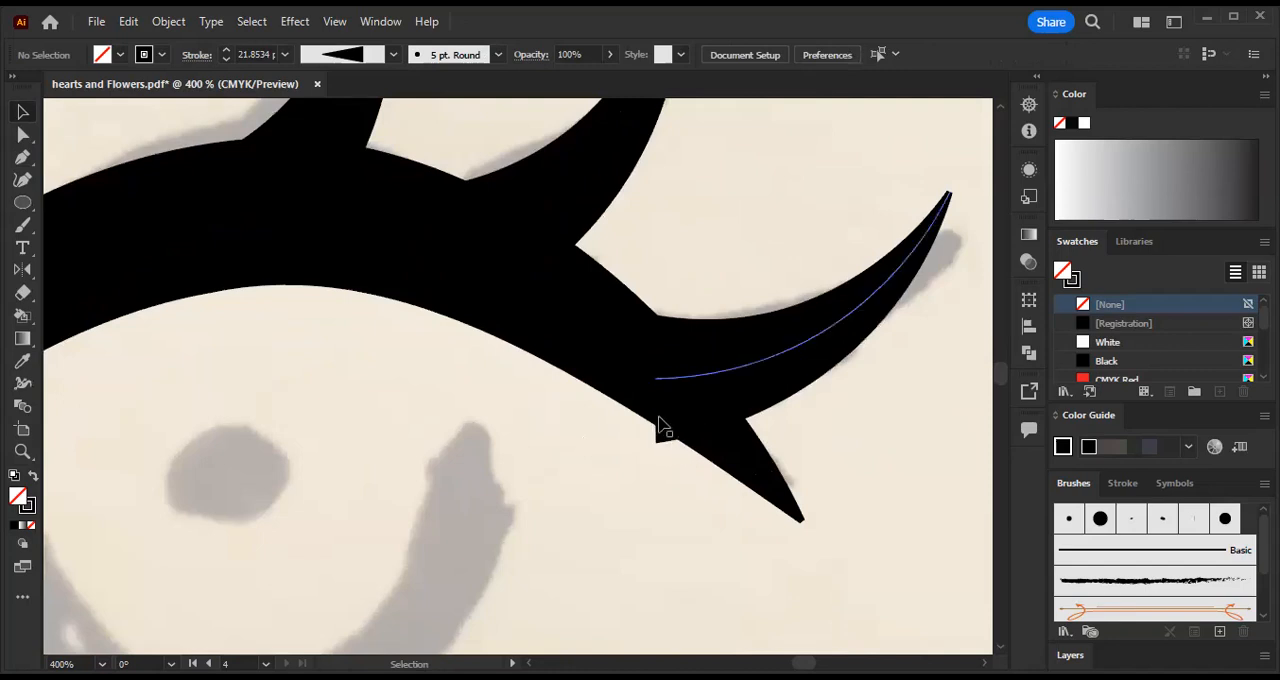
pyautogui.hotkey('ctrl', '-')
pyautogui.hotkey('ctrl', '-')
pyautogui.hotkey('ctrl', '-')
pyautogui.press('p')
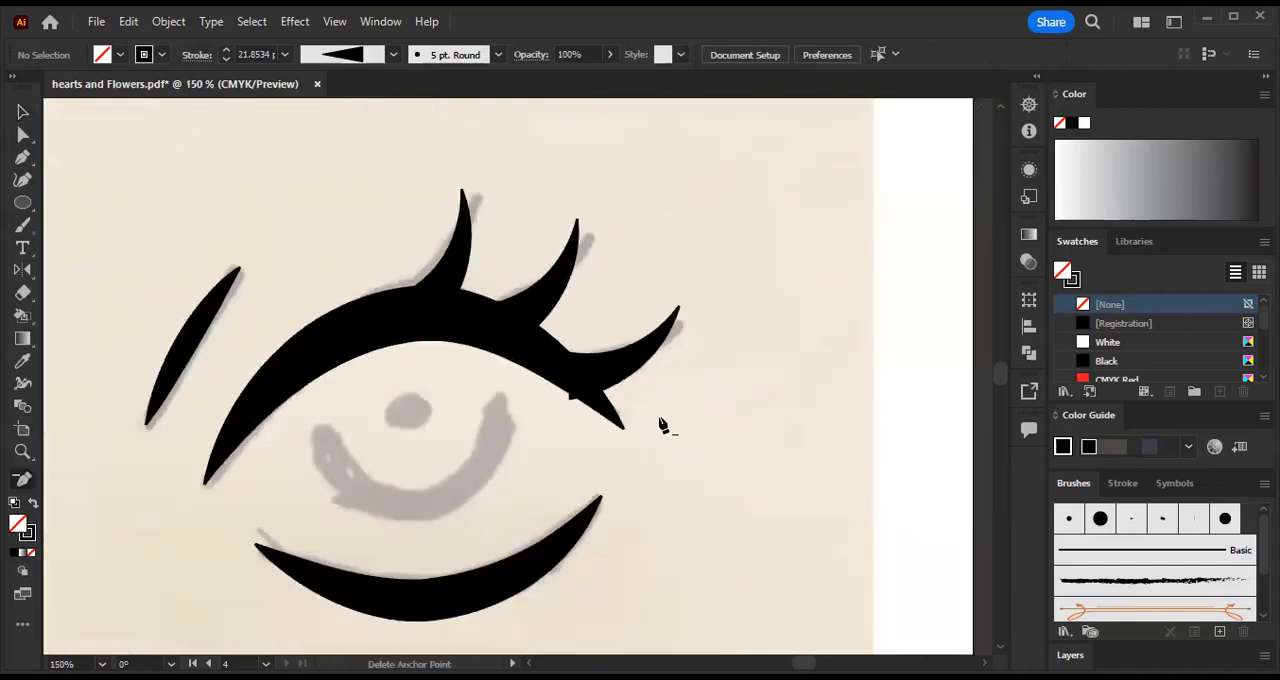
pyautogui.moveTo(684, 444); pyautogui.dragTo(786, 354)
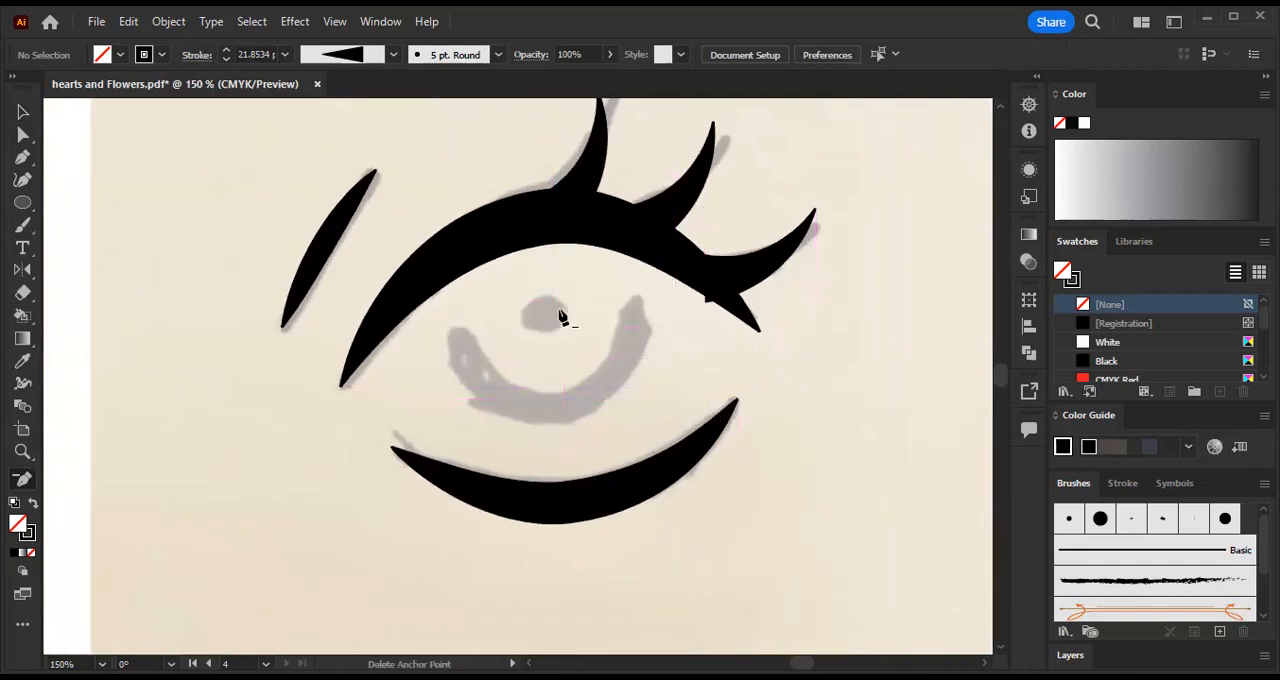
# - Draw an unfilled circle about 1.2 in across, centred near the sketched pupil, for the iris outline
pyautogui.click(21, 204)
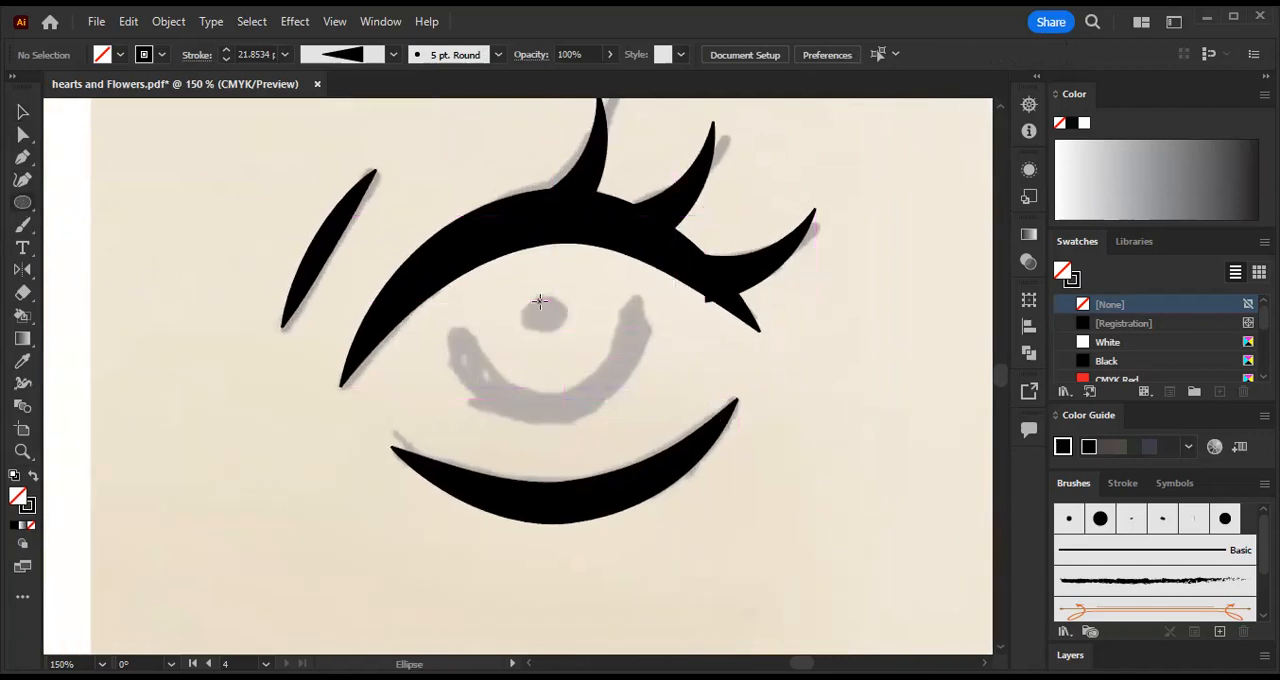
pyautogui.moveTo(545, 308); pyautogui.dragTo(620, 280)
pyautogui.press('a')
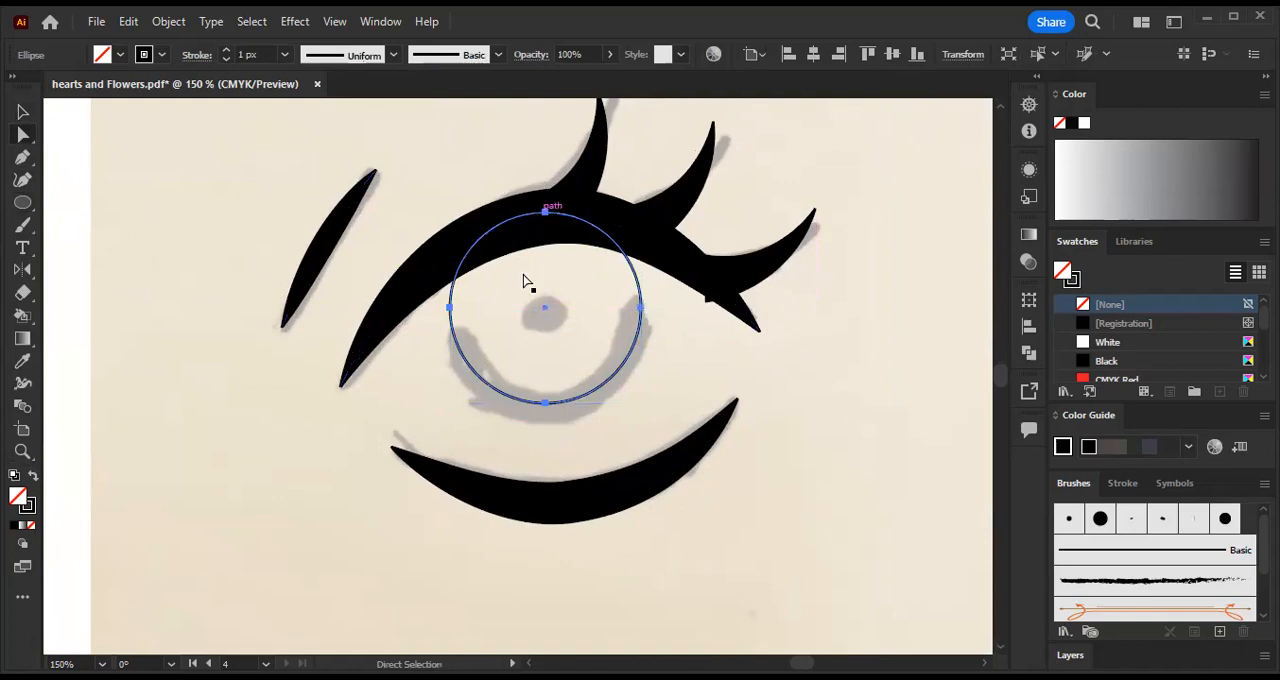
# - Delete the iris circle's top anchor point to leave an open lower arc, and deselect it
pyautogui.hotkey('ctrl', '=')
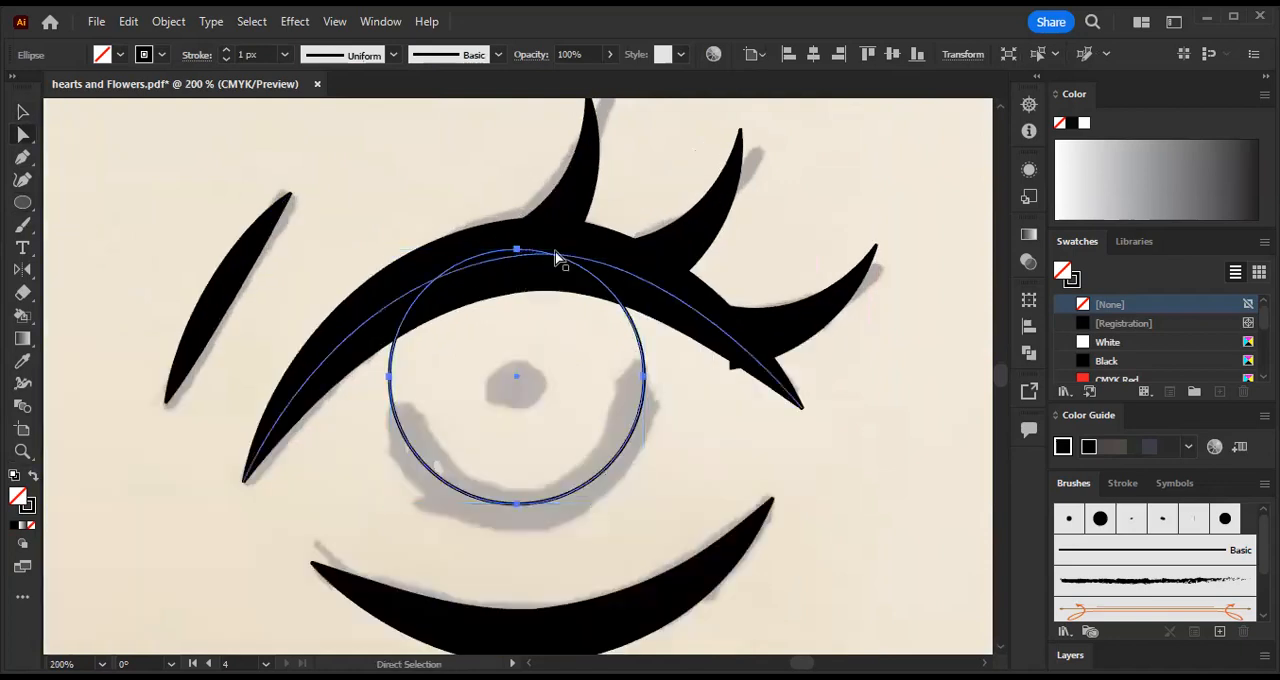
pyautogui.click(22, 135)
pyautogui.click(516, 249)
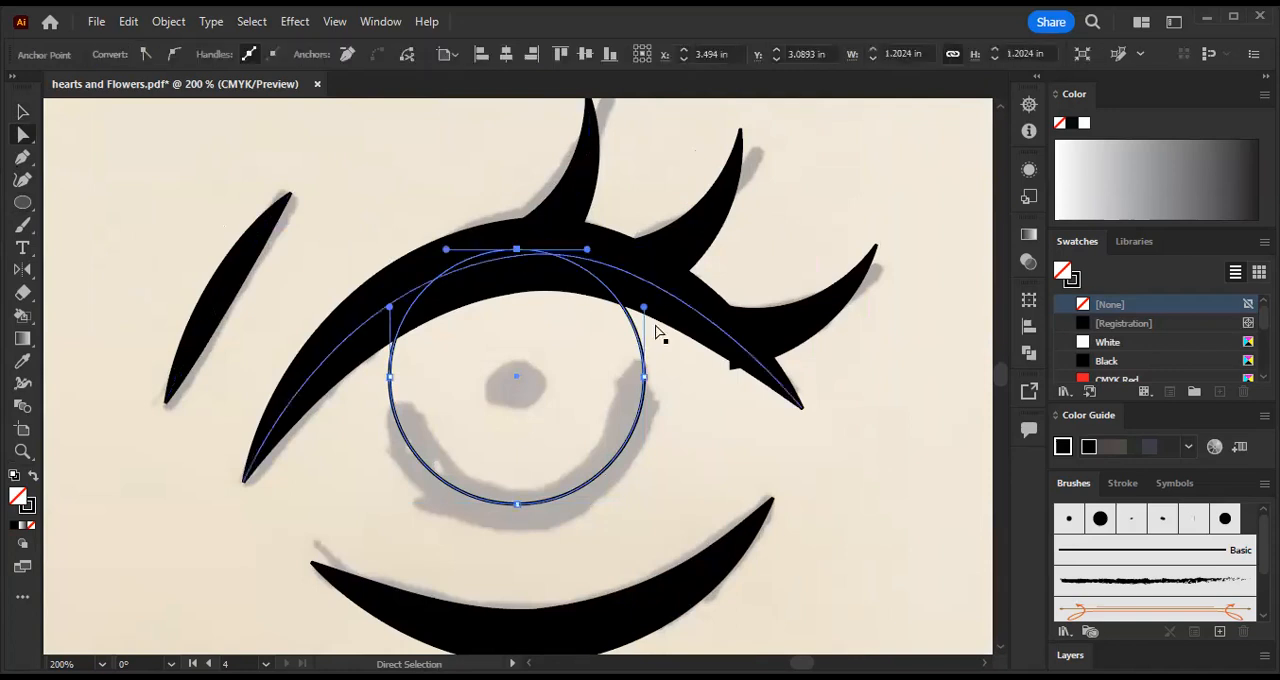
pyautogui.press('Delete')
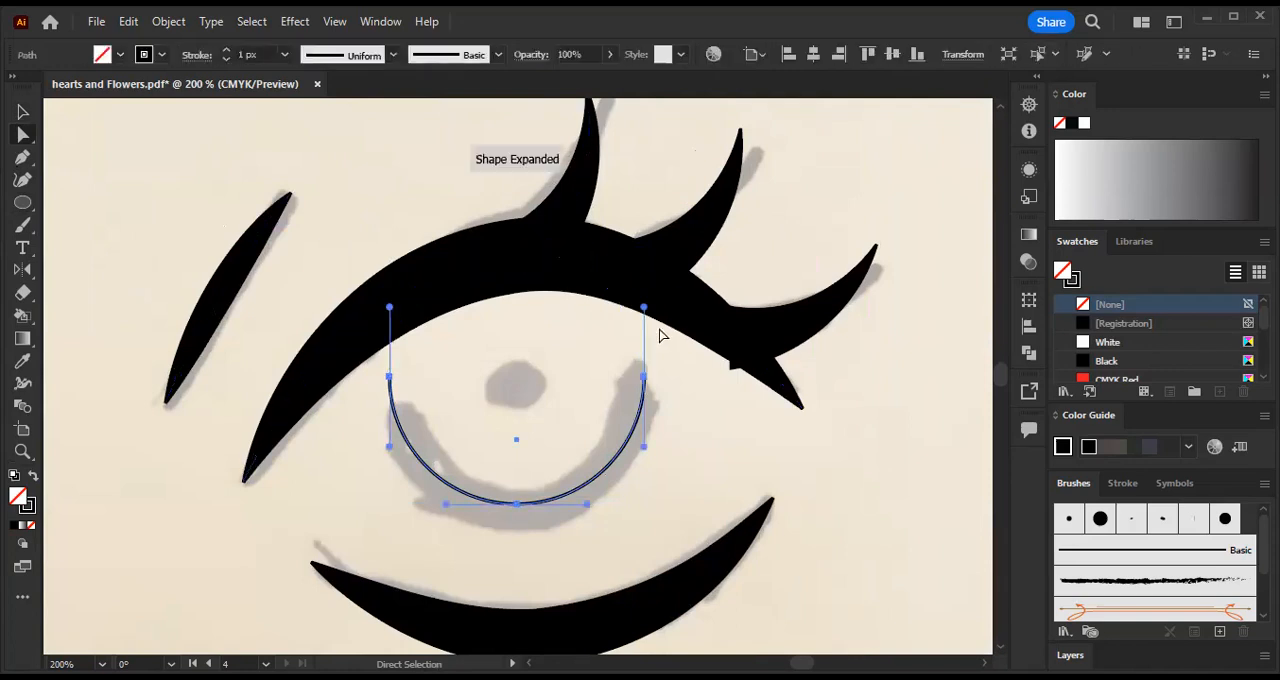
pyautogui.click(710, 426)
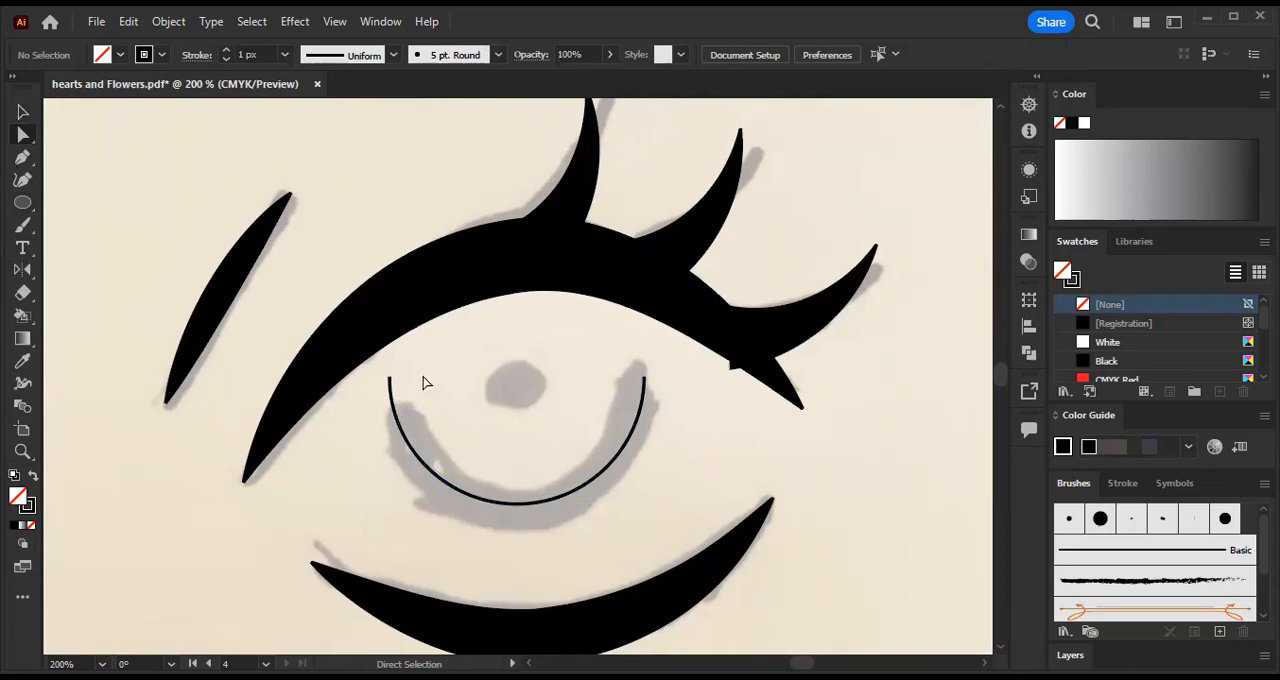
# - Add an anchor point near the upper inner end of the iris arc, and delete the end anchor above it to shorten the arc
pyautogui.press('+')
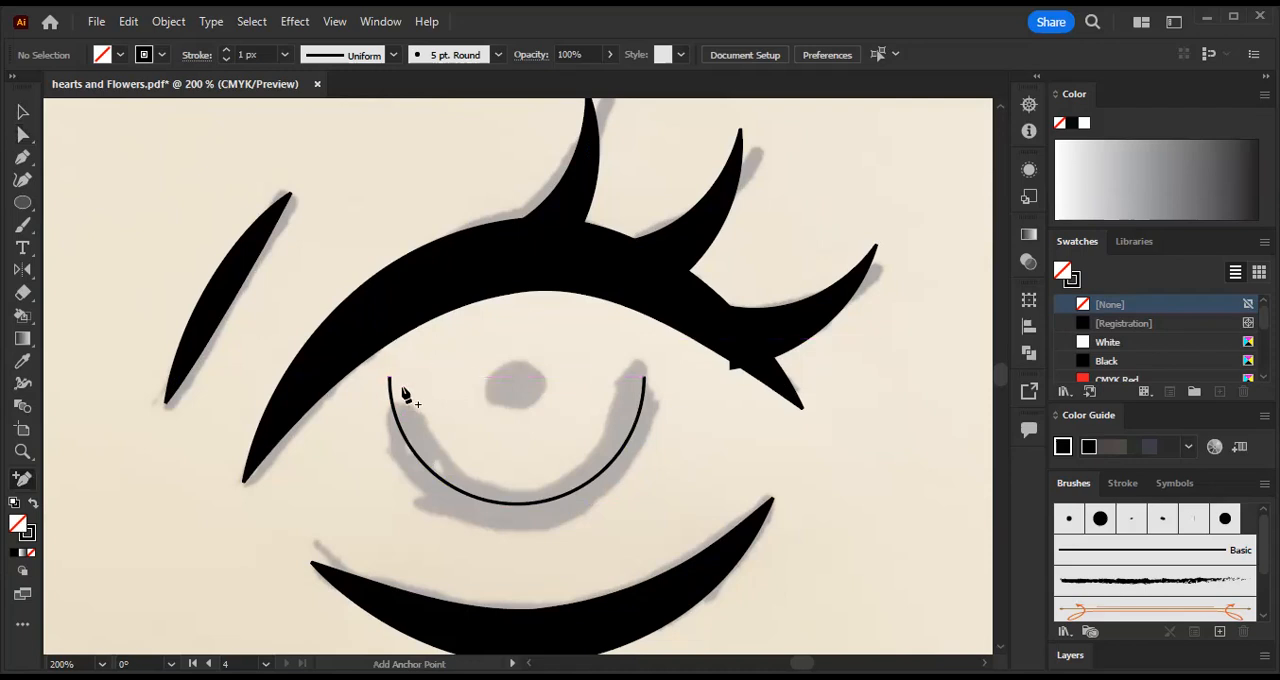
pyautogui.click(396, 416)
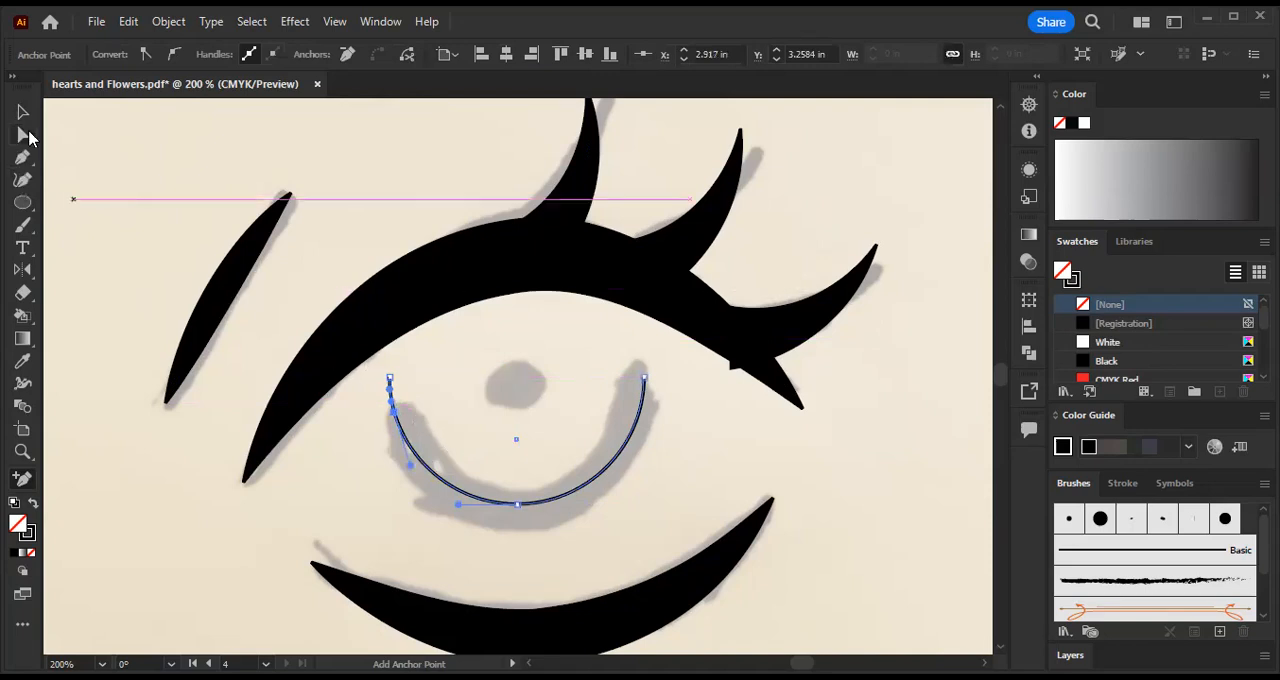
pyautogui.click(23, 134)
pyautogui.click(417, 380)
pyautogui.click(389, 378)
pyautogui.moveTo(389, 382); pyautogui.dragTo(397, 388)
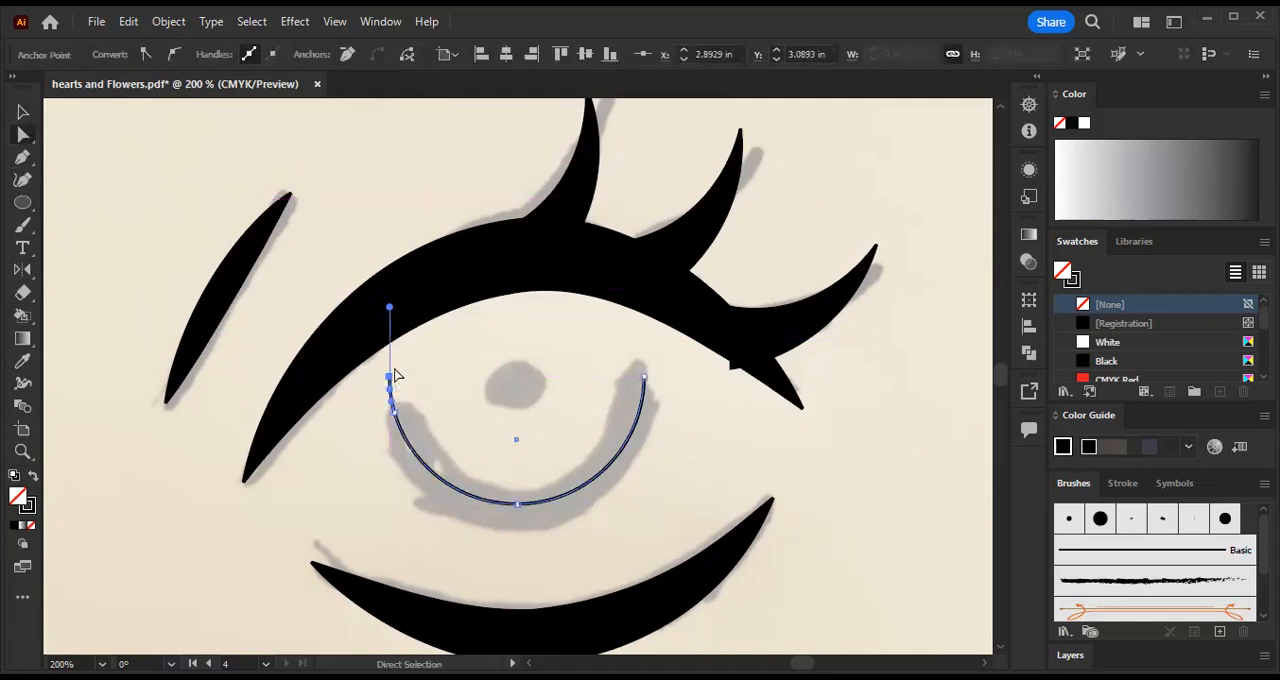
pyautogui.press('Delete')
pyautogui.click(512, 387)
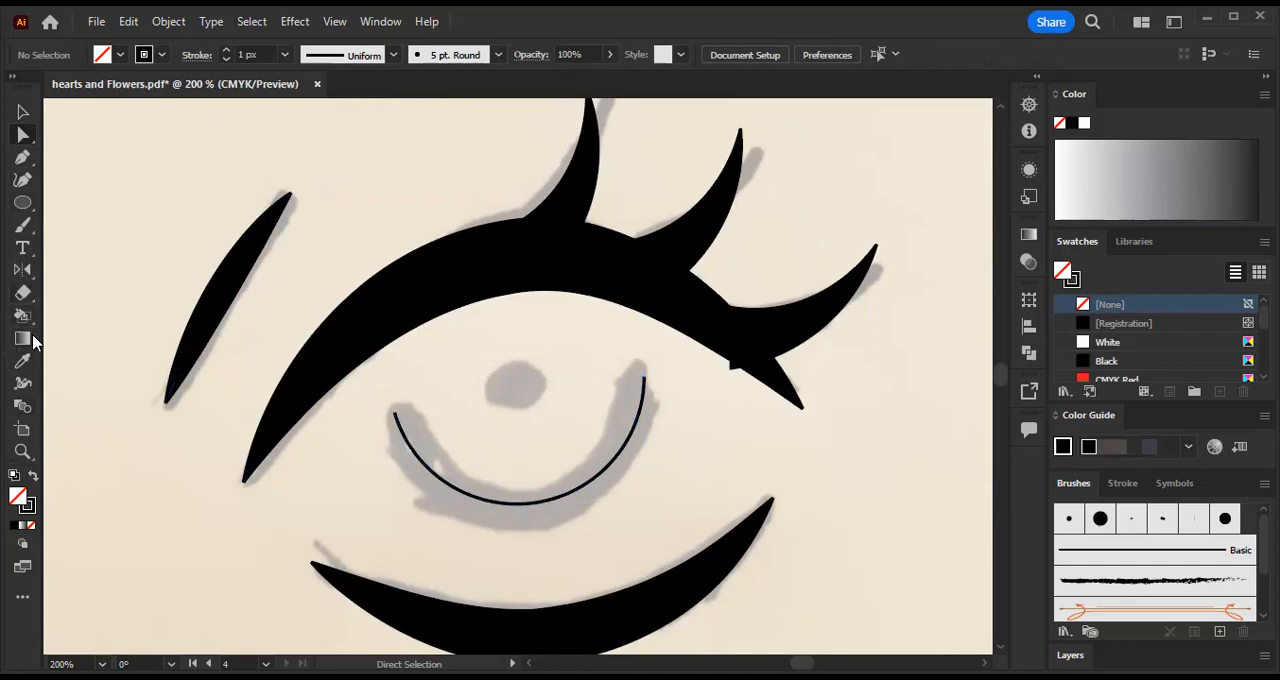
# - Thicken the lower middle of the iris arc with the Width tool, keeping both ends tapered, and deselect it
pyautogui.click(23, 388)
pyautogui.moveTo(546, 503); pyautogui.dragTo(546, 489)
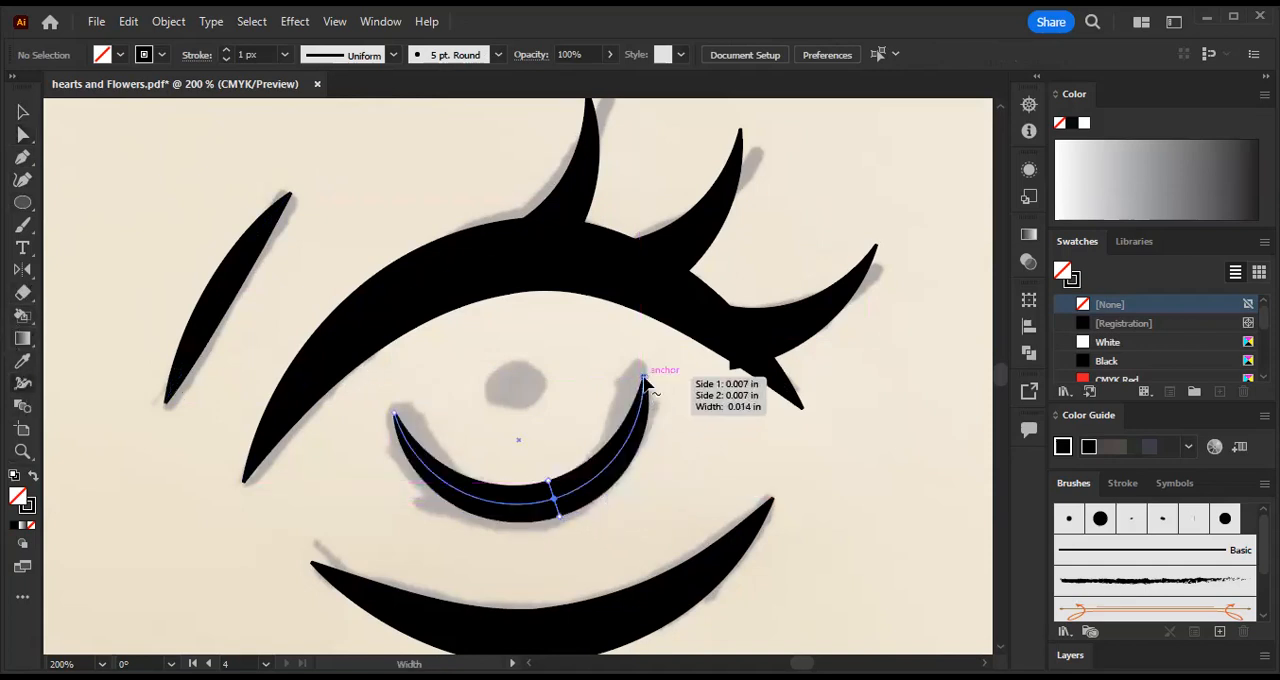
pyautogui.scroll(-3, 524, 460)
pyautogui.scroll(2, 524, 460)
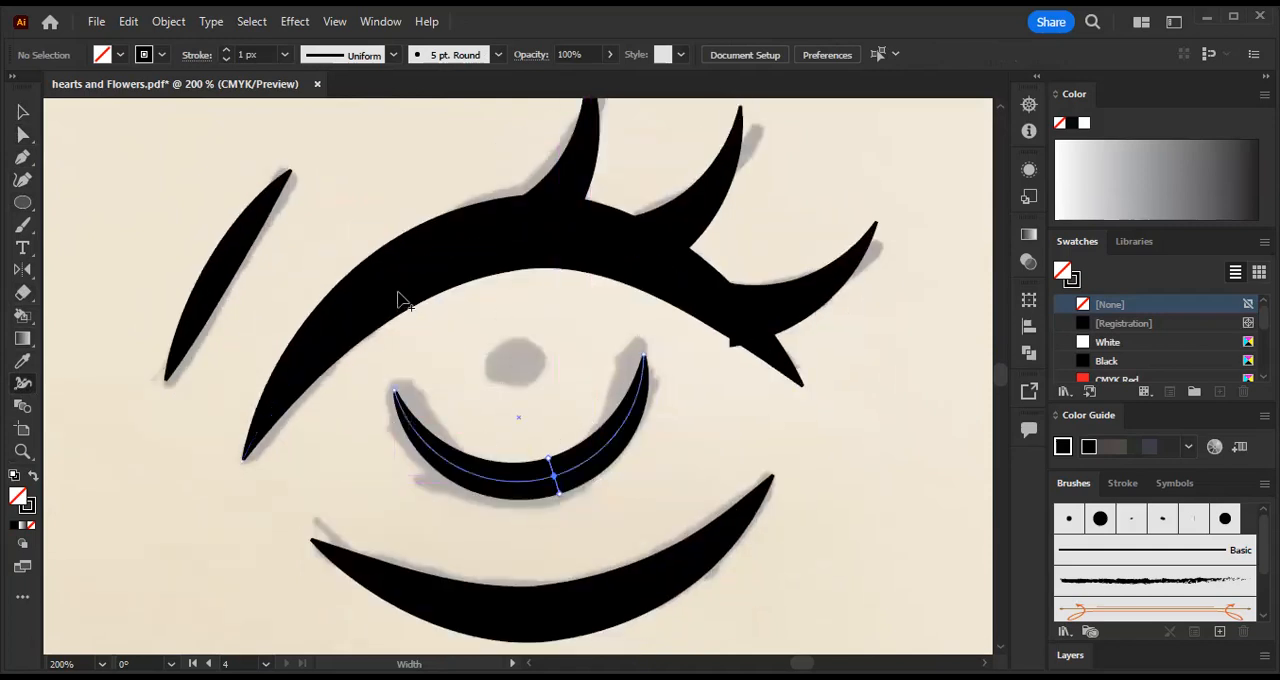
pyautogui.click(21, 111)
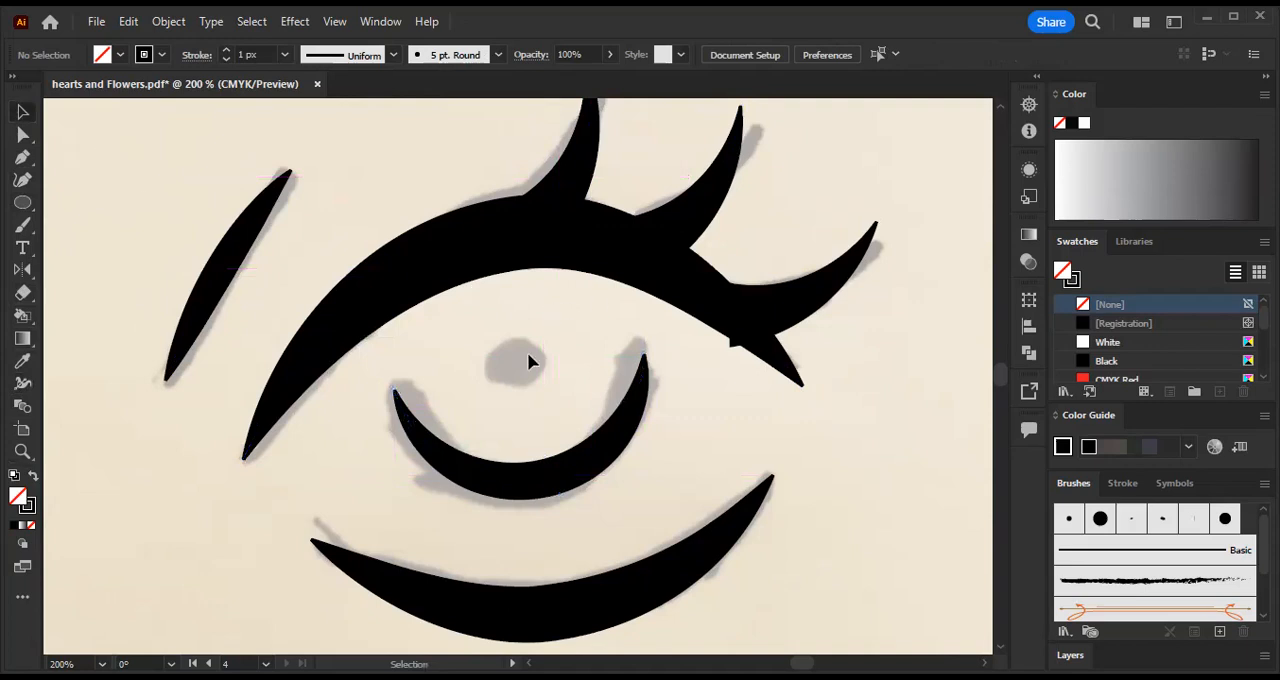
# - Draw a small circle over the sketched pupil, give it a black fill with no stroke, and deselect it
pyautogui.click(26, 205)
pyautogui.moveTo(513, 362); pyautogui.dragTo(541, 341)
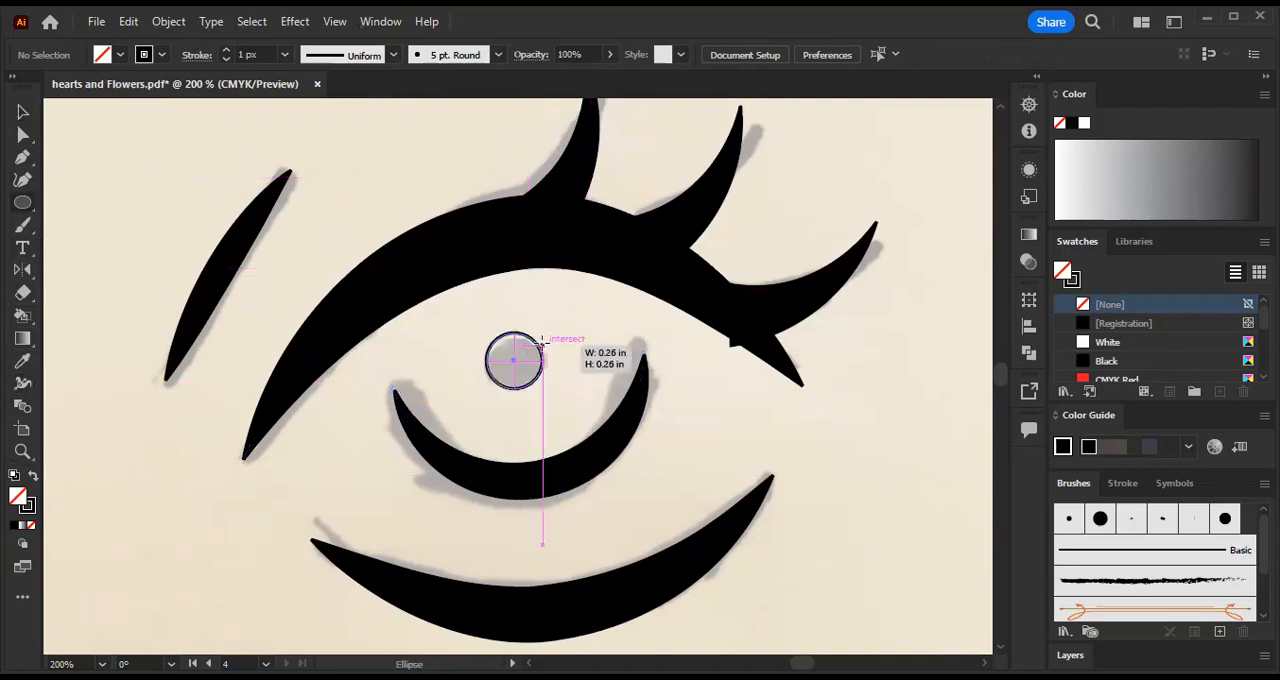
pyautogui.click(33, 476)
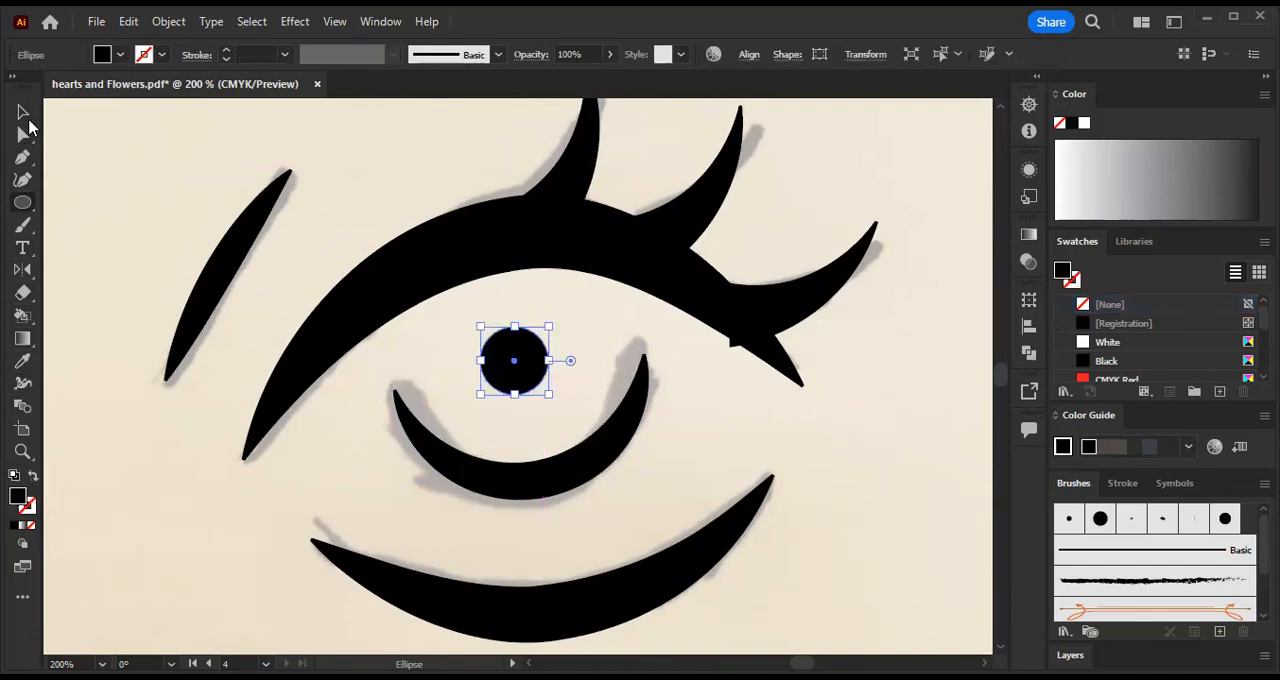
pyautogui.click(23, 113)
pyautogui.click(399, 151)
pyautogui.press('a')
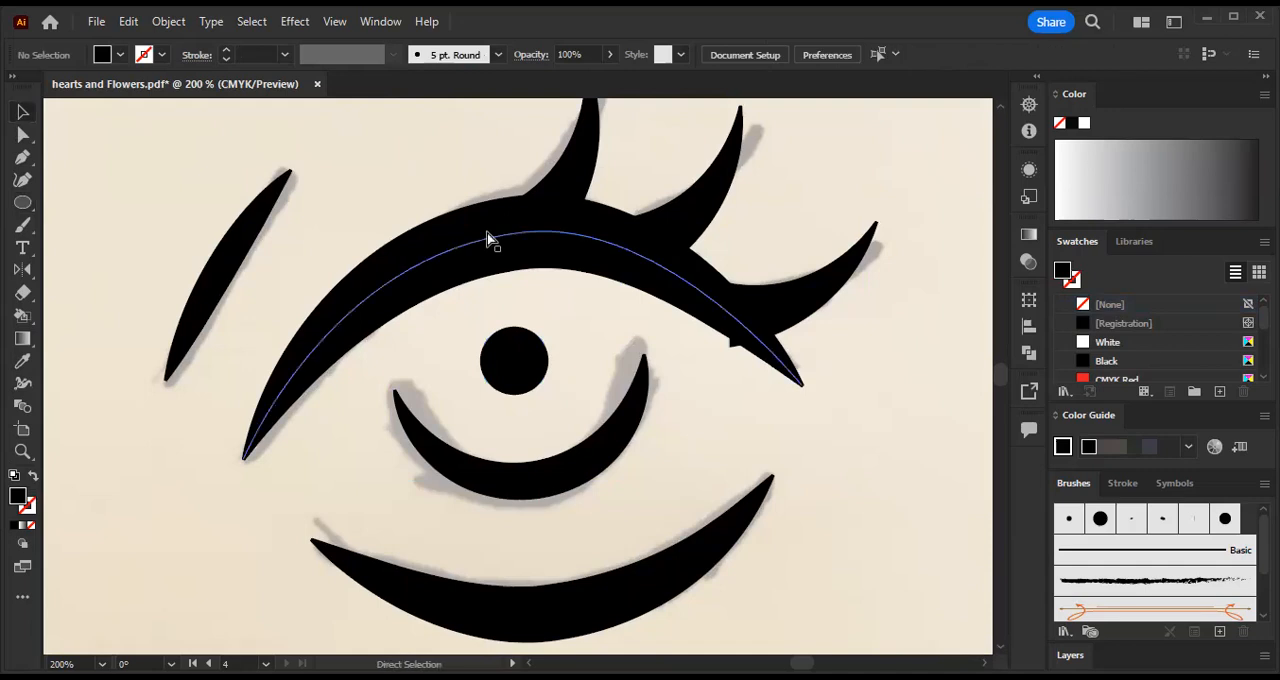
# - Compare the redrawn eye with the traced version, and examine the separate paths of its upper eyelid and middle lash
pyautogui.hotkey('ctrl', '-')
pyautogui.hotkey('ctrl', '-')
pyautogui.hotkey('ctrl', '-')
pyautogui.hotkey('ctrl', '-')
pyautogui.hotkey('ctrl', '-')
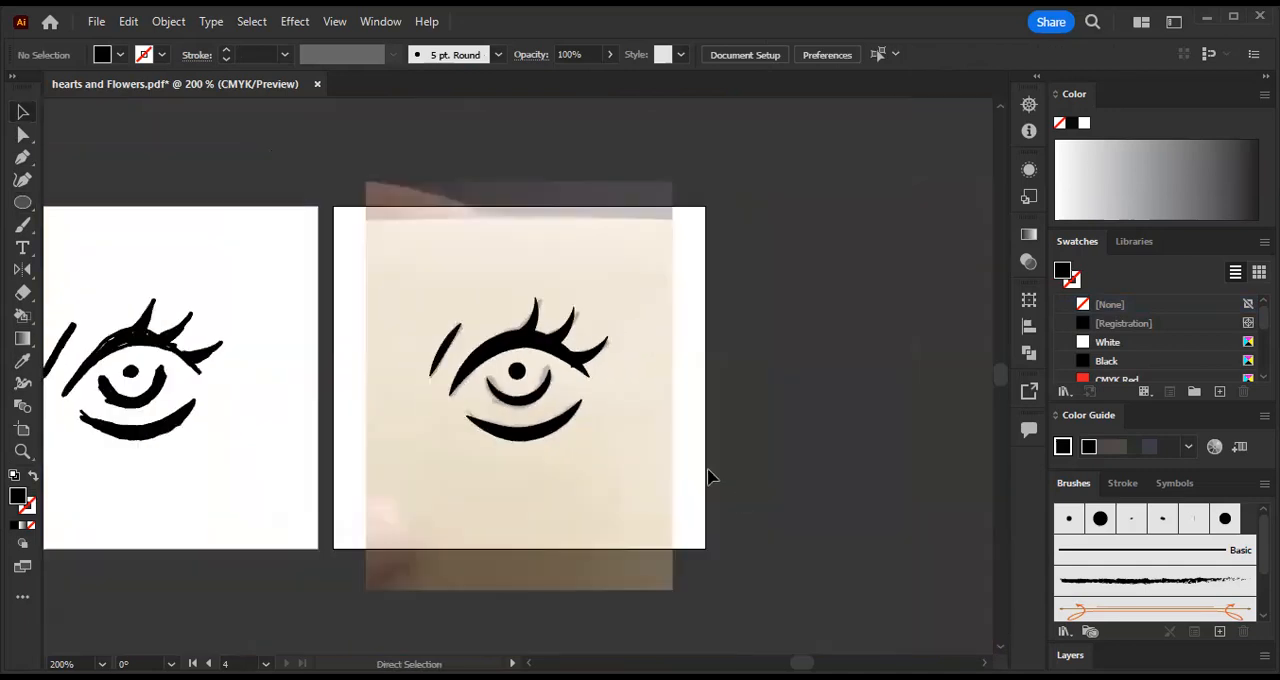
pyautogui.moveTo(463, 478); pyautogui.dragTo(633, 479)
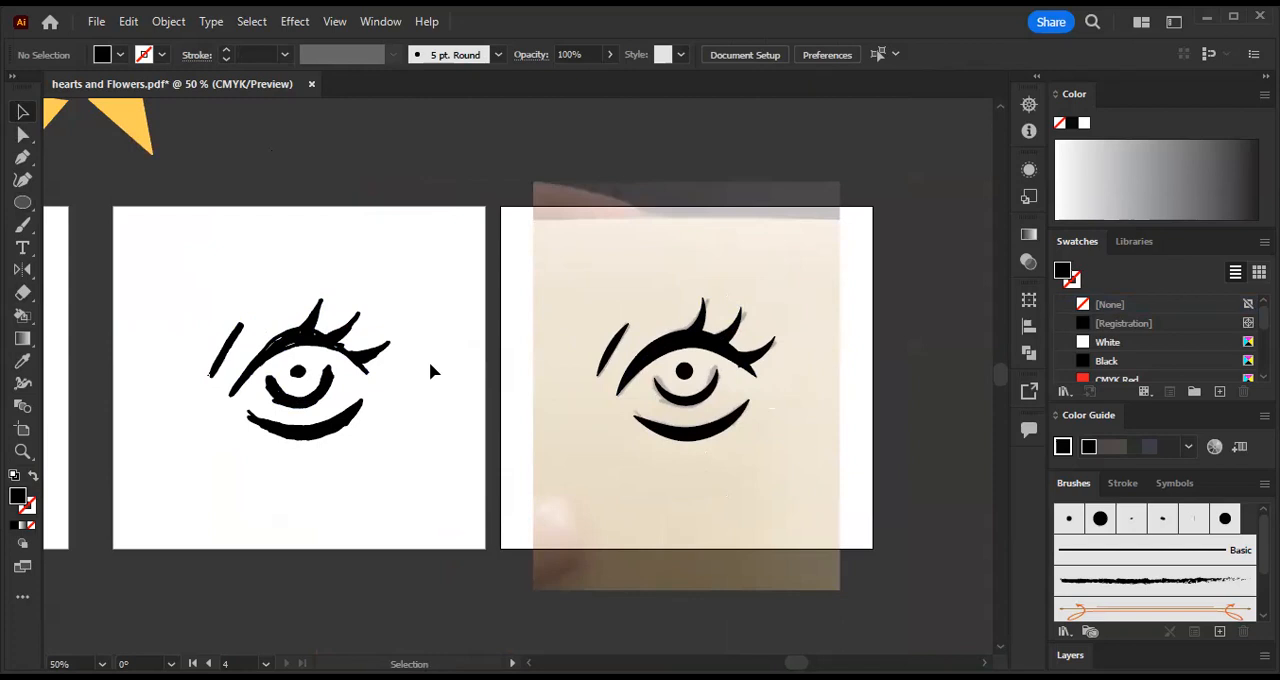
pyautogui.scroll(3, 712, 432)
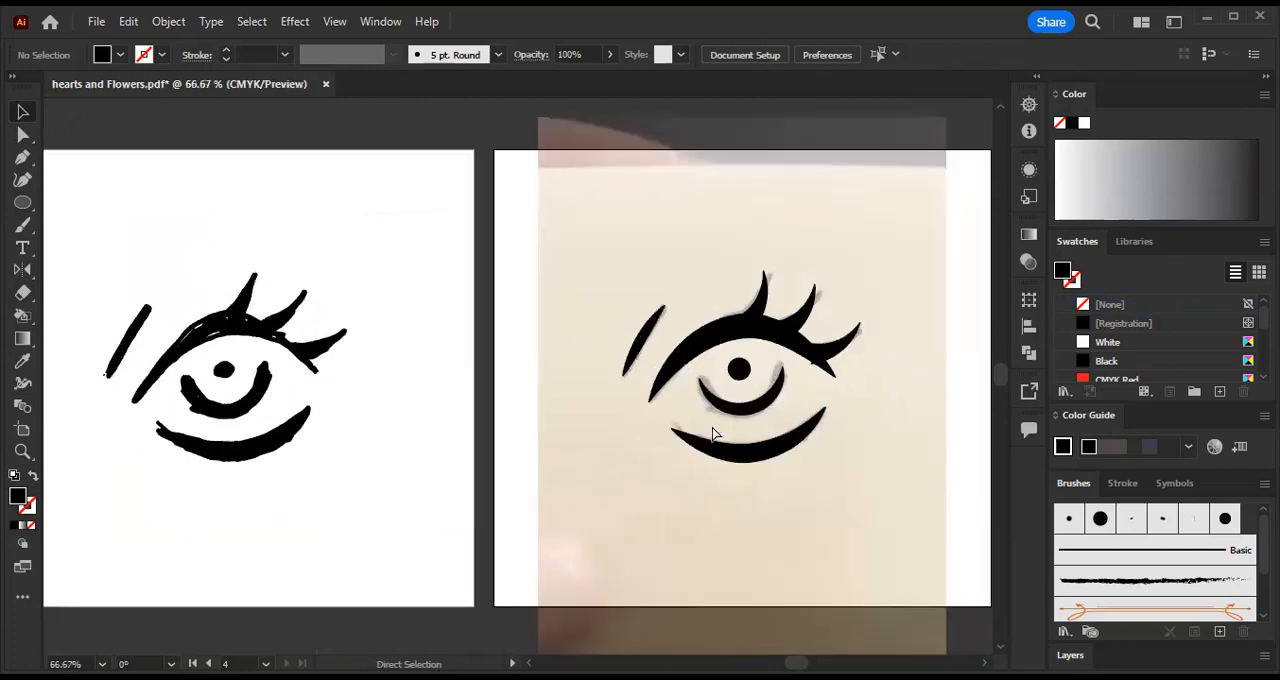
pyautogui.moveTo(712, 426); pyautogui.dragTo(174, 438)
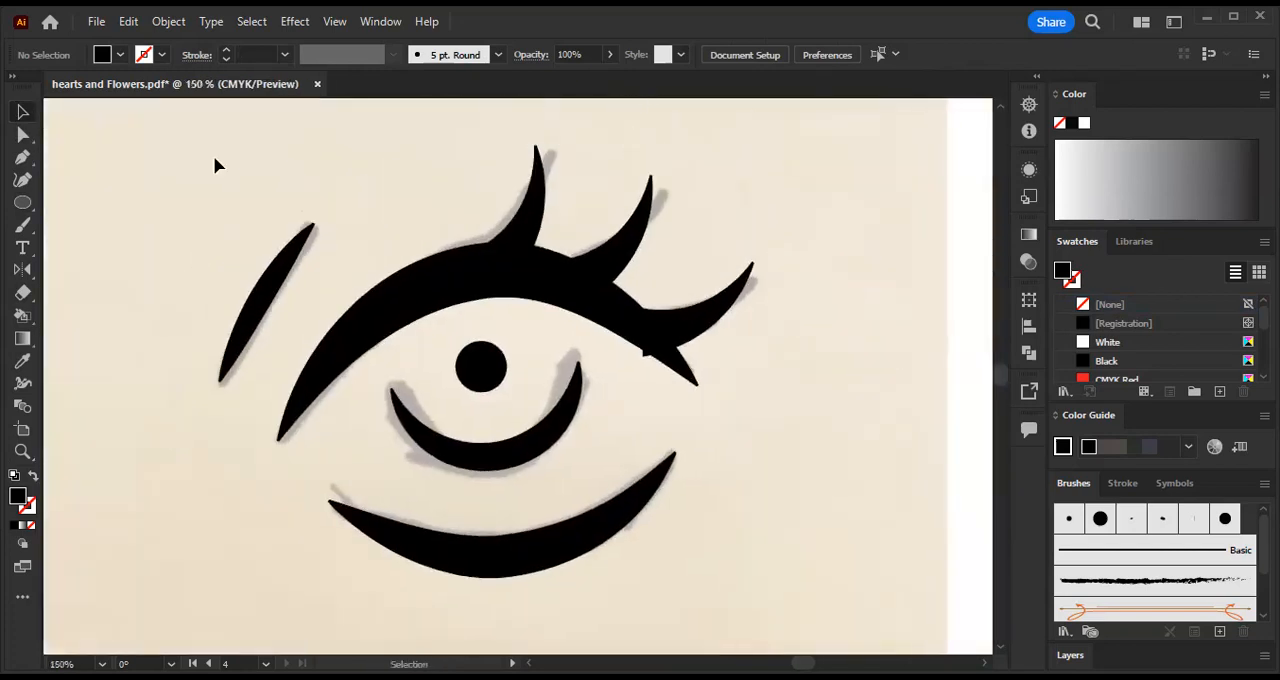
pyautogui.click(437, 289)
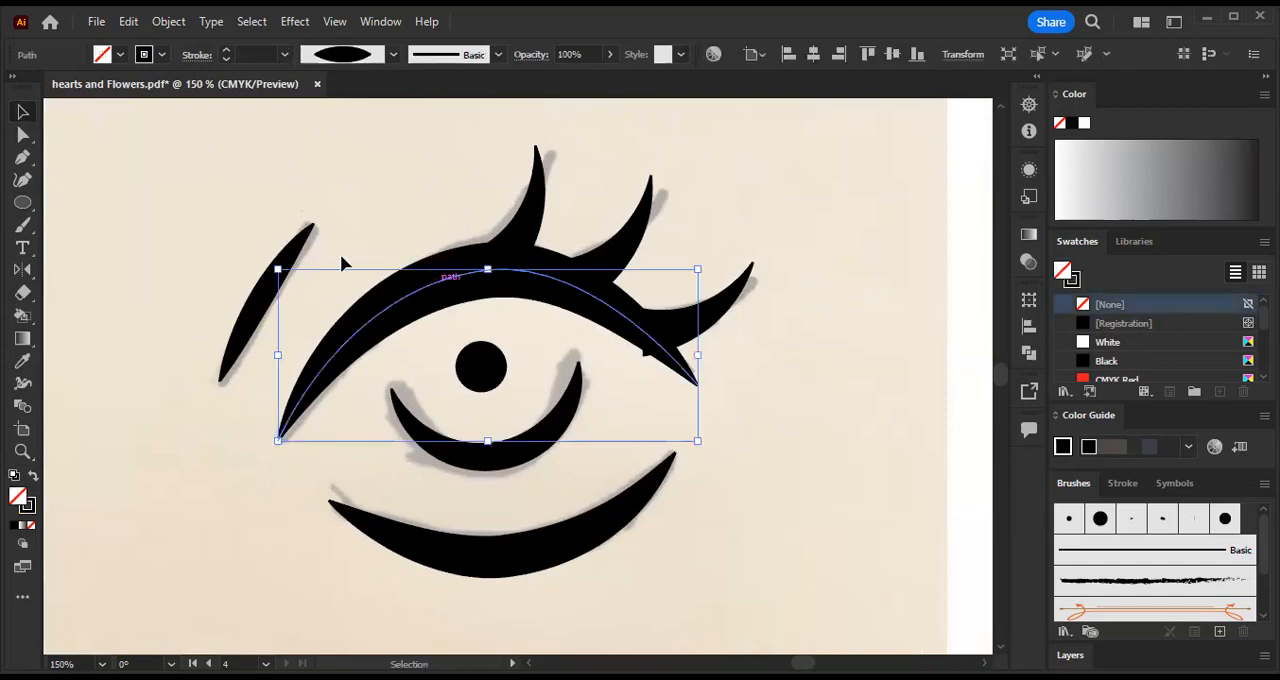
pyautogui.click(290, 258)
pyautogui.click(491, 280)
pyautogui.click(451, 294)
pyautogui.click(617, 246)
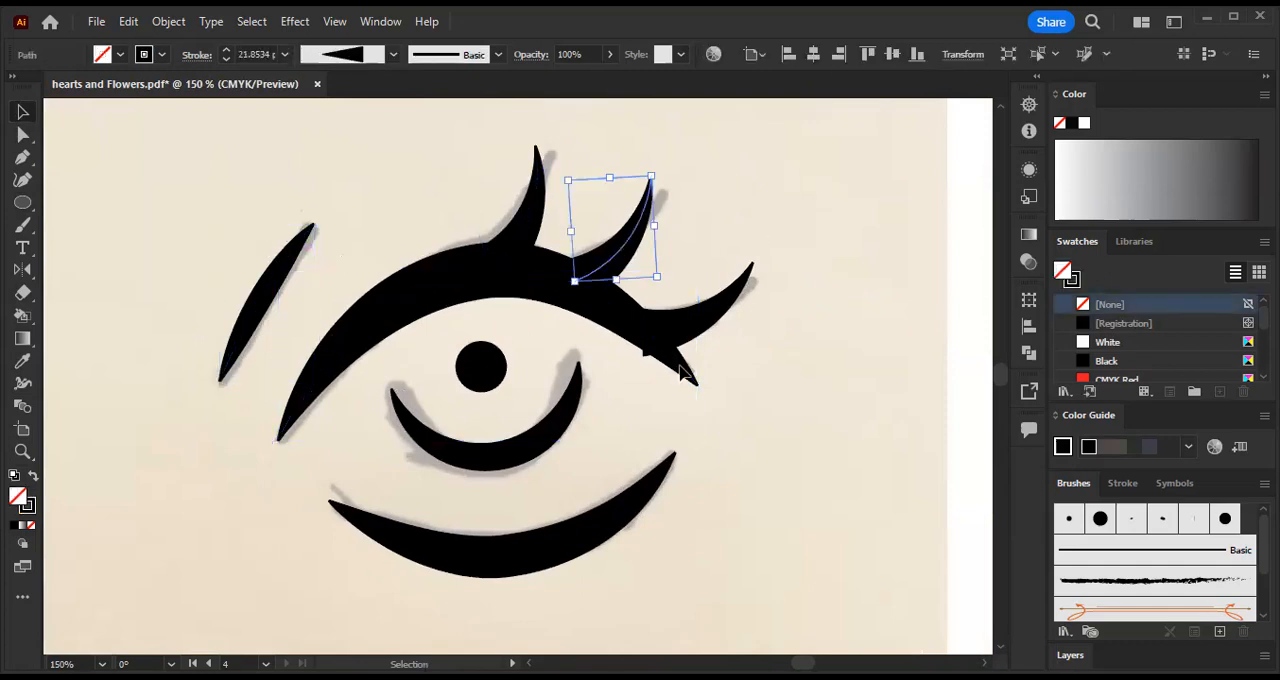
pyautogui.click(281, 194)
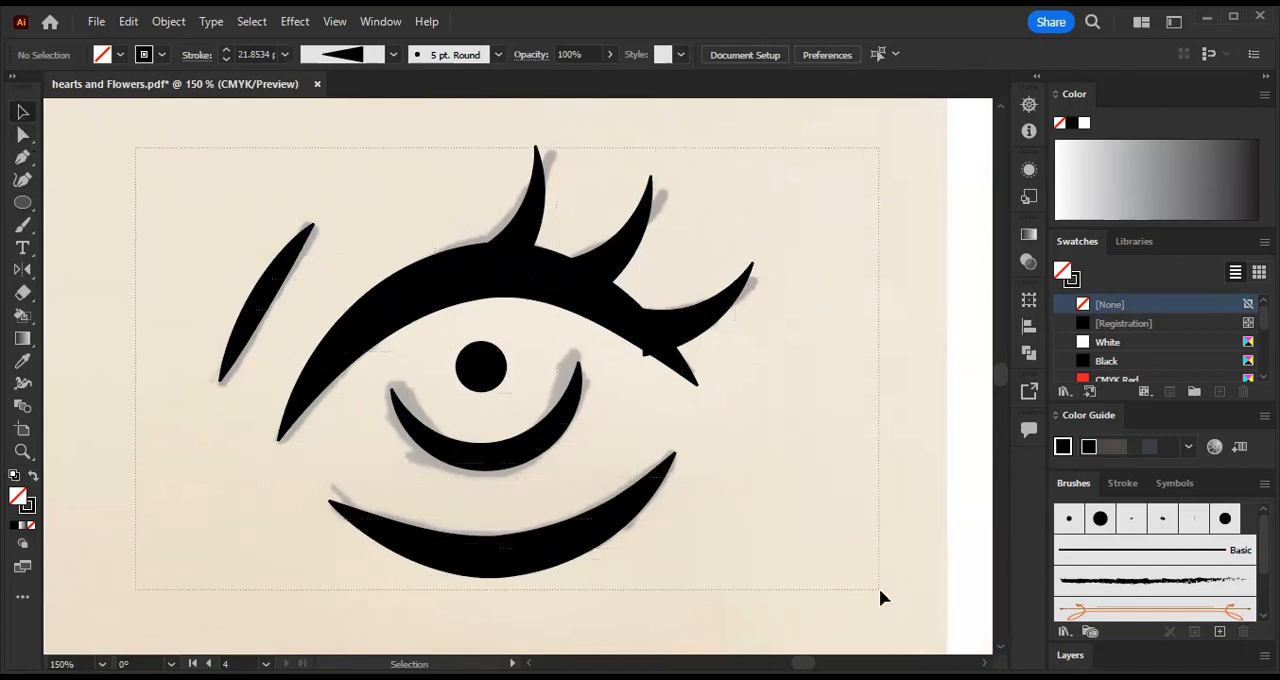
# - Select all the eye's strokes and expand their appearance into filled outlines, leaving nothing selected
pyautogui.hotkey('ctrl', 'a')
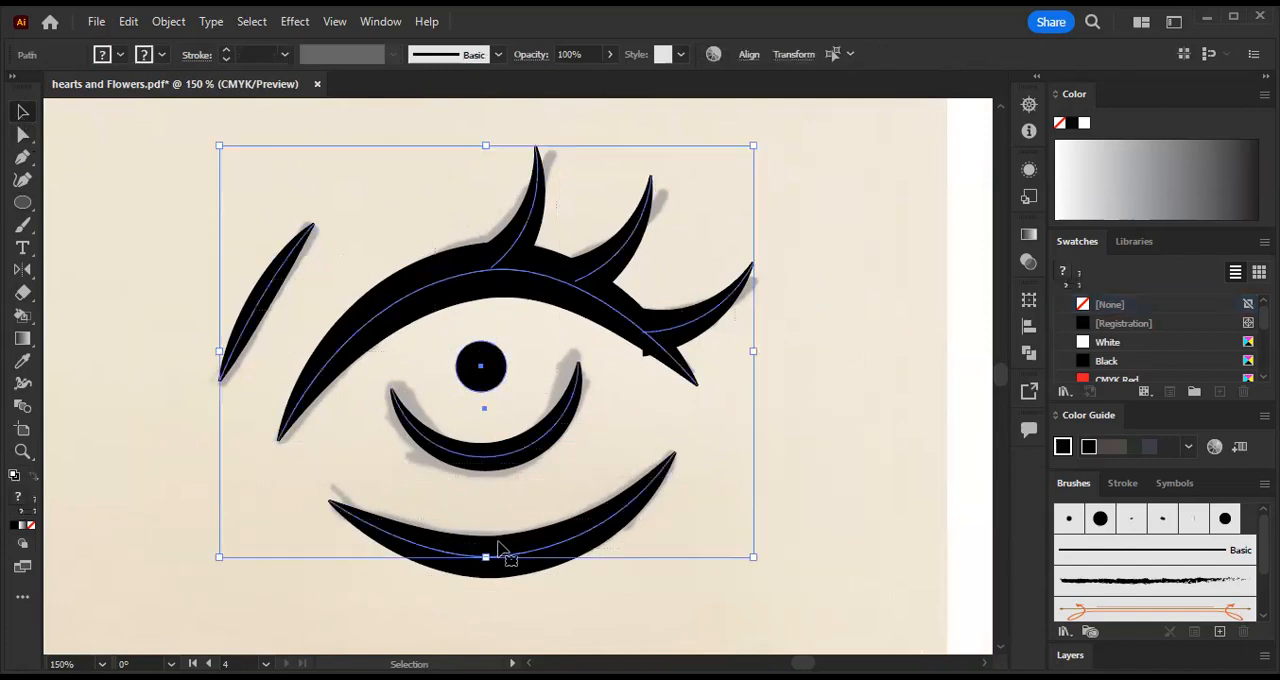
pyautogui.click(170, 22)
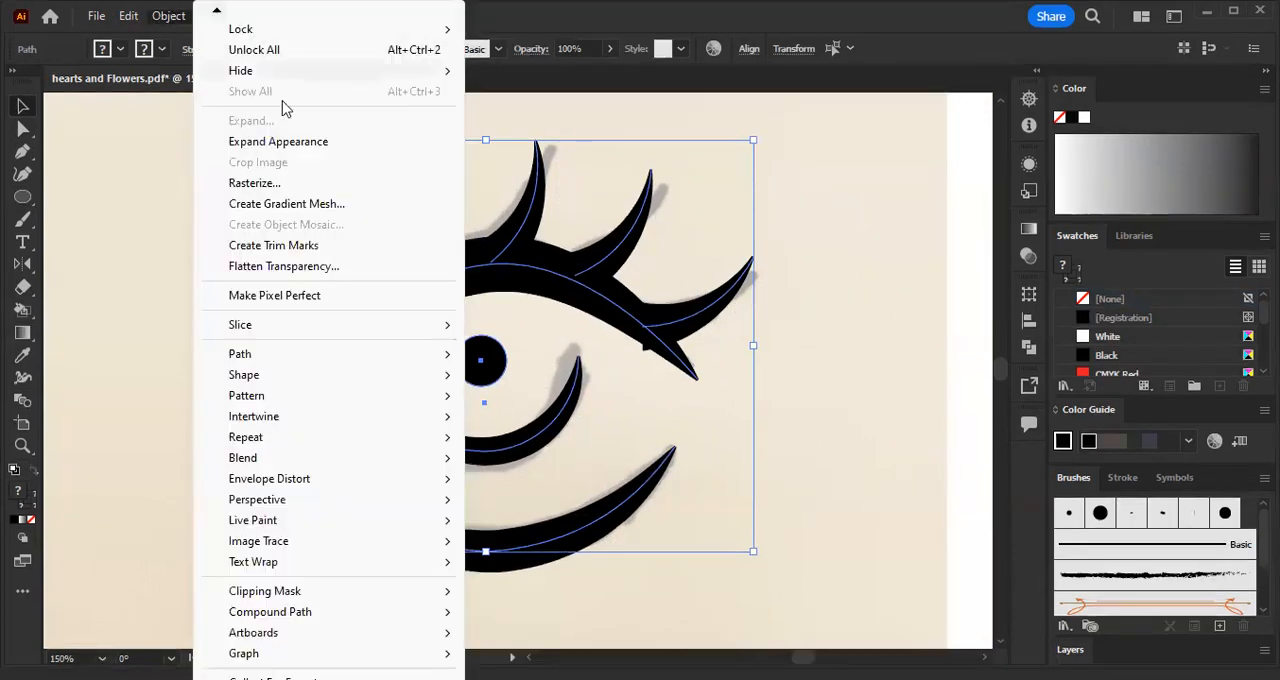
pyautogui.click(326, 146)
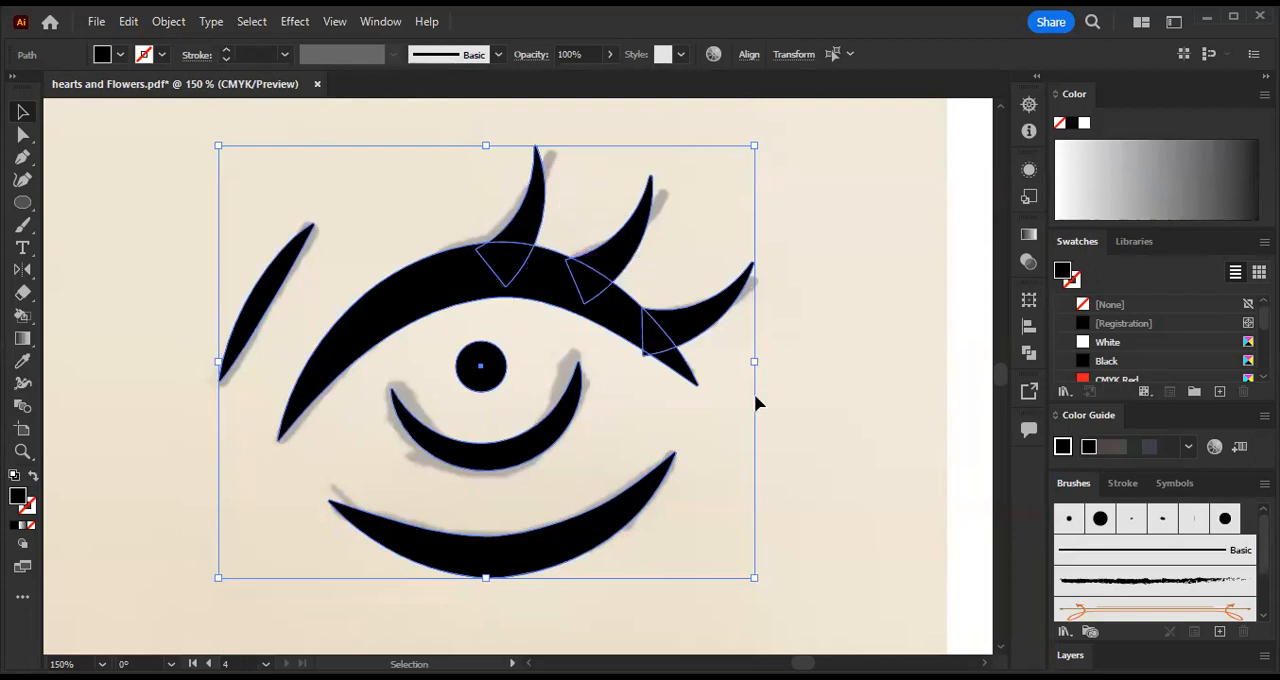
pyautogui.click(807, 347)
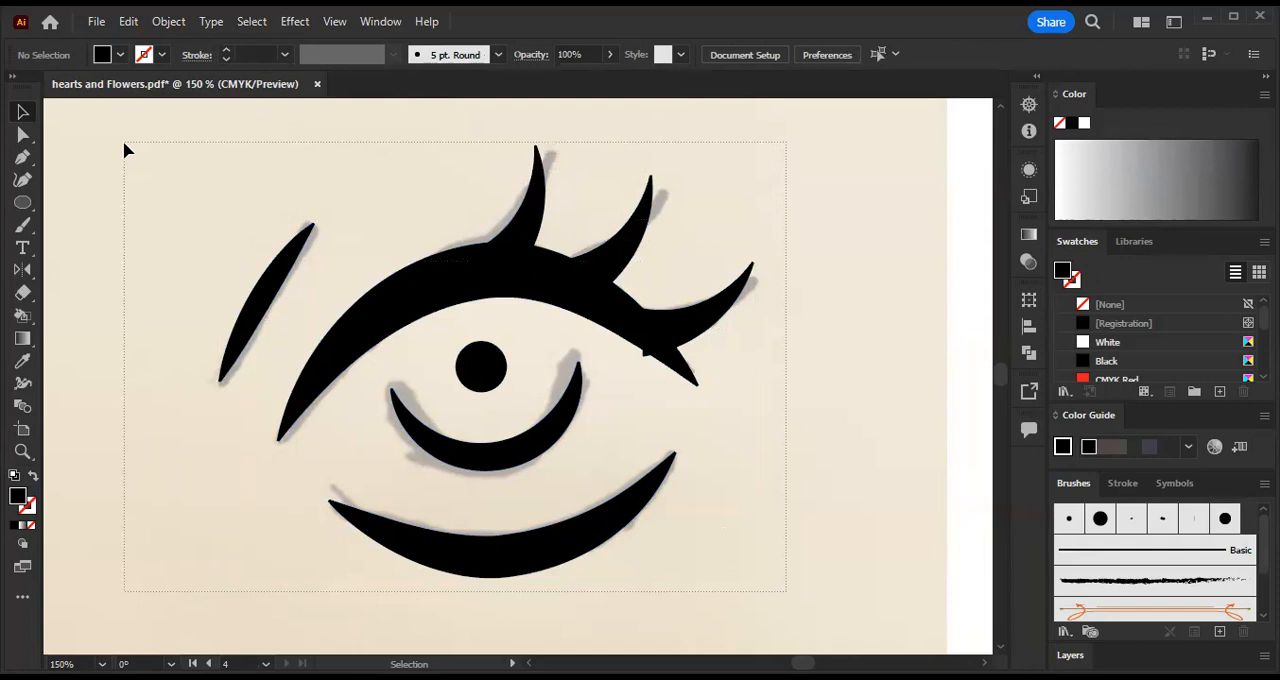
# - Select all the expanded eye shapes and activate the Shape Builder tool for the overlapping outer lash and upper eyelid
pyautogui.hotkey('ctrl', 'a')
pyautogui.press('a')
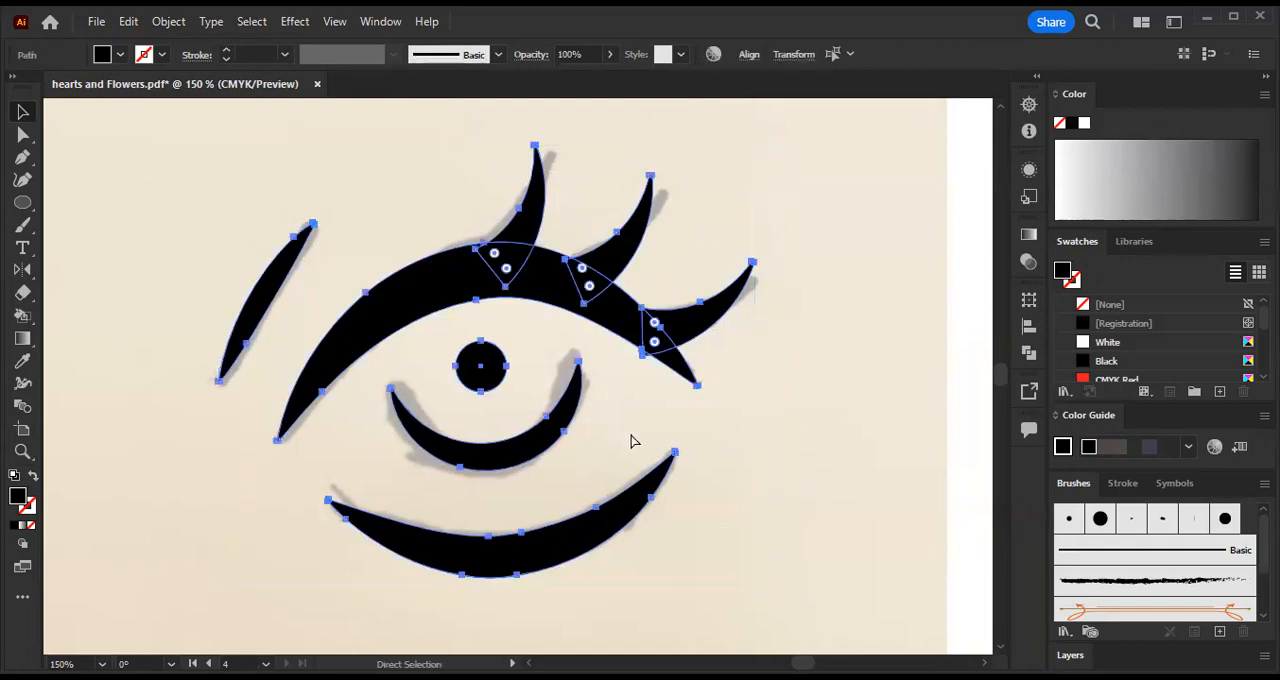
pyautogui.hotkey('ctrl', '+')
pyautogui.hotkey('ctrl', '+')
pyautogui.moveTo(774, 363); pyautogui.dragTo(500, 473)
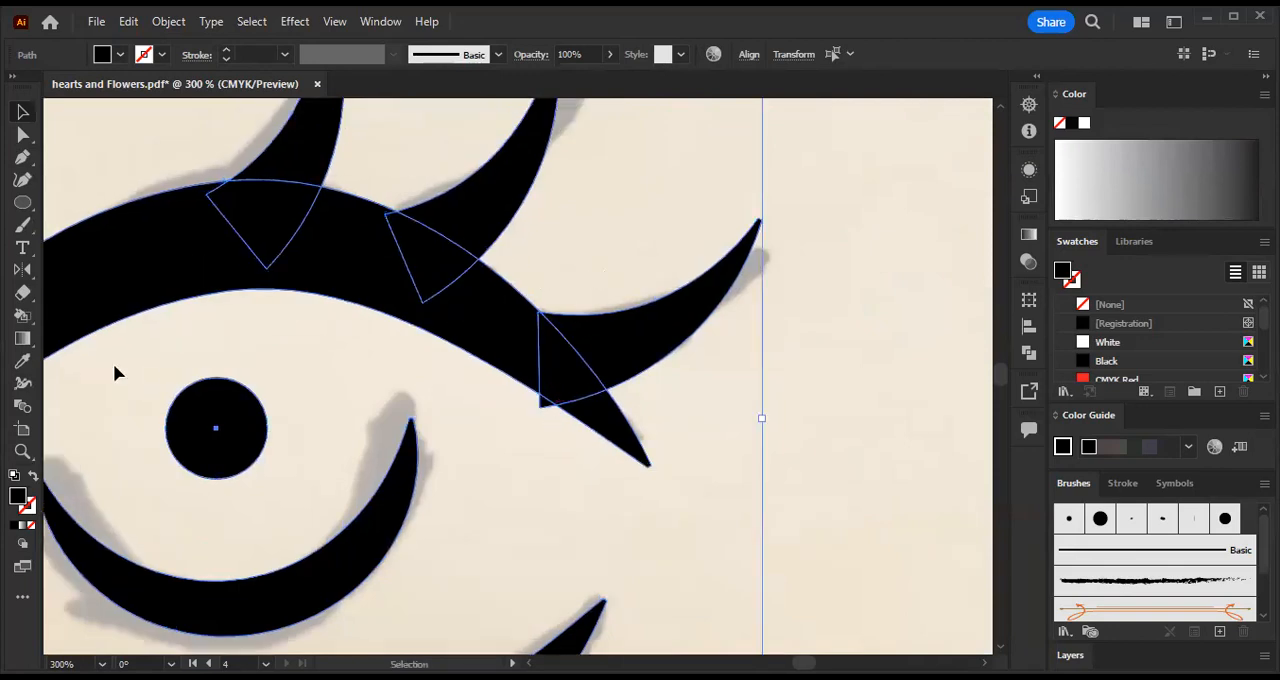
pyautogui.click(18, 320)
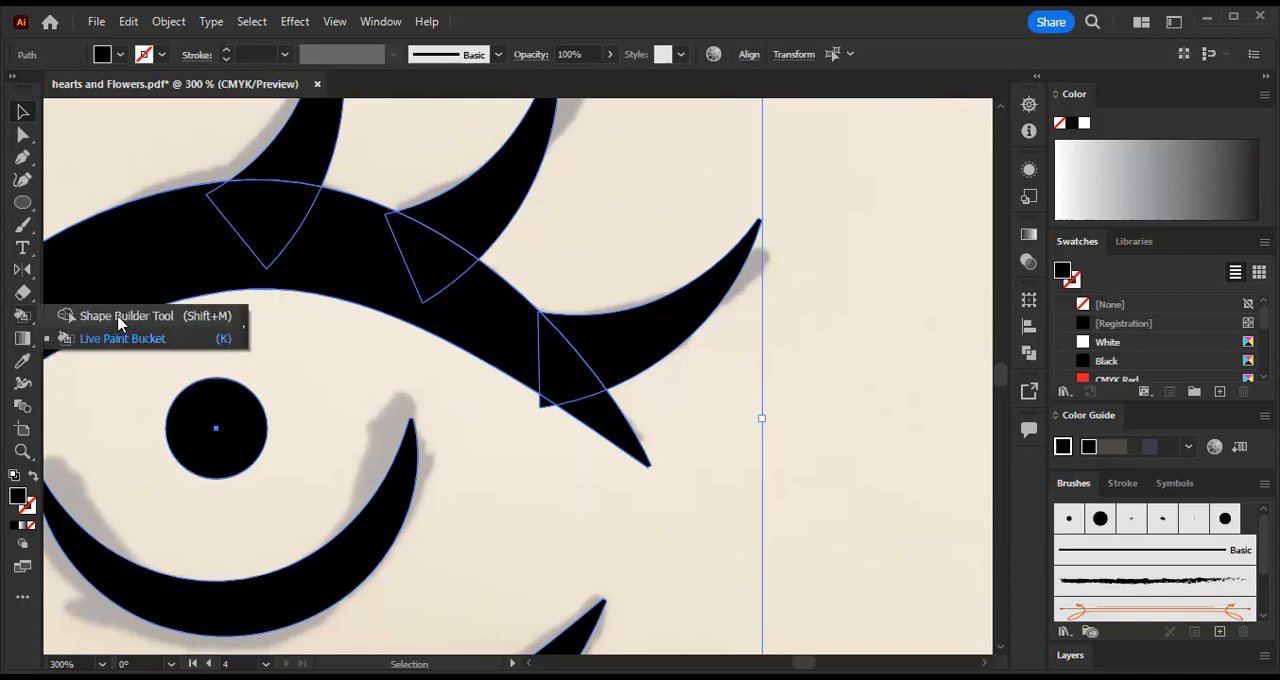
pyautogui.click(118, 318)
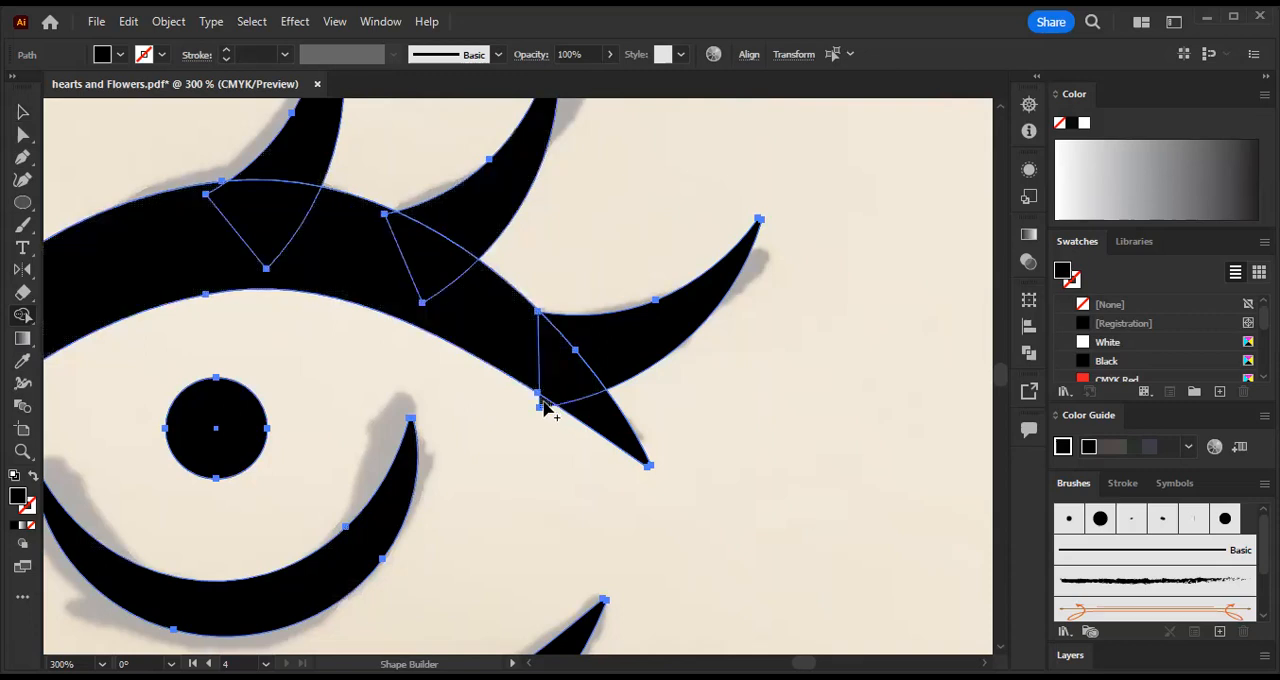
# - Try to delete the outer lash's corner protruding below the upper eyelid with Shape Builder, and undo the deletion
pyautogui.hotkey('ctrl', '+')
pyautogui.hotkey('ctrl', '+')
pyautogui.hotkey('ctrl', '+')
pyautogui.moveTo(727, 334); pyautogui.dragTo(12, 358)
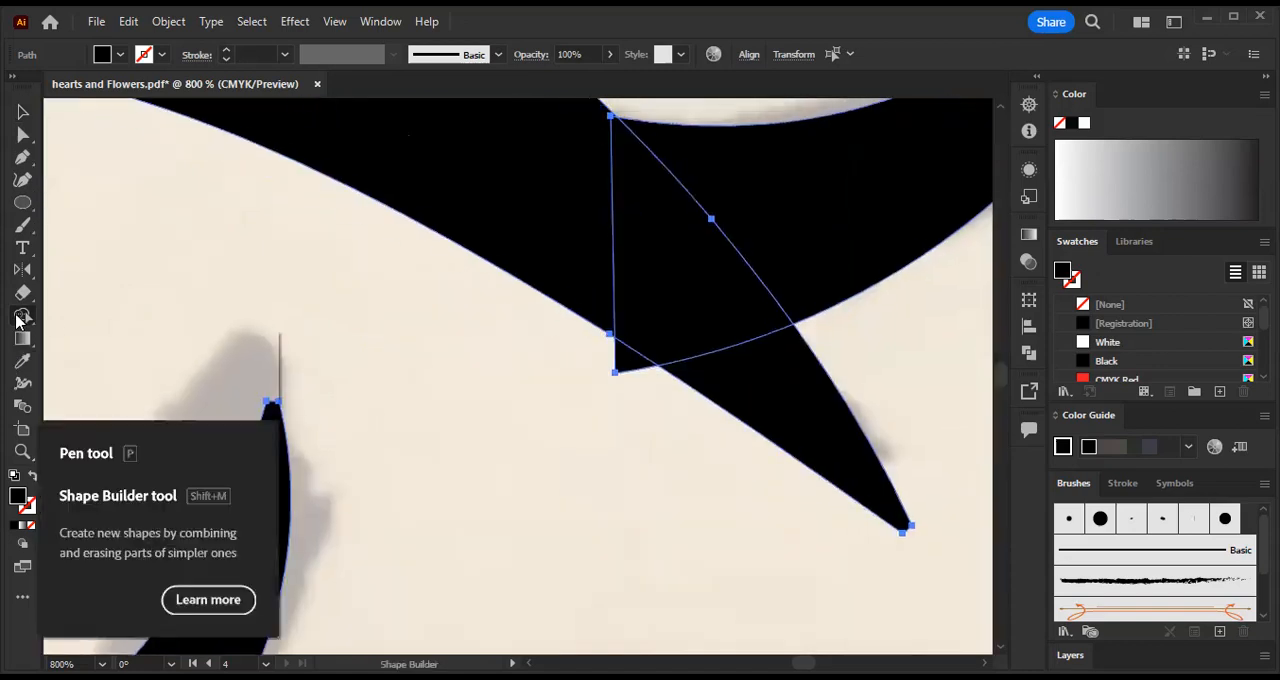
pyautogui.keyDown('alt'); pyautogui.click(650, 369); pyautogui.keyUp('alt')
pyautogui.press('Delete')
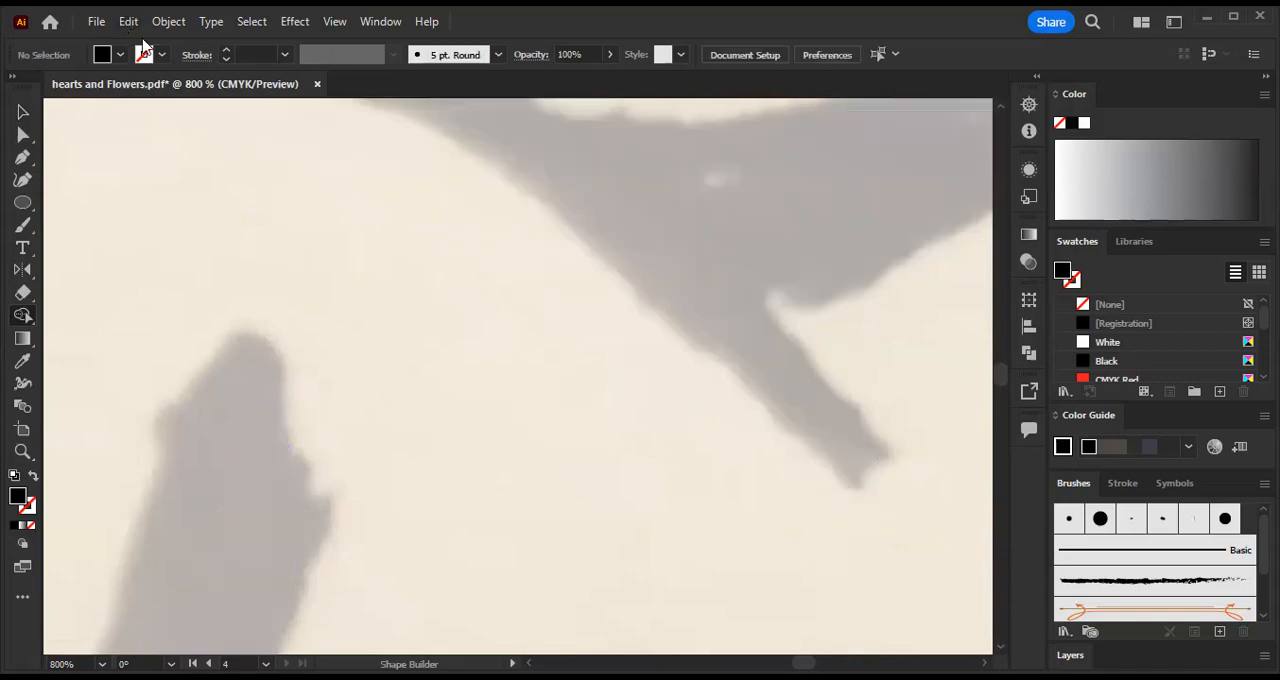
pyautogui.hotkey('ctrl', 'z')
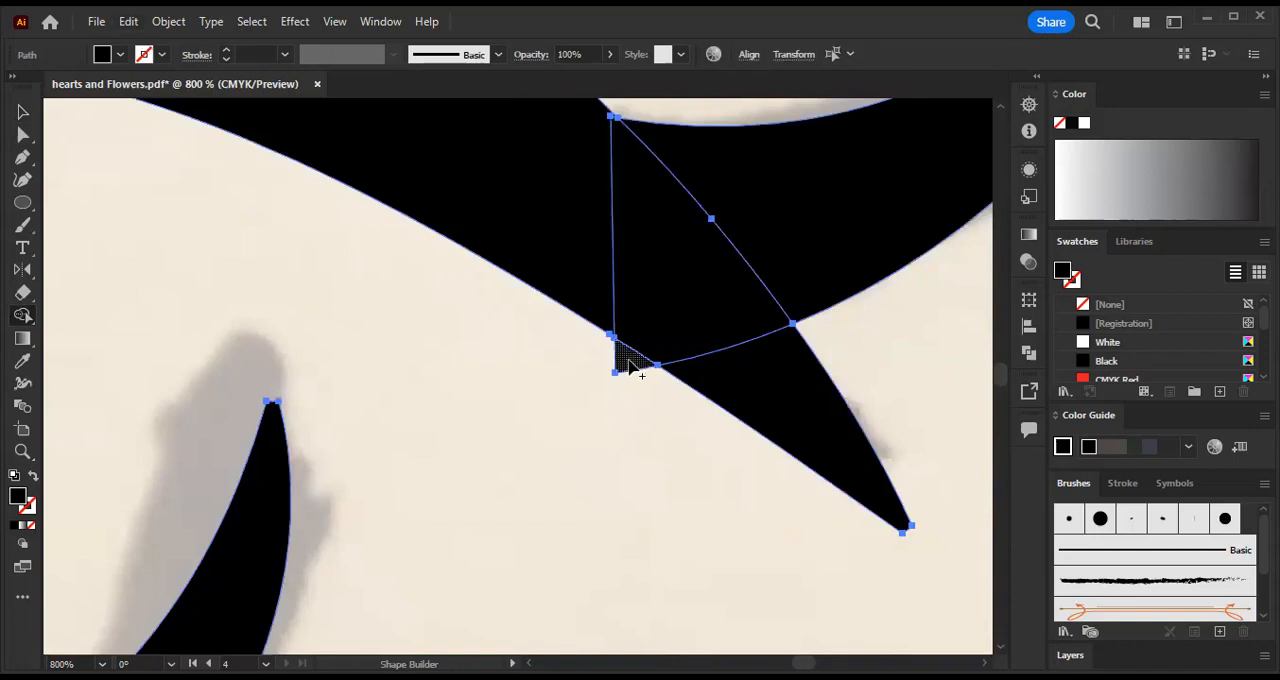
# - Try again to remove the protruding lash corner below the eyelid with Shape Builder, and undo the second deletion
pyautogui.rightClick(630, 366)
pyautogui.press('Escape')
pyautogui.click(630, 366)
pyautogui.press('-')
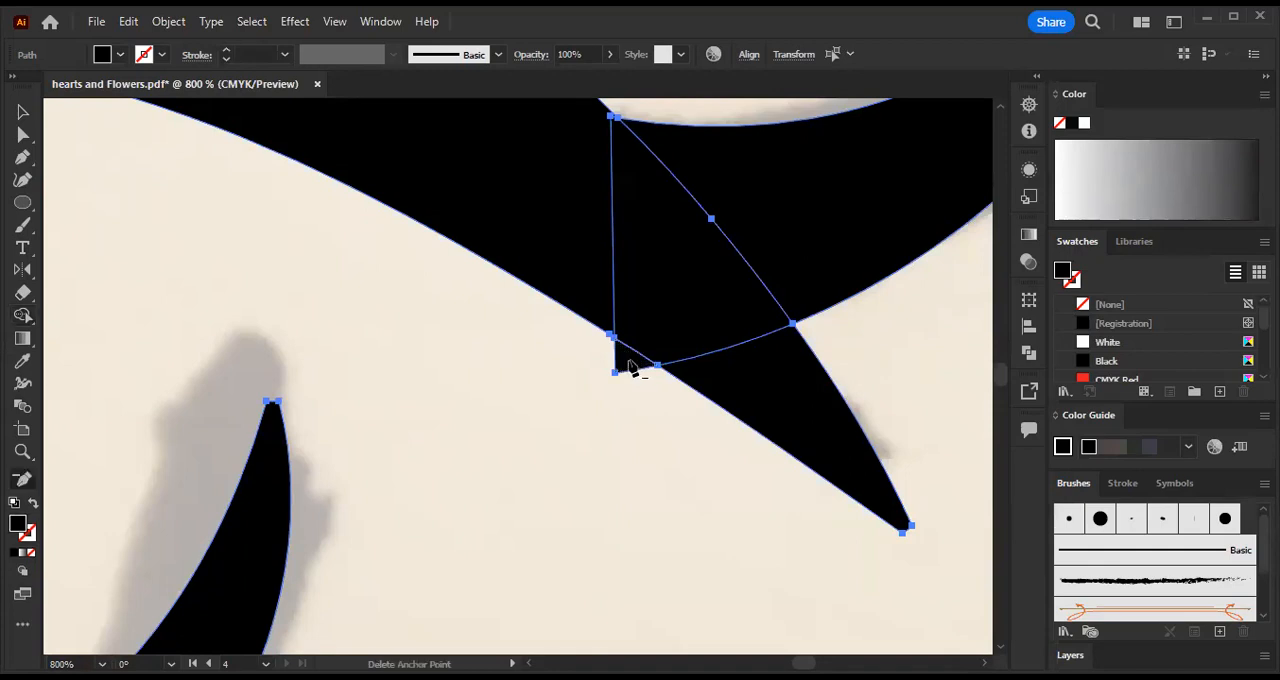
pyautogui.click(28, 318)
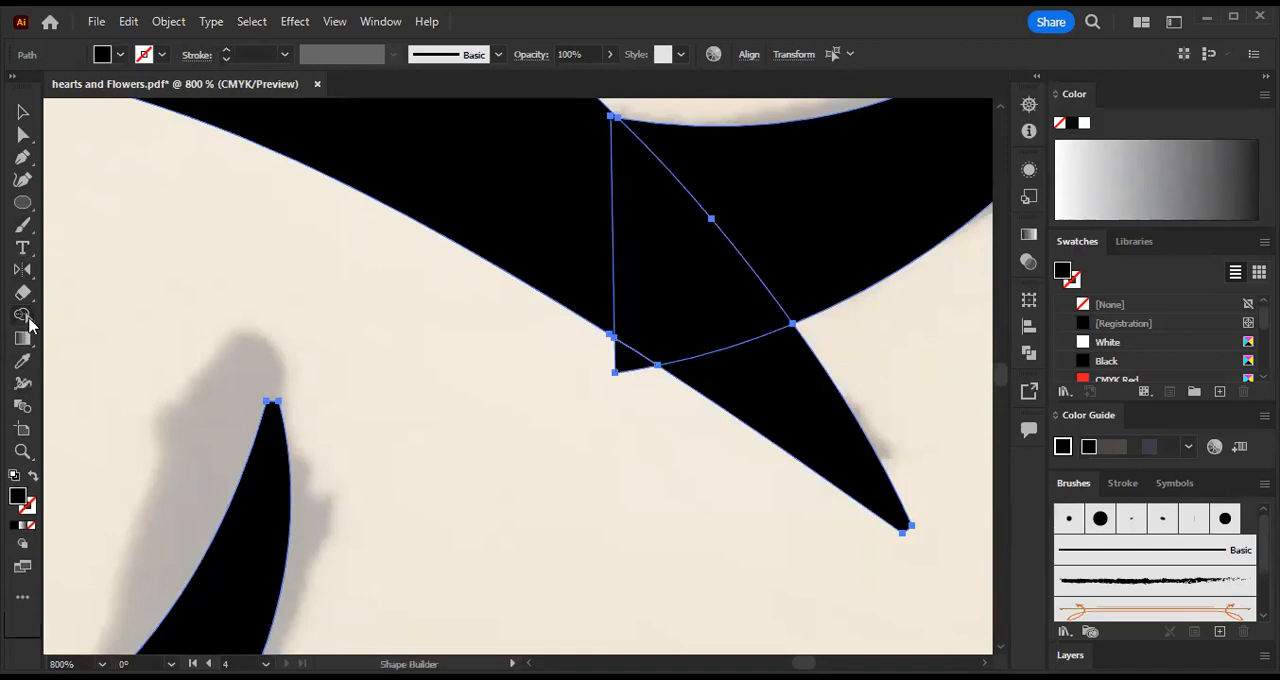
pyautogui.click(636, 368)
pyautogui.press('Delete')
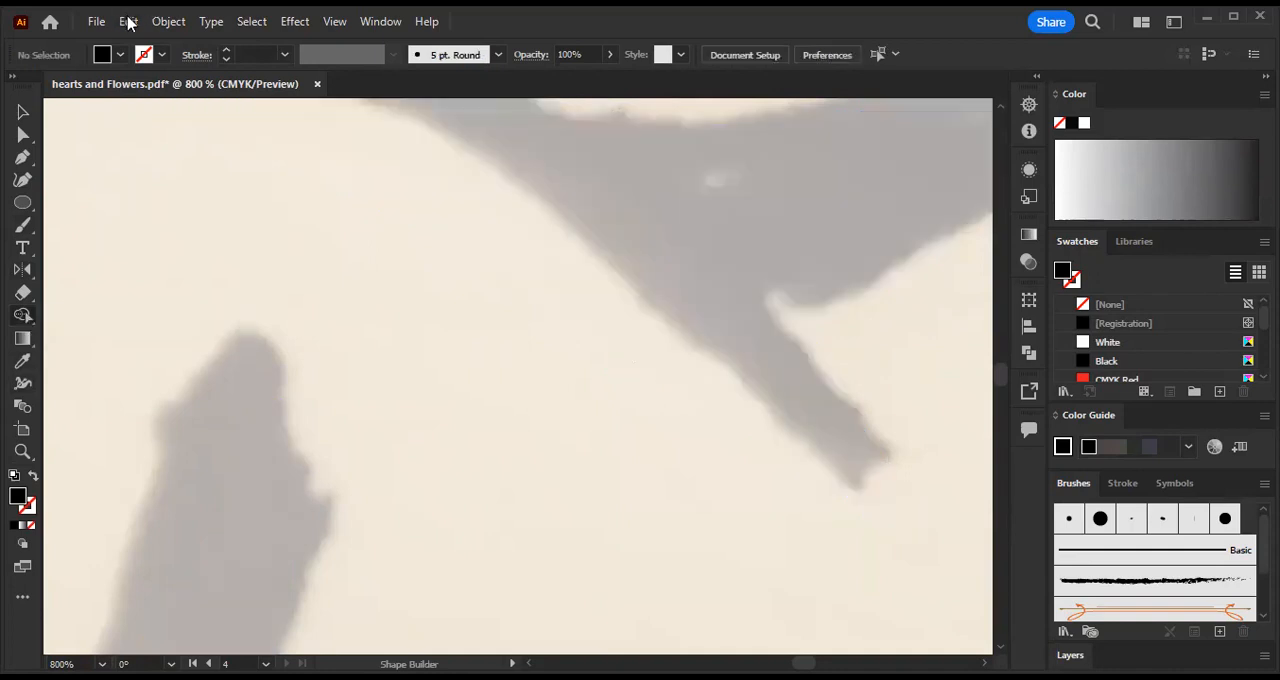
pyautogui.hotkey('ctrl', 'z')
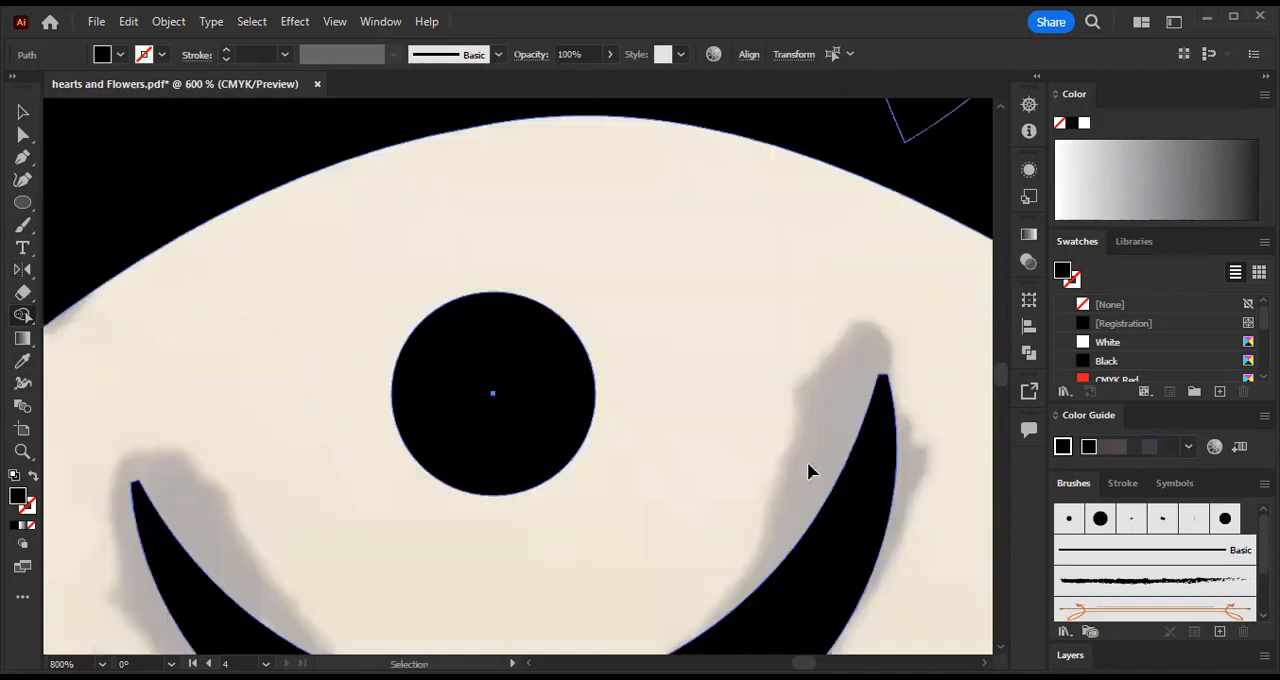
pyautogui.hotkey('ctrl', '-')
pyautogui.hotkey('ctrl', '-')
pyautogui.hotkey('ctrl', '-')
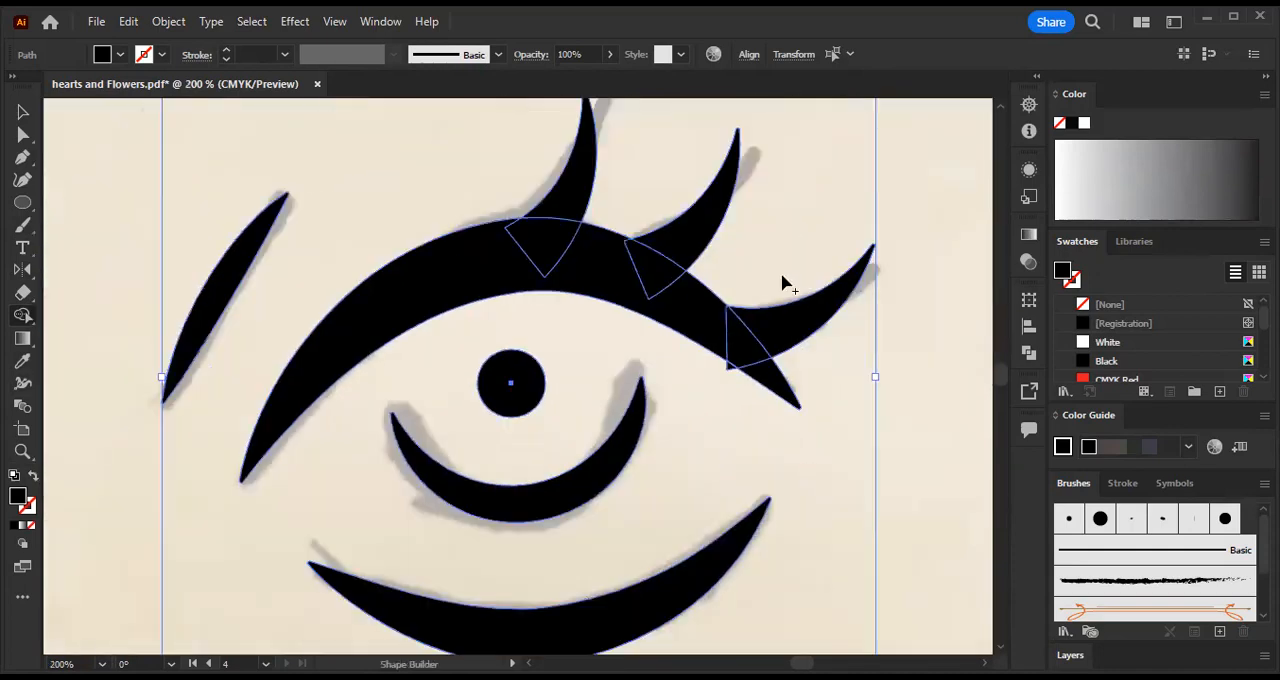
pyautogui.scroll(1, 871, 140)
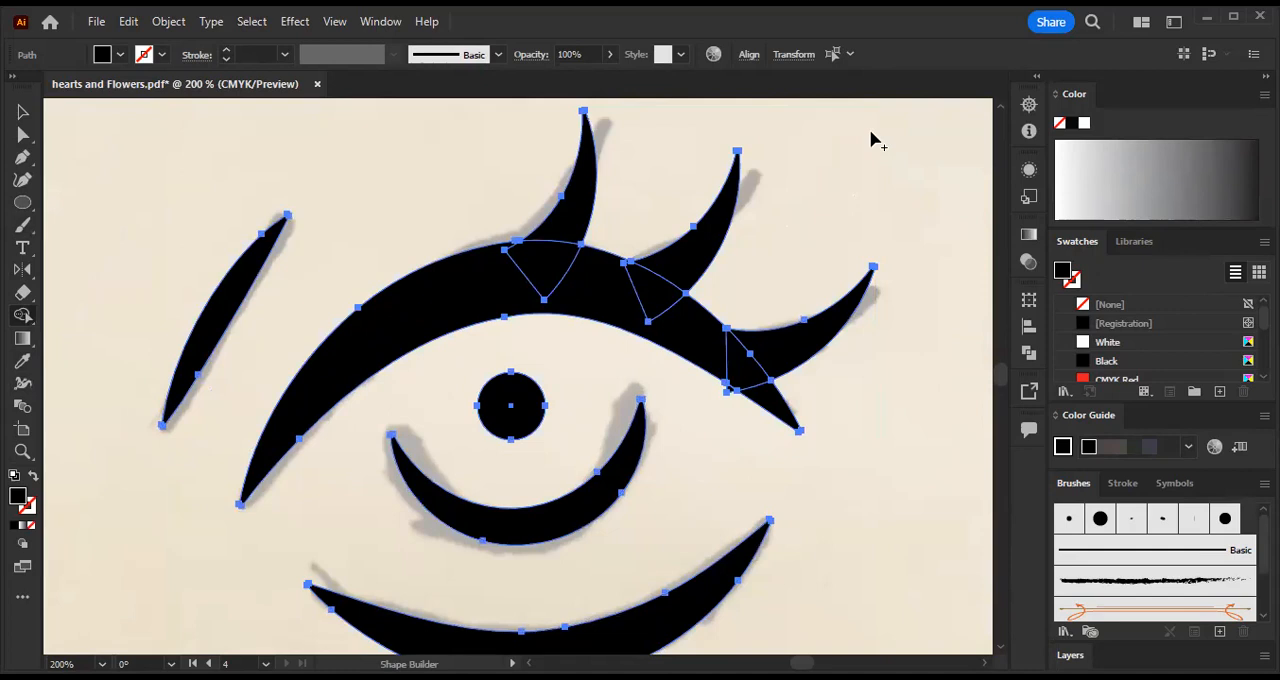
pyautogui.scroll(-1, 668, 278)
pyautogui.press('v')
pyautogui.click(722, 478)
pyautogui.hotkey('ctrl', 'a')
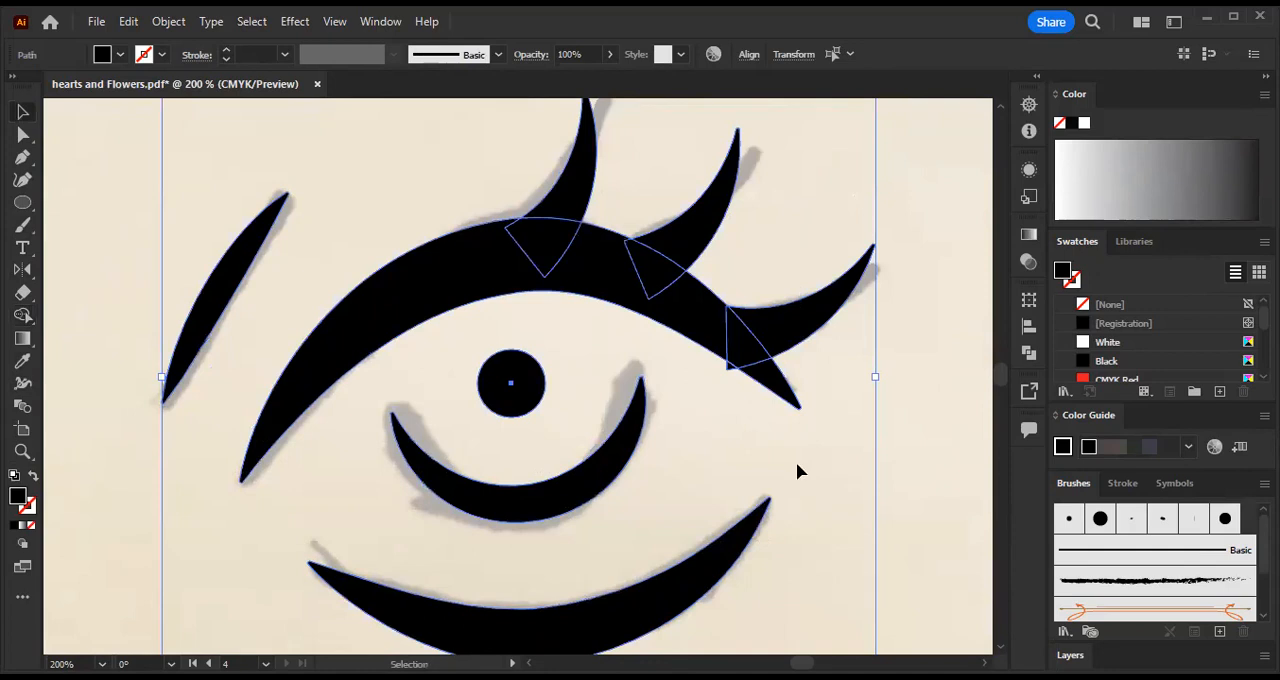
pyautogui.click(173, 22)
pyautogui.click(265, 126)
pyautogui.scroll(-3, 766, 294)
pyautogui.click(940, 306)
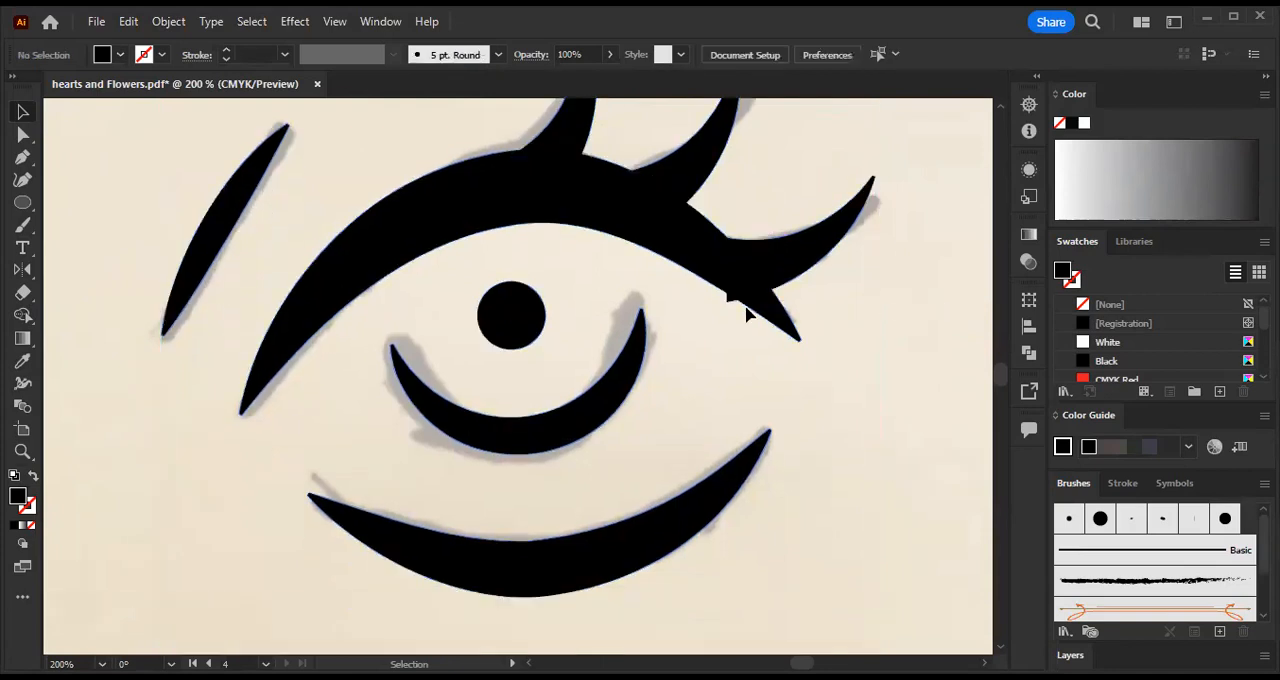
pyautogui.click(737, 302)
pyautogui.click(807, 317)
pyautogui.scroll(2, 700, 295)
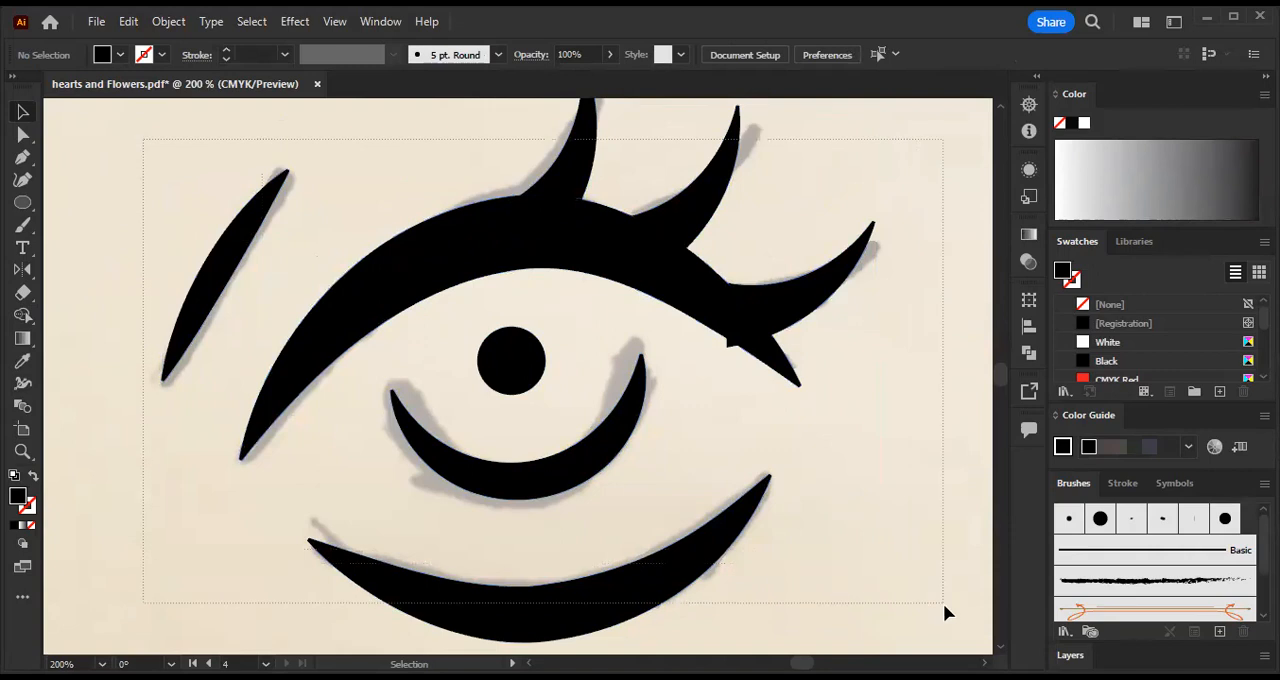
pyautogui.moveTo(943, 603); pyautogui.dragTo(943, 608)
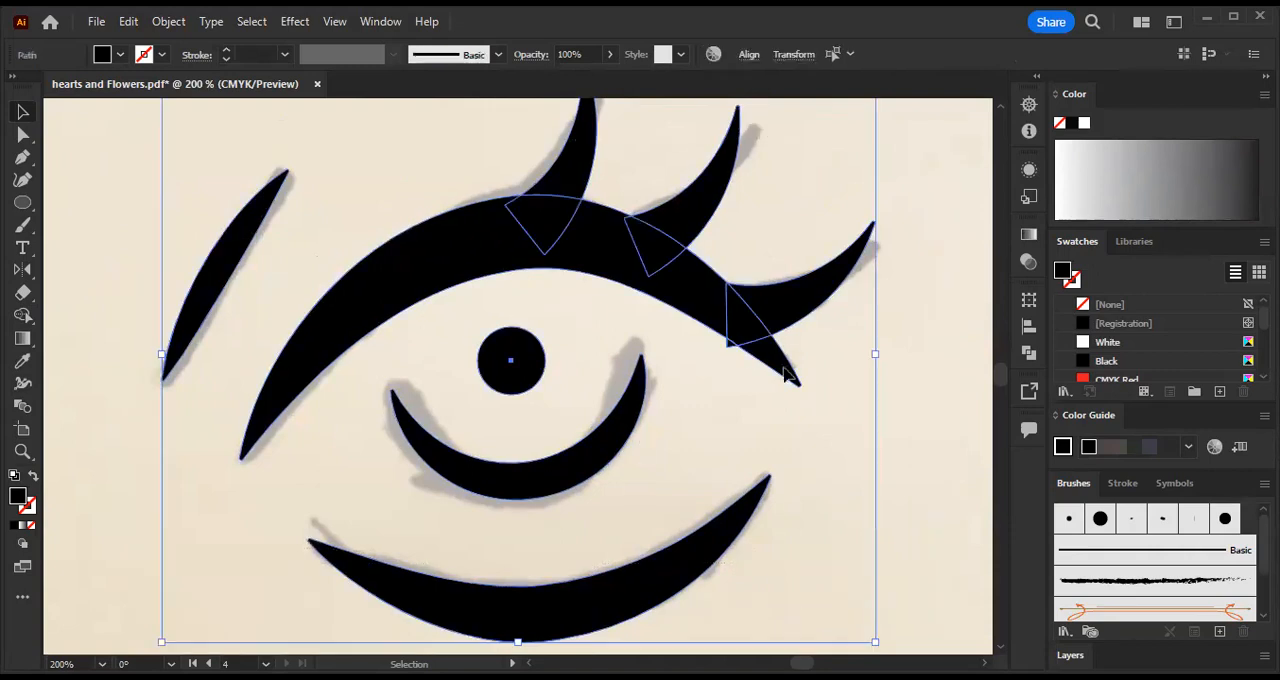
pyautogui.click(168, 21)
pyautogui.click(257, 120)
pyautogui.click(138, 140)
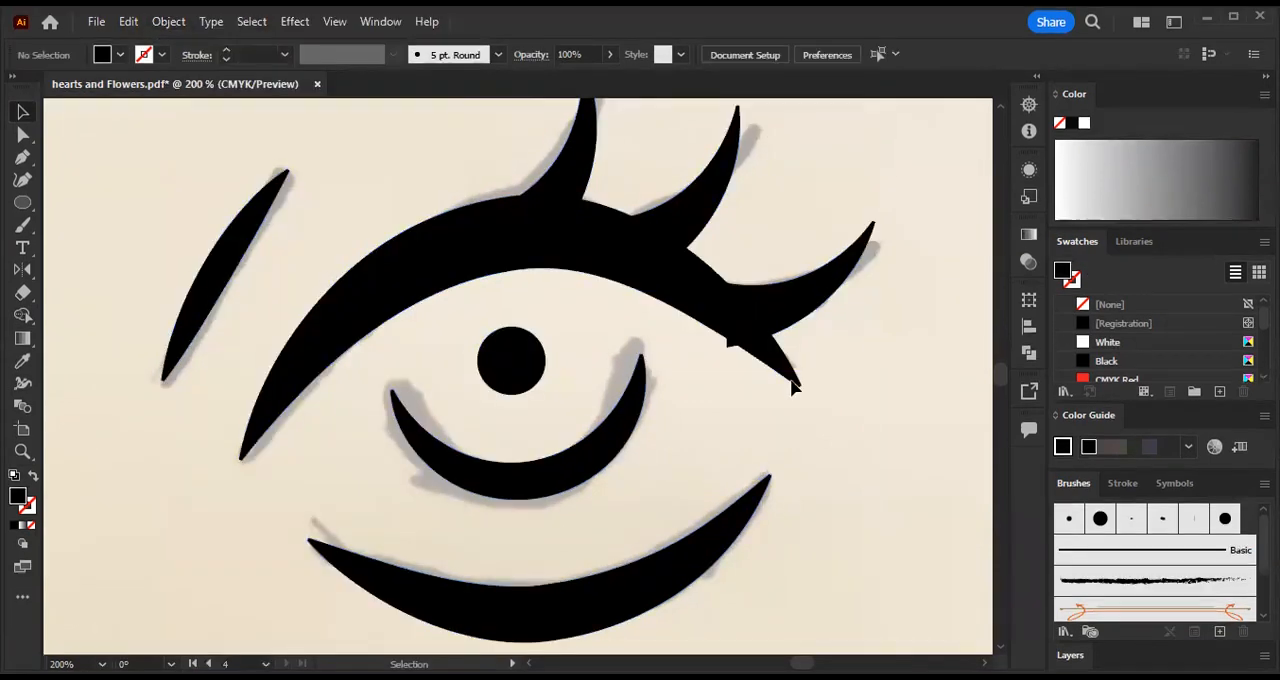
# - Delete the small outer lash corner that protrudes below the upper eyelid
pyautogui.moveTo(727, 350); pyautogui.dragTo(785, 376)
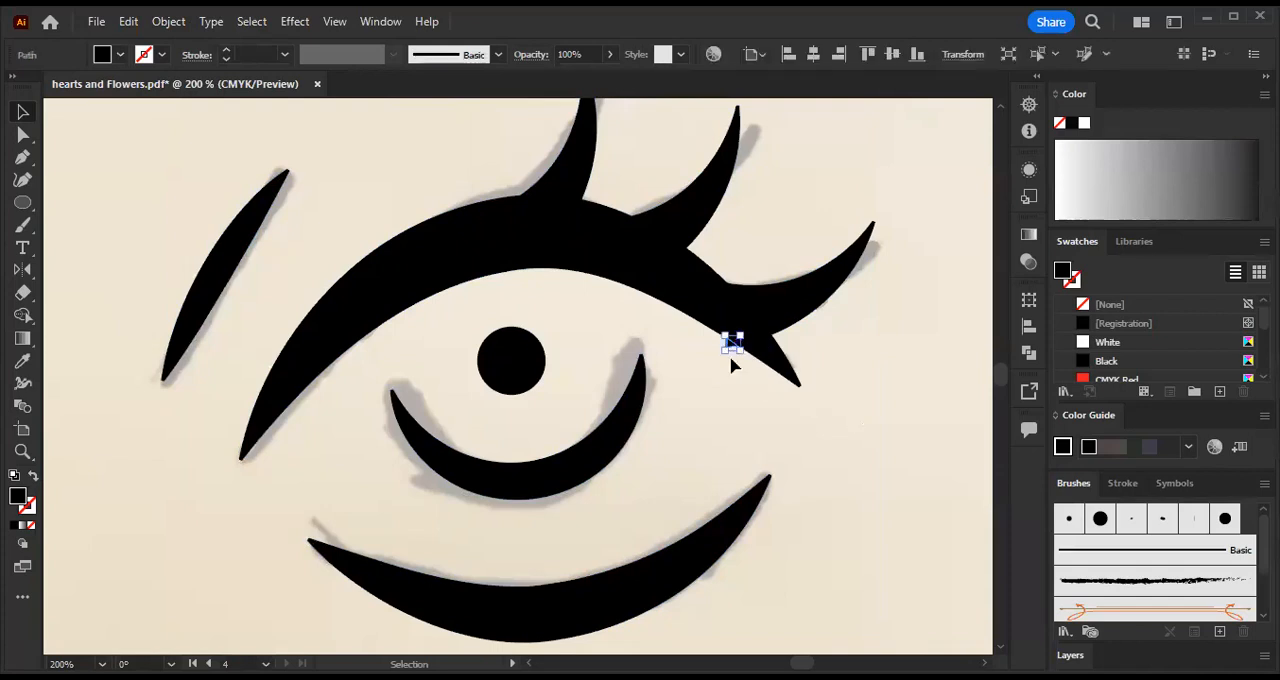
pyautogui.press('Delete')
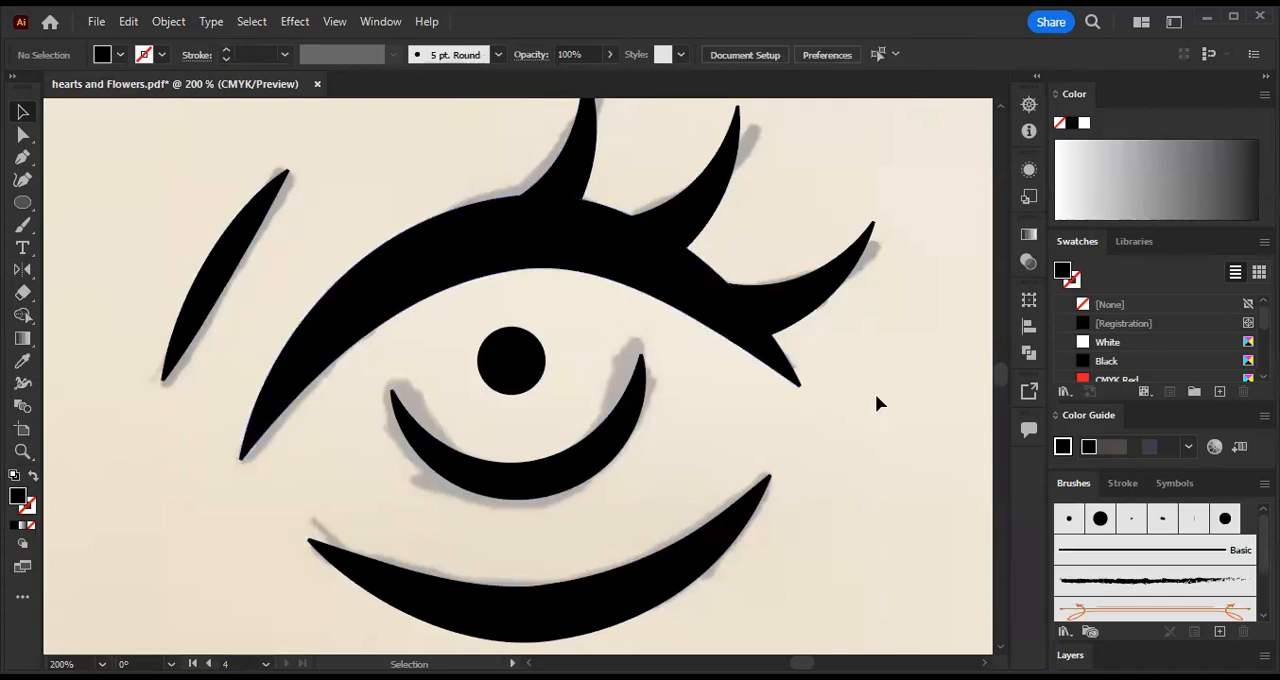
pyautogui.scroll(-2, 699, 435)
pyautogui.scroll(1, 699, 435)
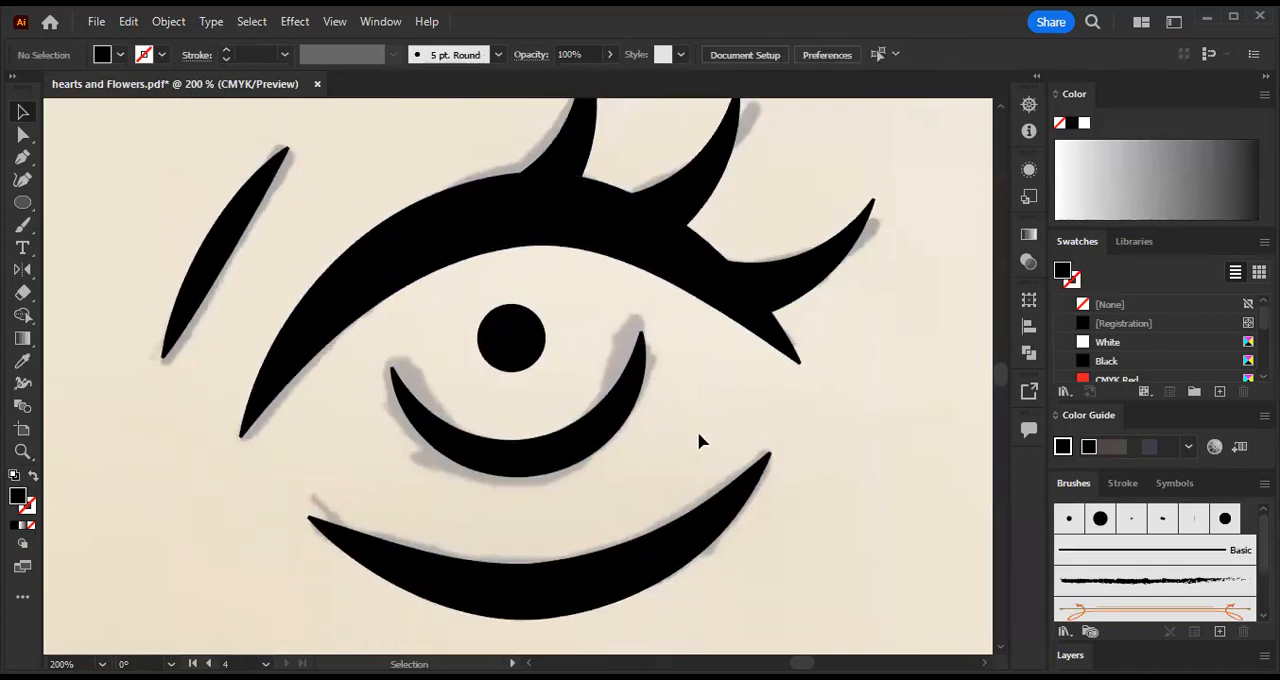
# - Unlock all objects and delete the reference photo behind the redrawn eye
pyautogui.hotkey('ctrl', '-')
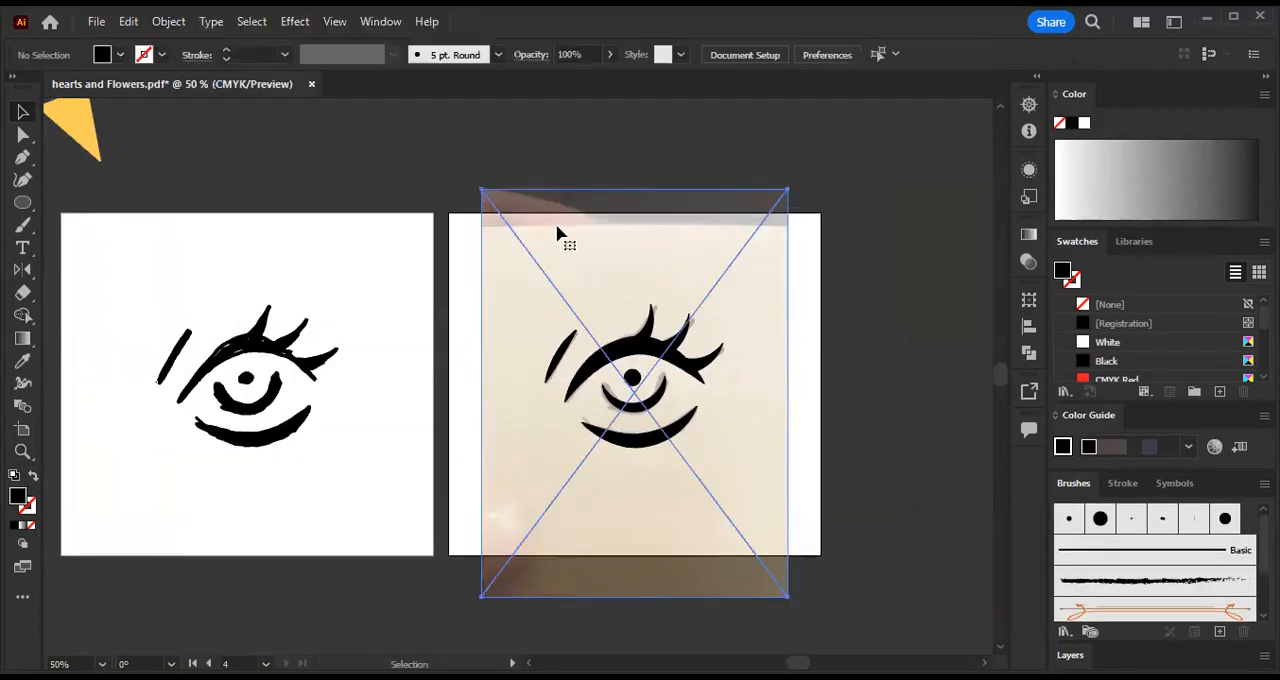
pyautogui.moveTo(557, 229); pyautogui.dragTo(894, 224)
pyautogui.press('Delete')
pyautogui.moveTo(486, 226); pyautogui.dragTo(567, 233)
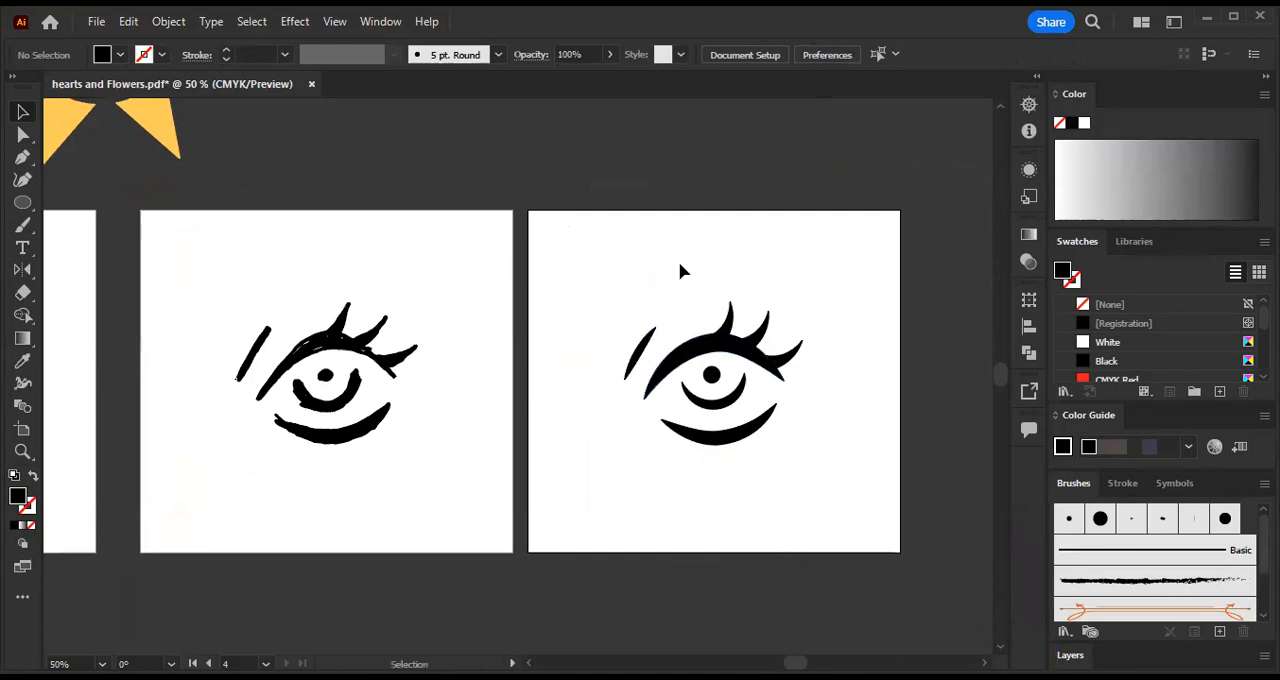
# - Select all shapes of the redrawn eye and unite them with the Pathfinder Unite shape mode
pyautogui.press('a')
pyautogui.hotkey('ctrl', '+')
pyautogui.hotkey('ctrl', '+')
pyautogui.hotkey('ctrl', '+')
pyautogui.moveTo(814, 409); pyautogui.dragTo(210, 444)
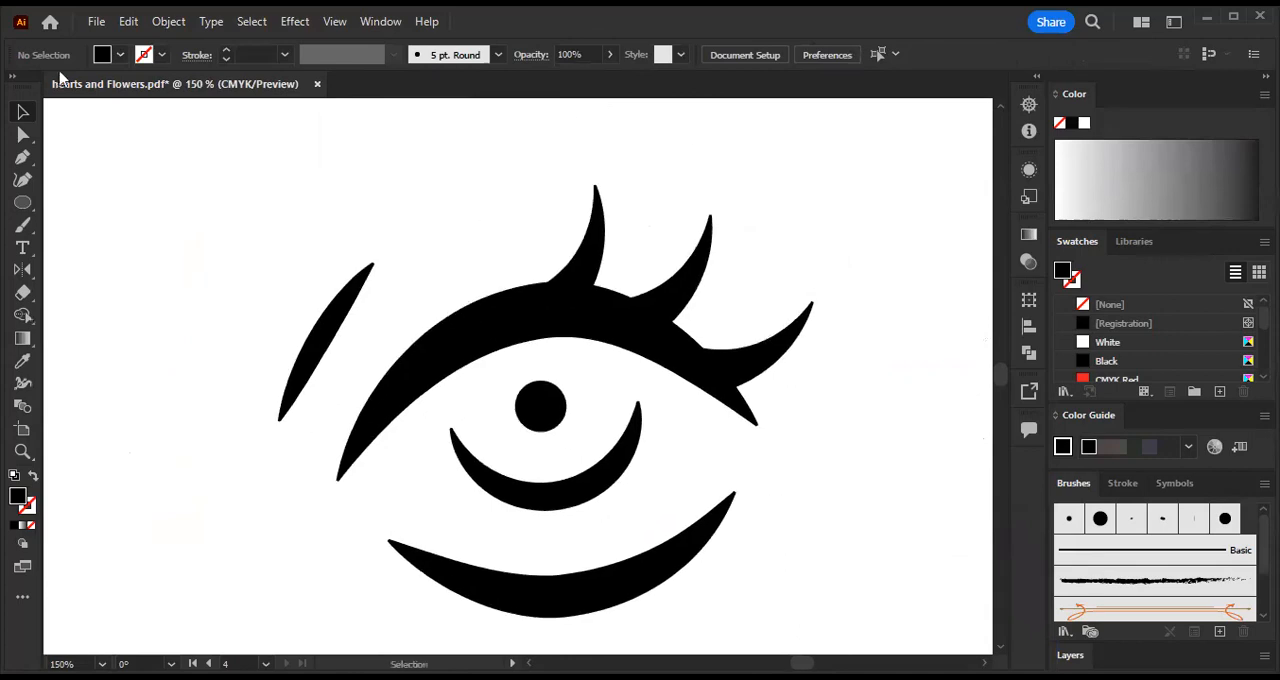
pyautogui.moveTo(150, 157); pyautogui.dragTo(857, 642)
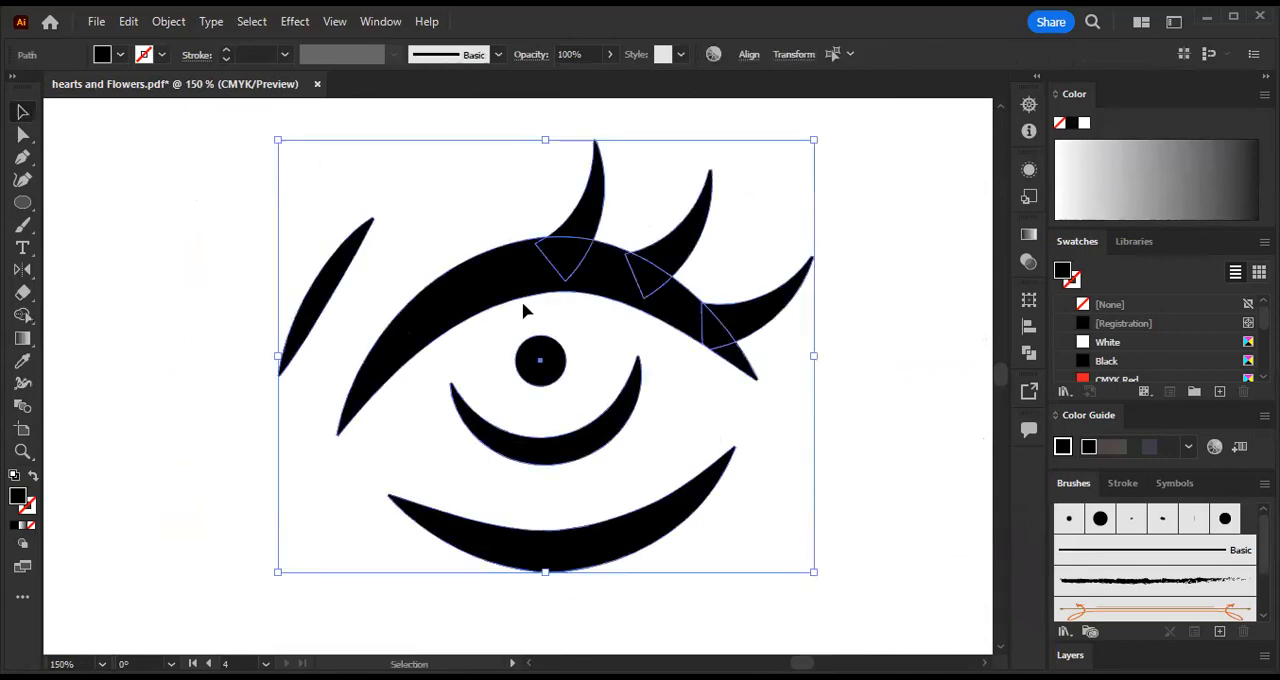
pyautogui.click(1030, 353)
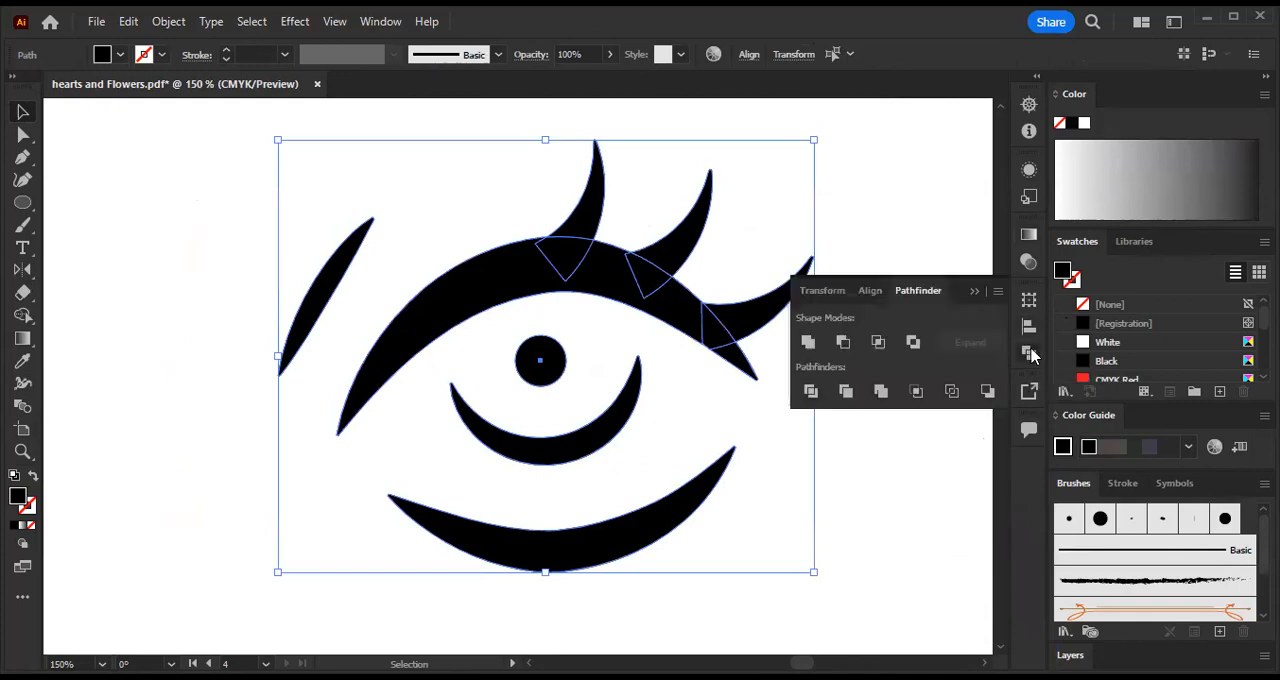
pyautogui.click(808, 342)
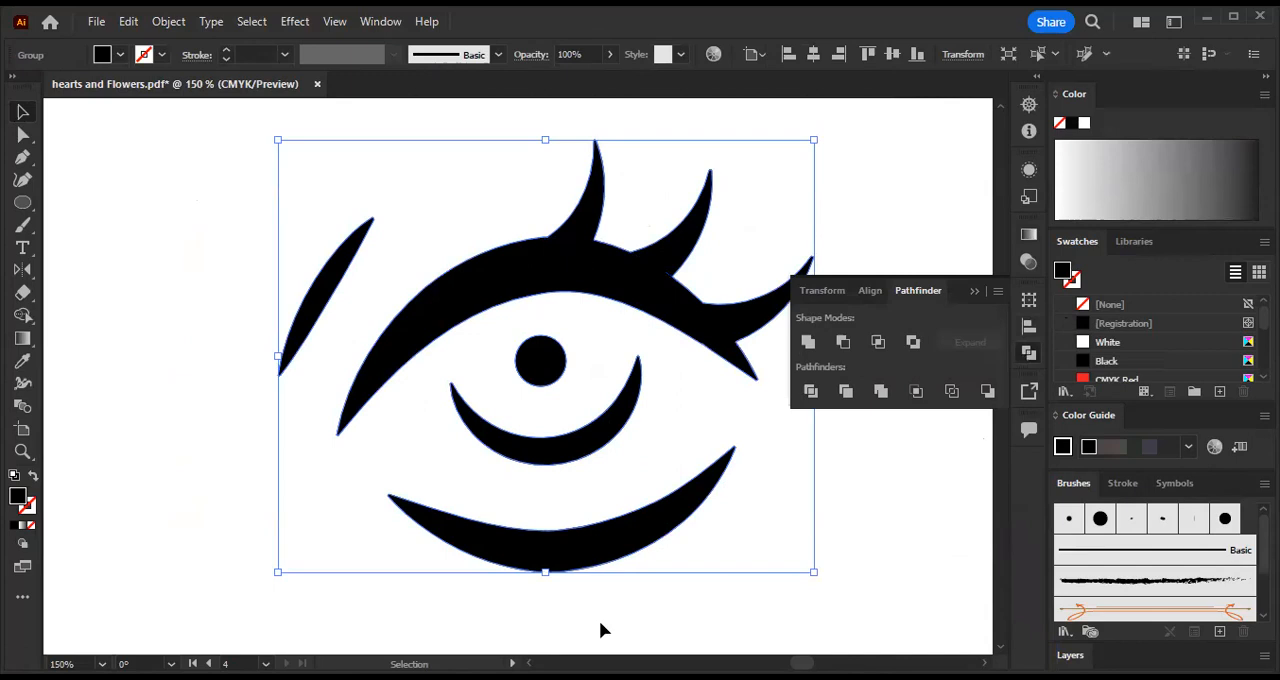
# - Select the united eye to inspect its outlines, then compare it with the rough traced eye with nothing selected
pyautogui.click(909, 123)
pyautogui.click(614, 270)
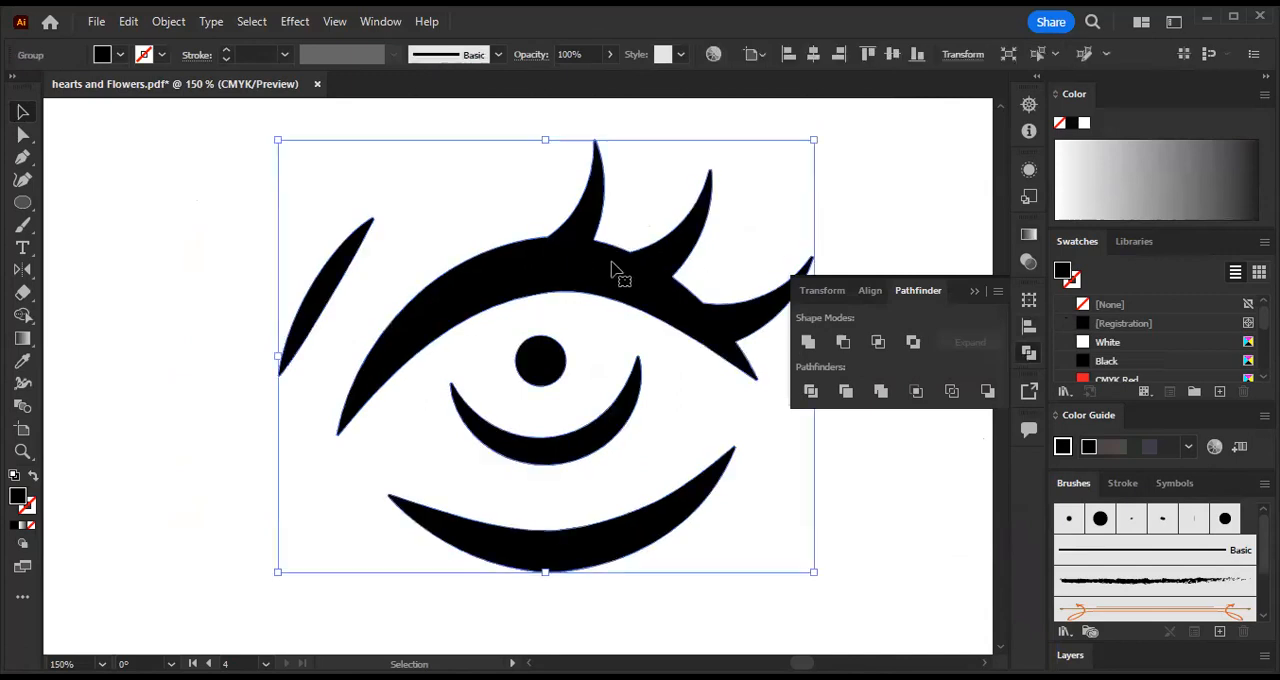
pyautogui.click(974, 290)
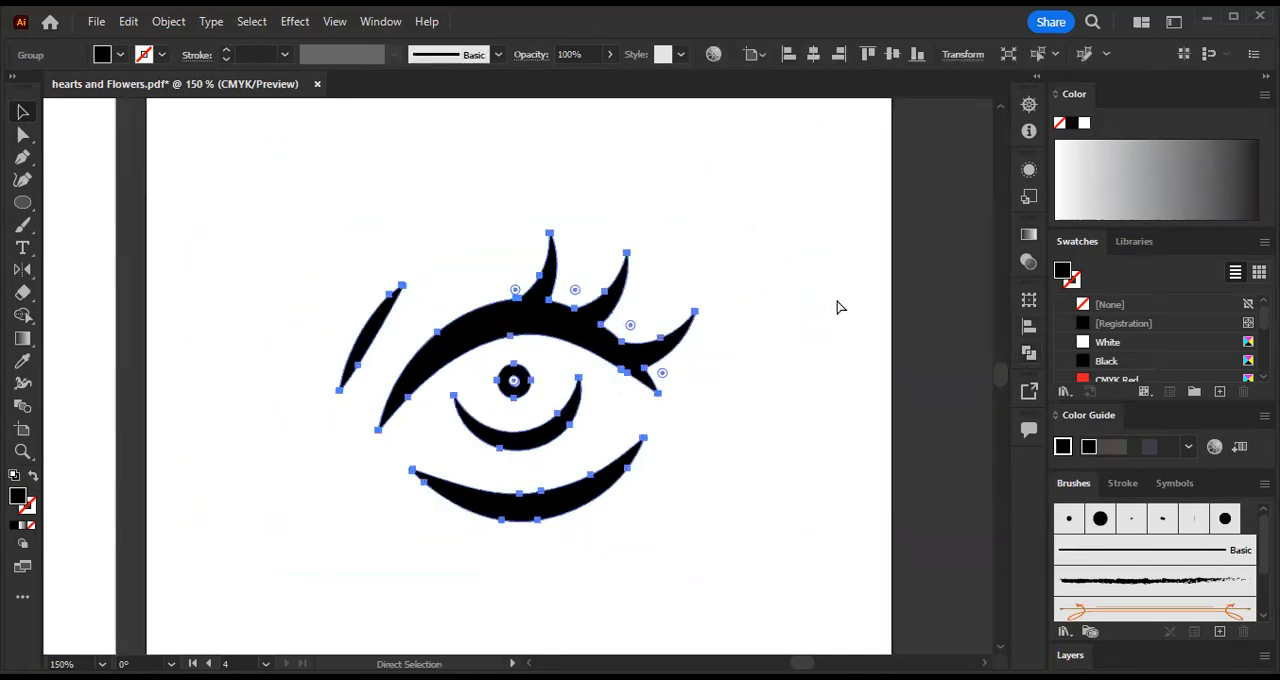
pyautogui.hotkey('ctrl', '-')
pyautogui.hotkey('ctrl', '-')
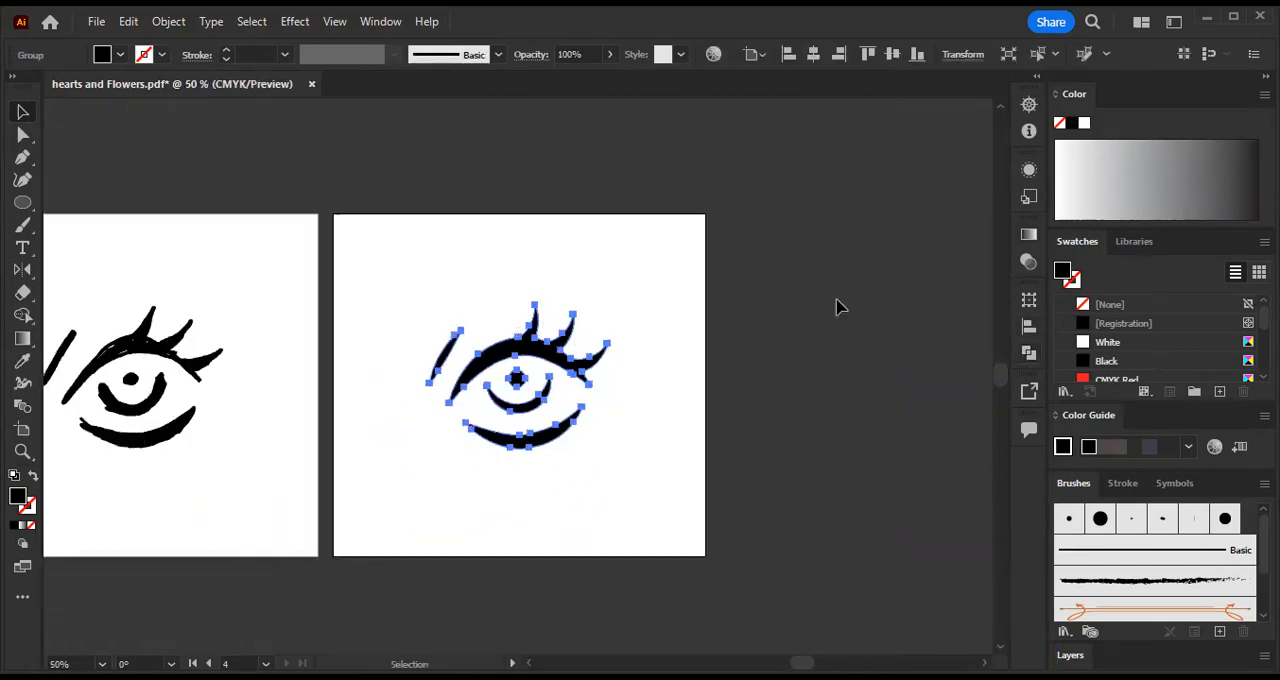
pyautogui.moveTo(757, 381); pyautogui.dragTo(980, 352)
pyautogui.click(866, 414)
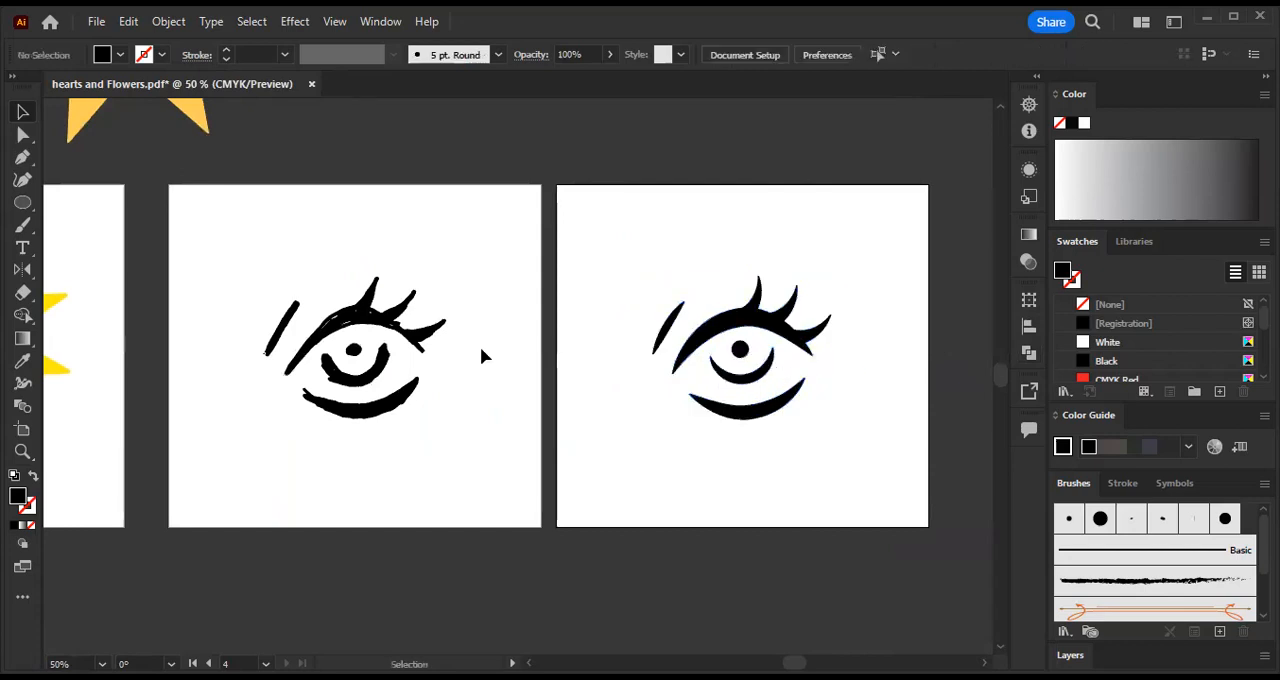
# - Add a text box reading "Image Trace" in the upper-left corner of the rough traced eye's artboard
pyautogui.click(23, 247)
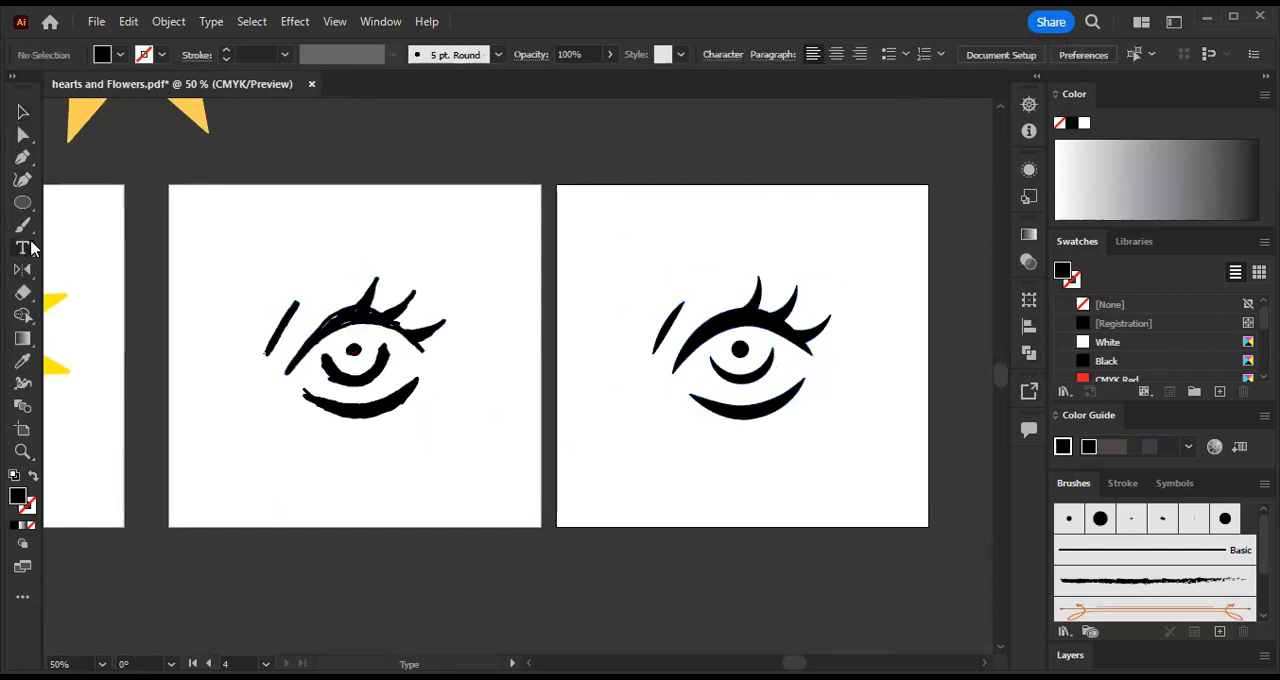
pyautogui.moveTo(177, 194); pyautogui.dragTo(313, 255)
pyautogui.write('Image I')
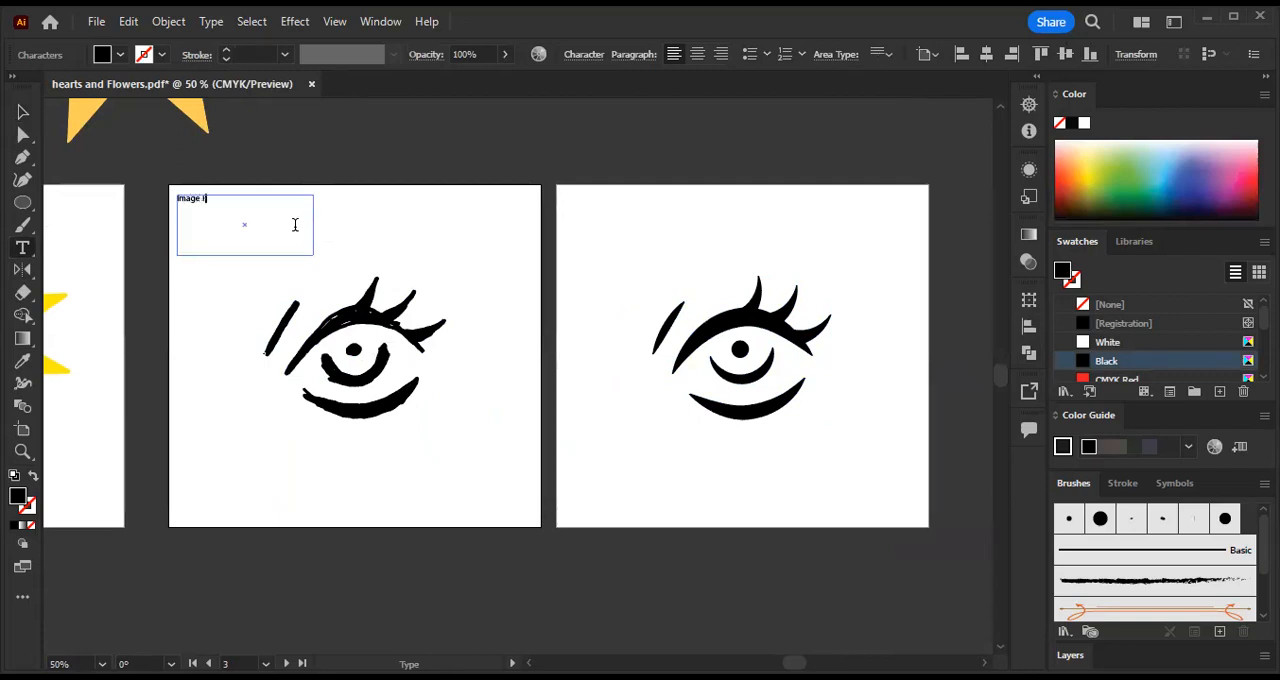
pyautogui.write('rac')
pyautogui.press('BackSpace')
pyautogui.press('BackSpace')
pyautogui.press('BackSpace')
pyautogui.write('I')
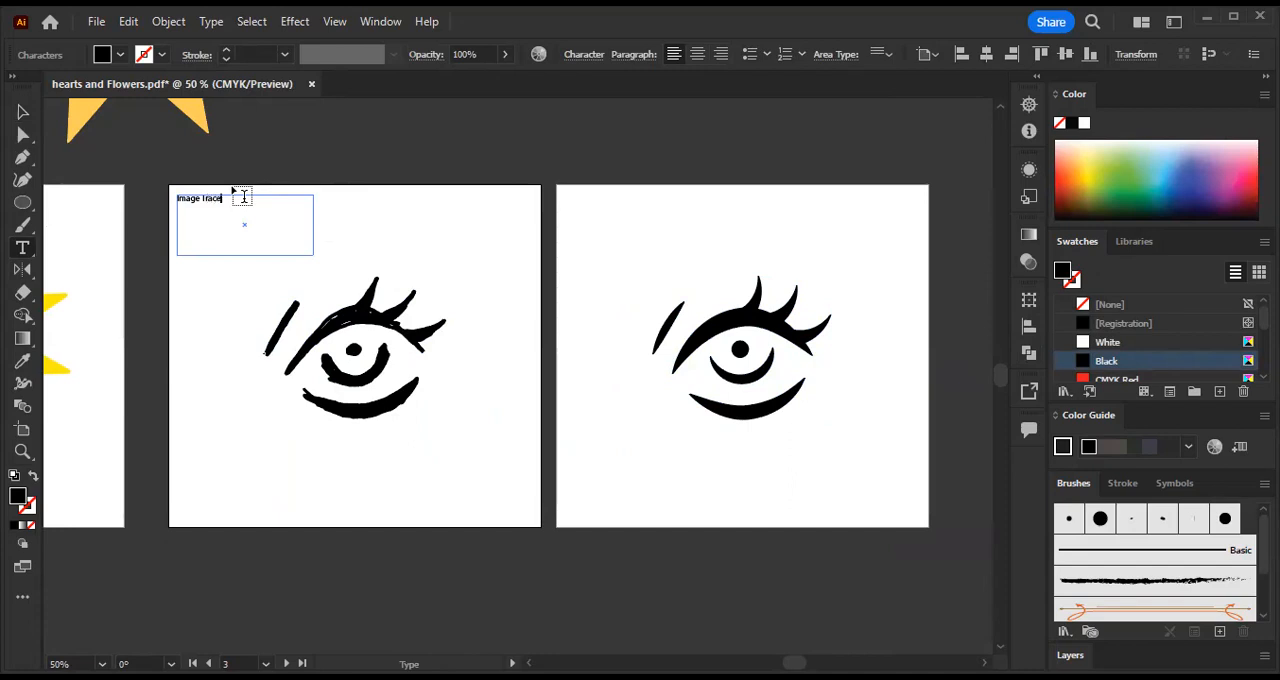
pyautogui.click(22, 112)
pyautogui.click(332, 179)
# - Copy the "Image Trace" label to the redrawn eye's artboard, change the copy to "Pen Tool/Width Tool", and leave nothing selected
pyautogui.click(215, 203)
pyautogui.moveTo(215, 203); pyautogui.dragTo(601, 198)
pyautogui.doubleClick(625, 200)
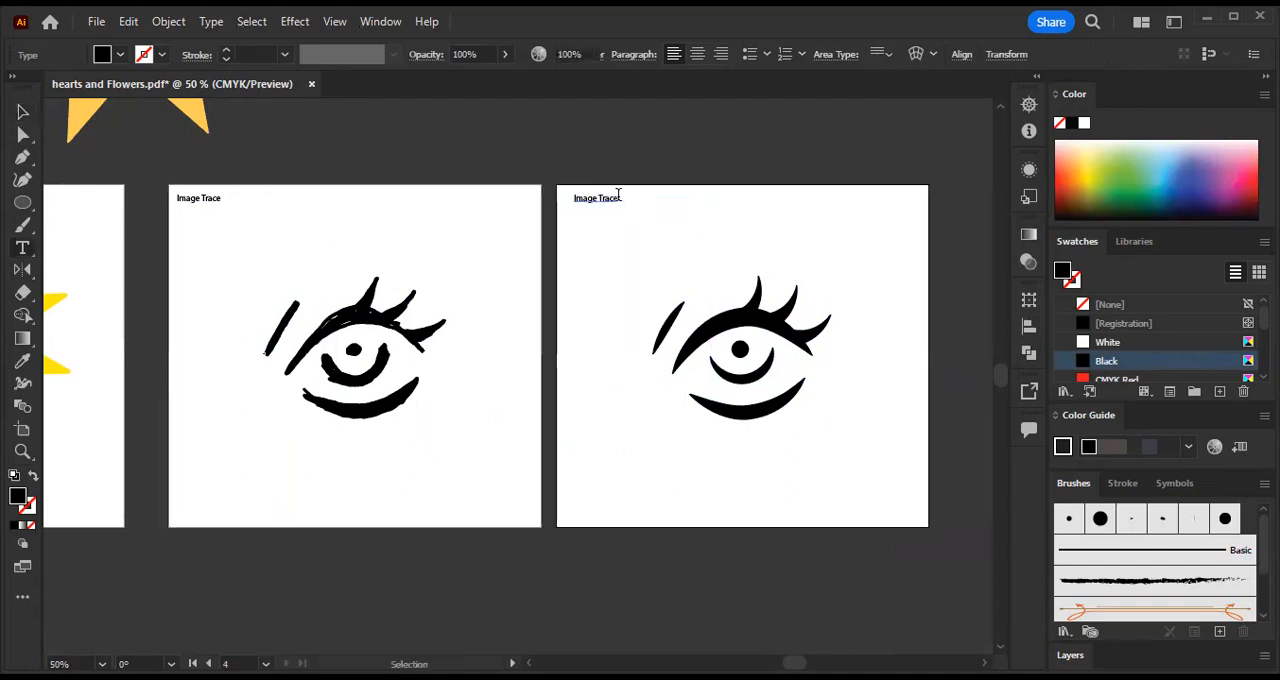
pyautogui.hotkey('ctrl', 'a')
pyautogui.write('Pen Too')
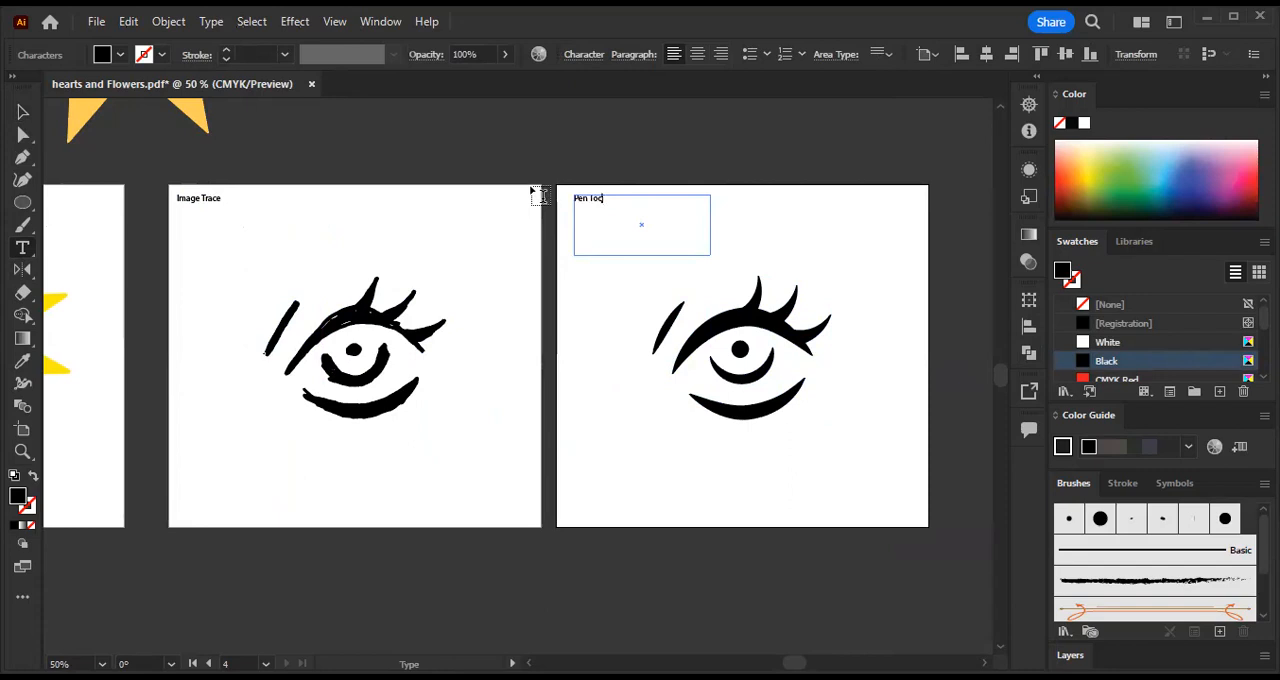
pyautogui.write('l/Width Tool')
pyautogui.click(22, 109)
pyautogui.hotkey('ctrl', '=')
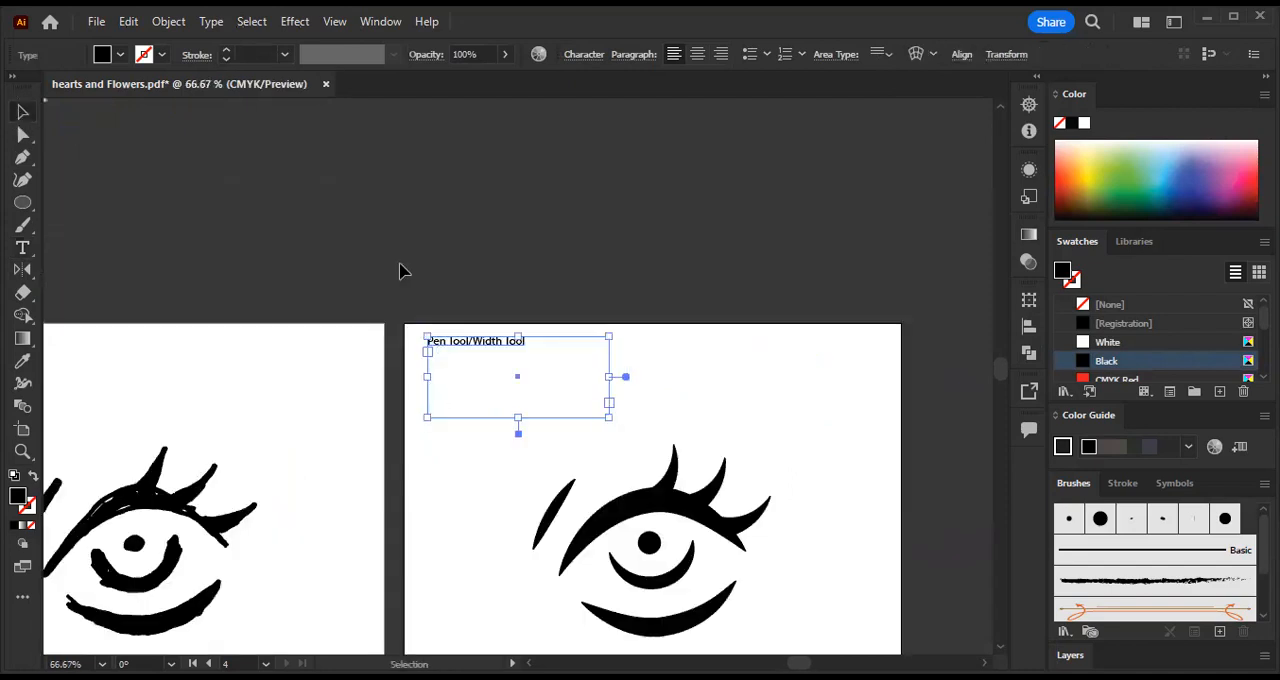
pyautogui.click(406, 359)
pyautogui.moveTo(374, 471); pyautogui.dragTo(523, 291)
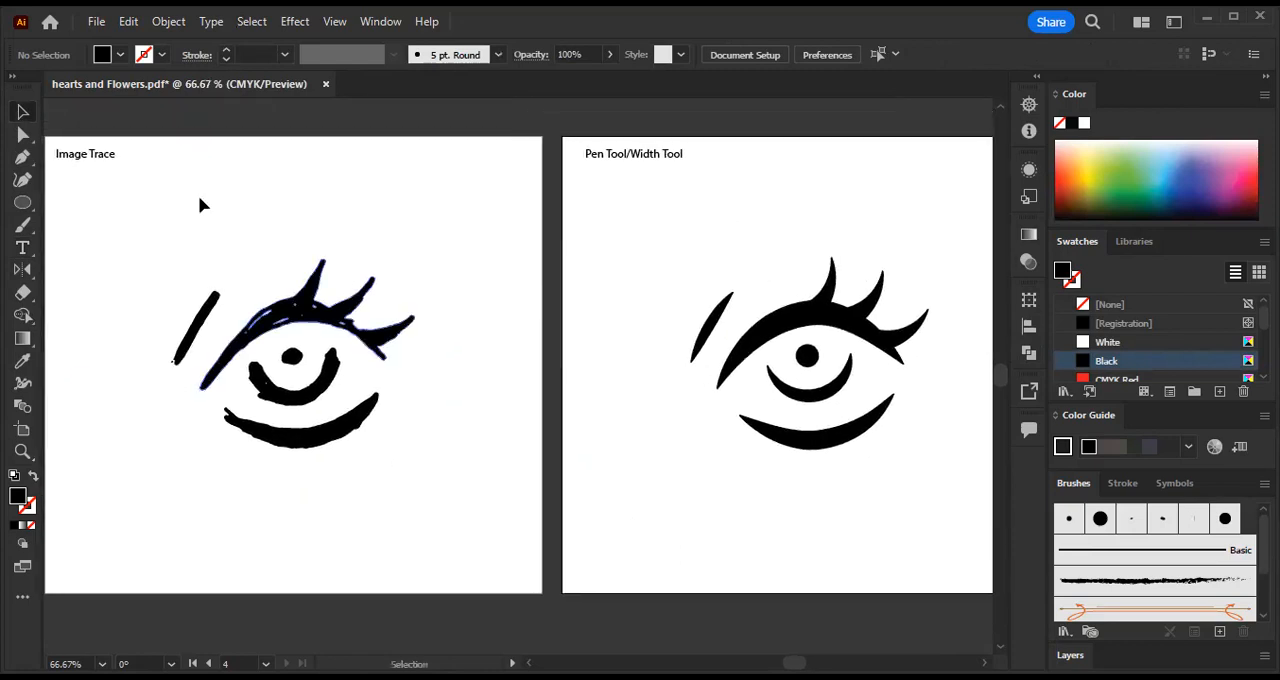